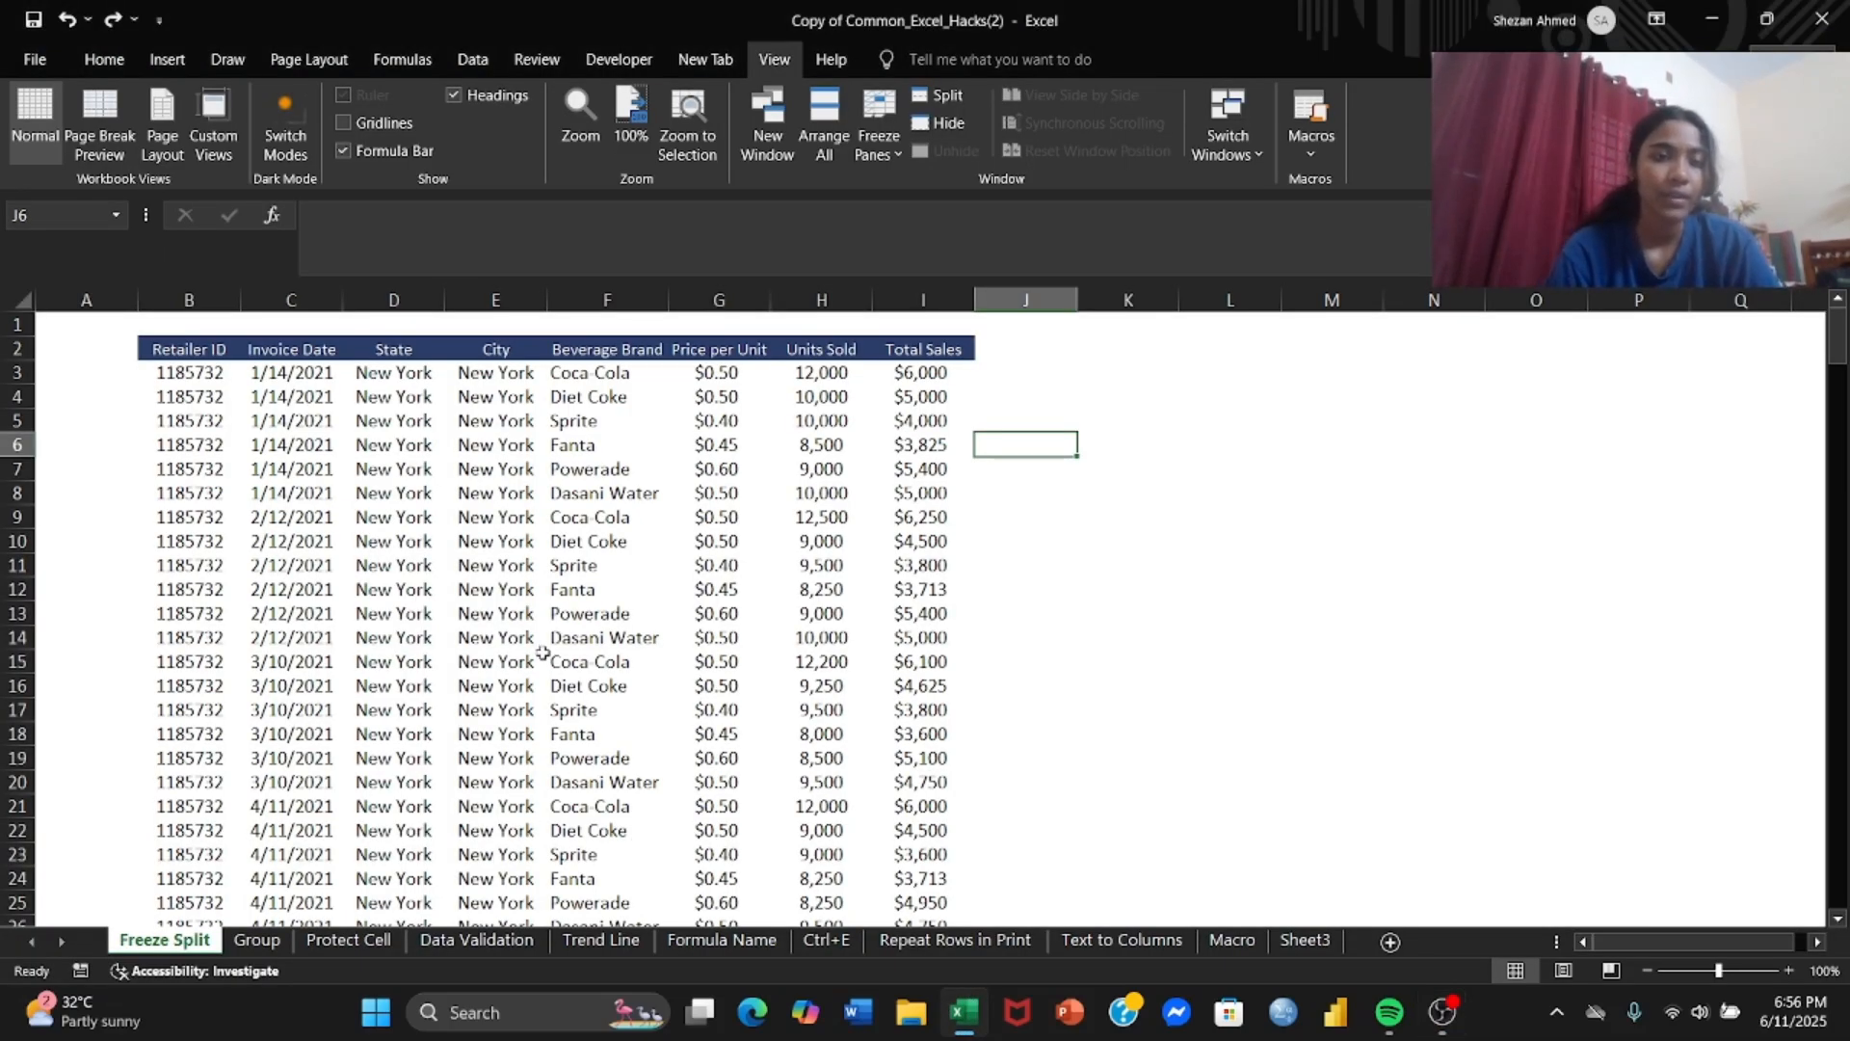
Freeze panes at cell B3 on the Freeze Split sheet so the header row and column A stay fixed while scrolling
scroll(543, 653, down, 7)
scroll(543, 654, up, 7)
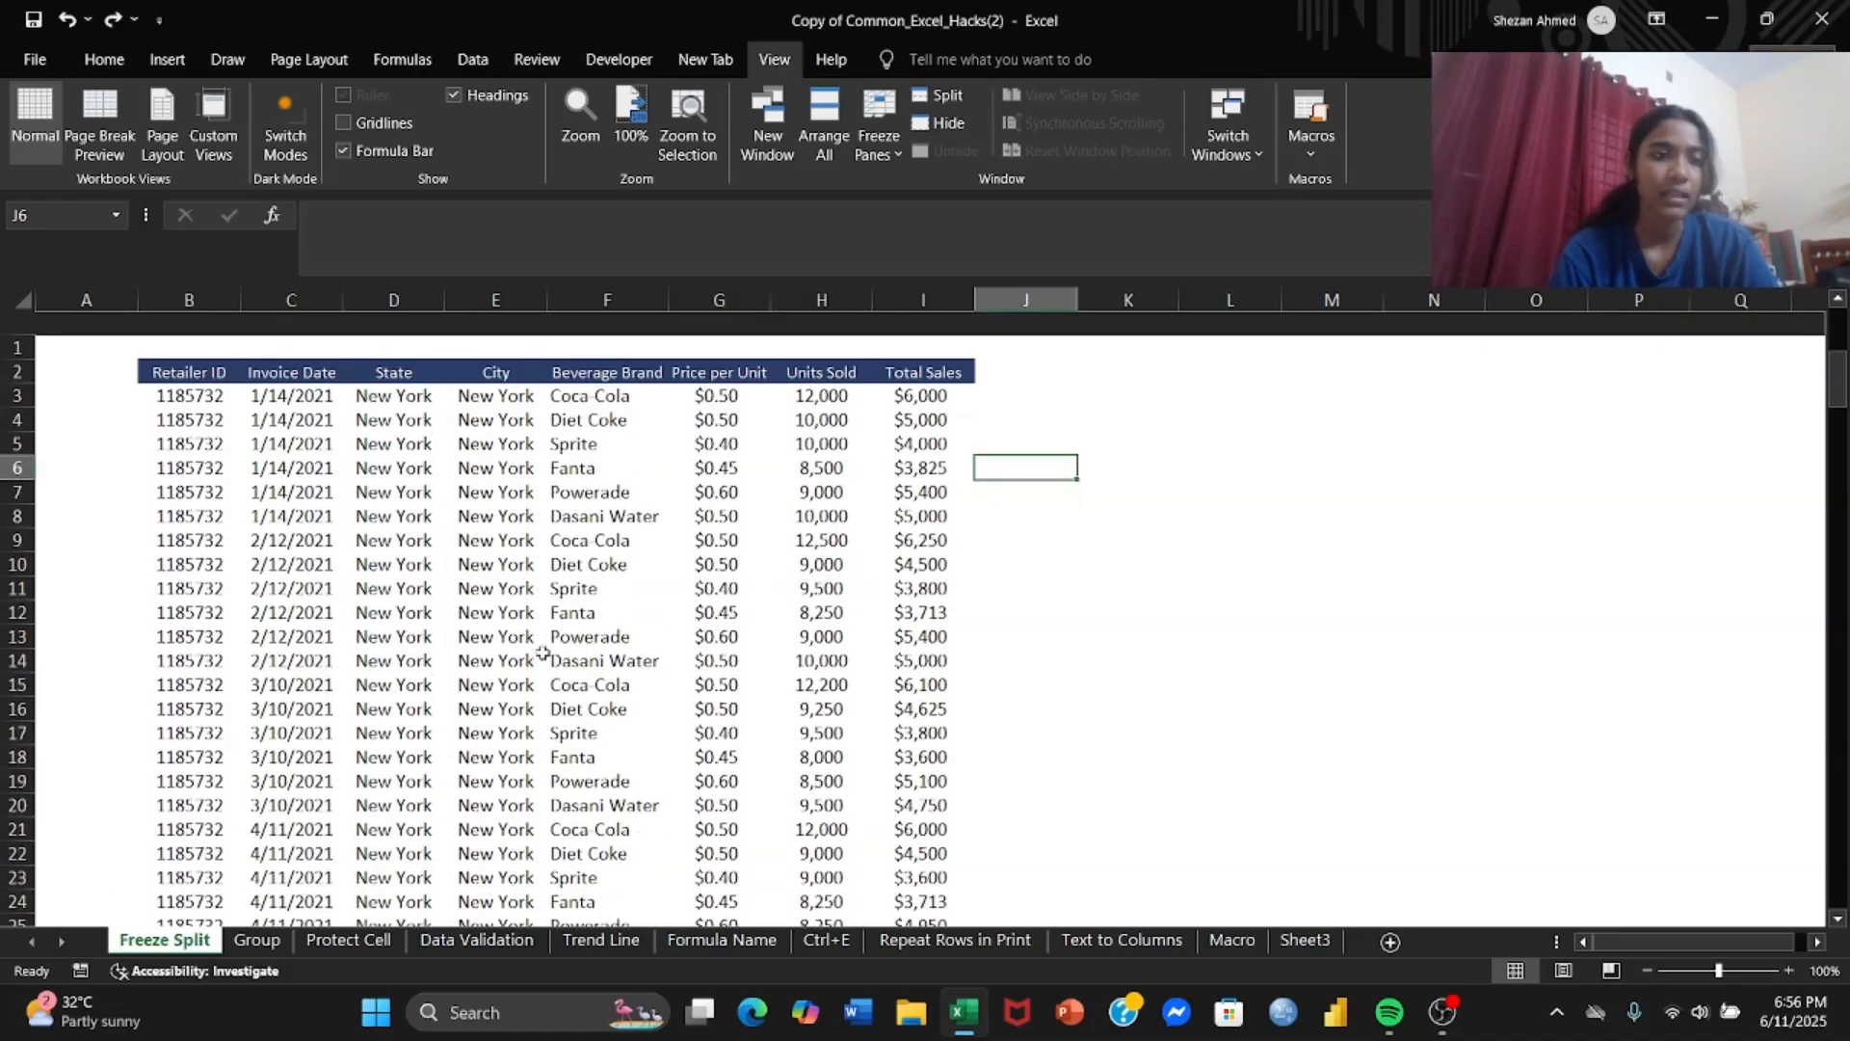
scroll(542, 653, down, 7)
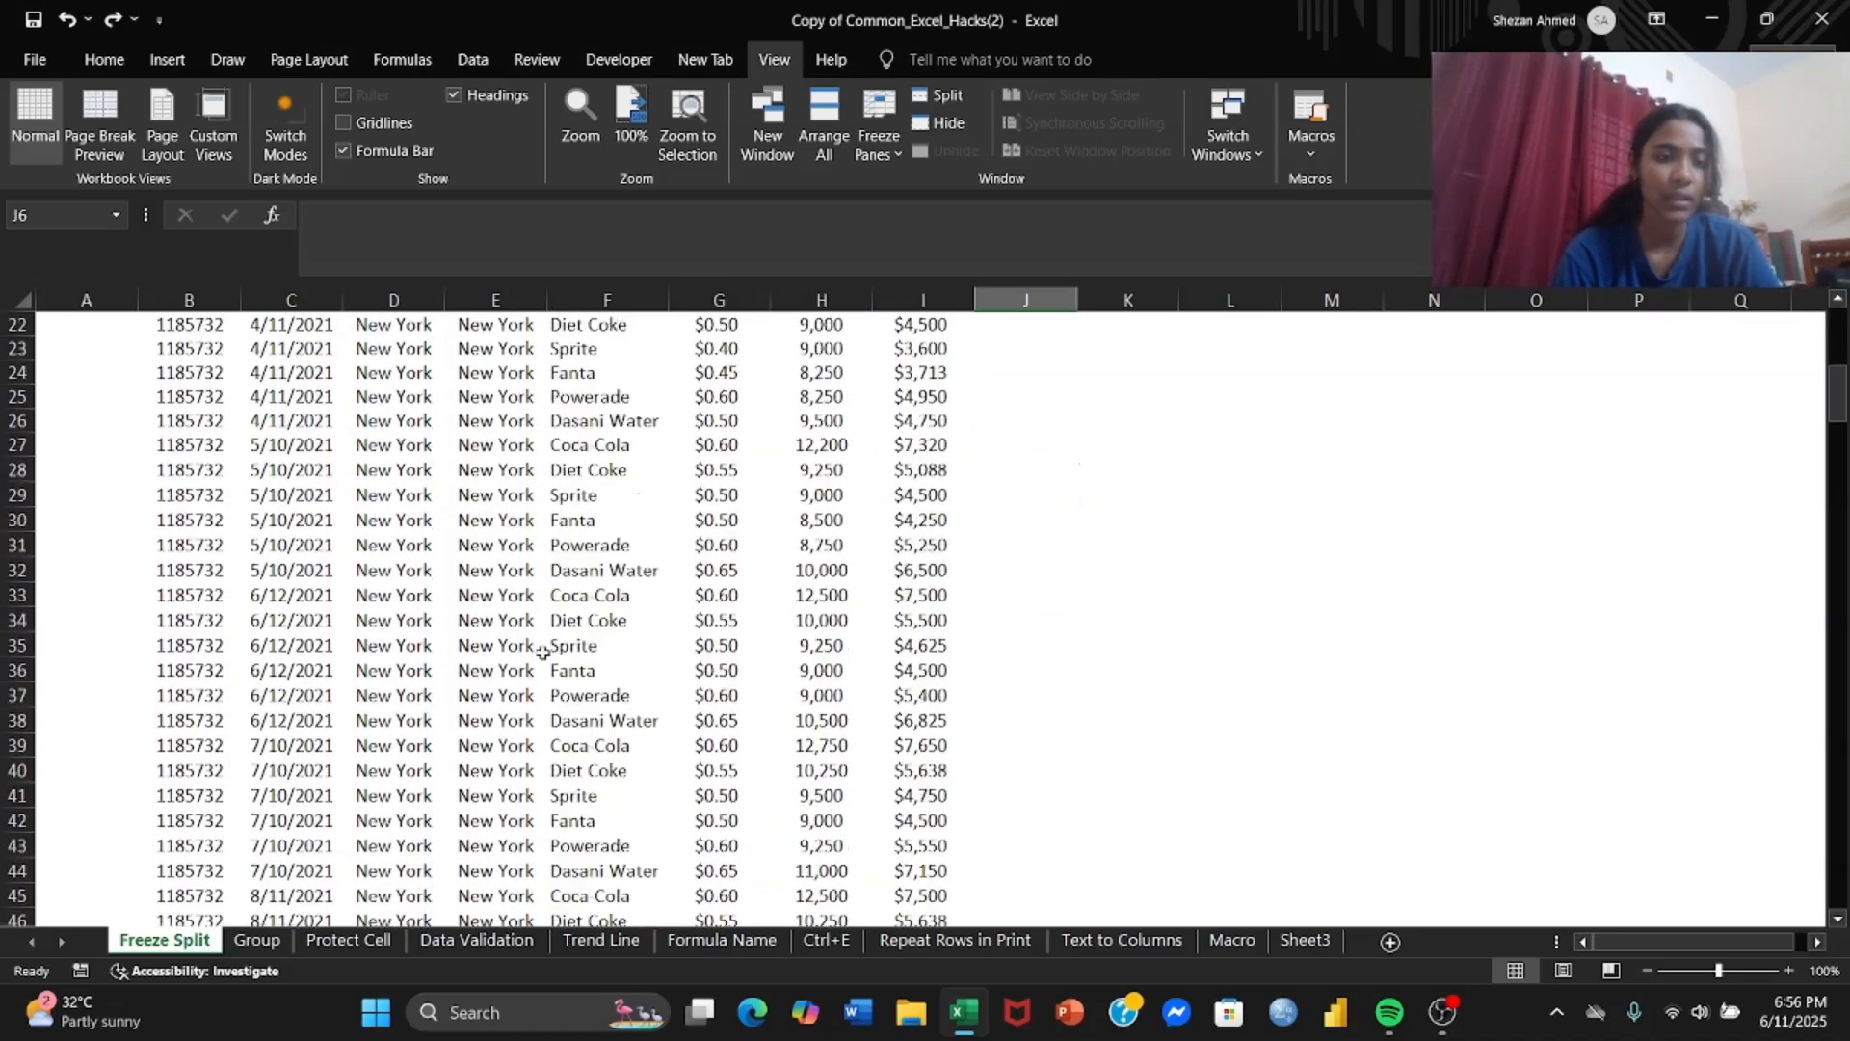
scroll(542, 654, up, 7)
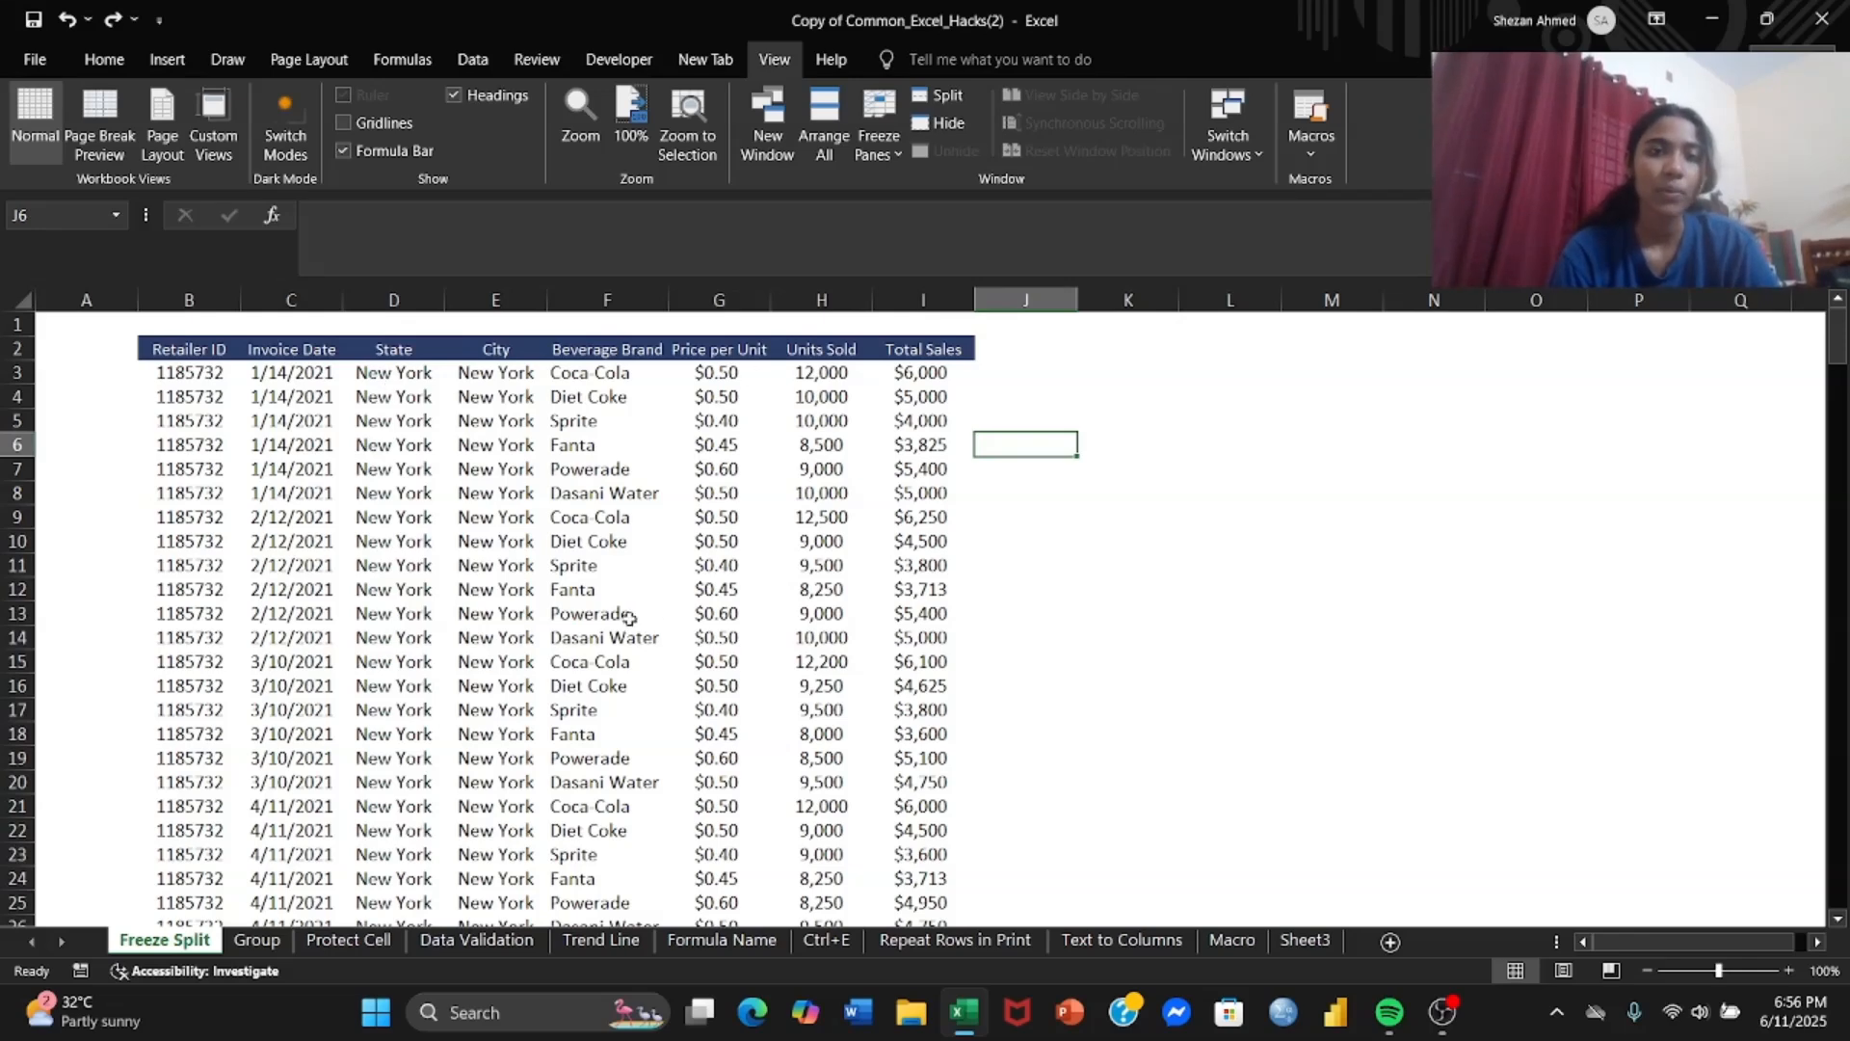
click(186, 375)
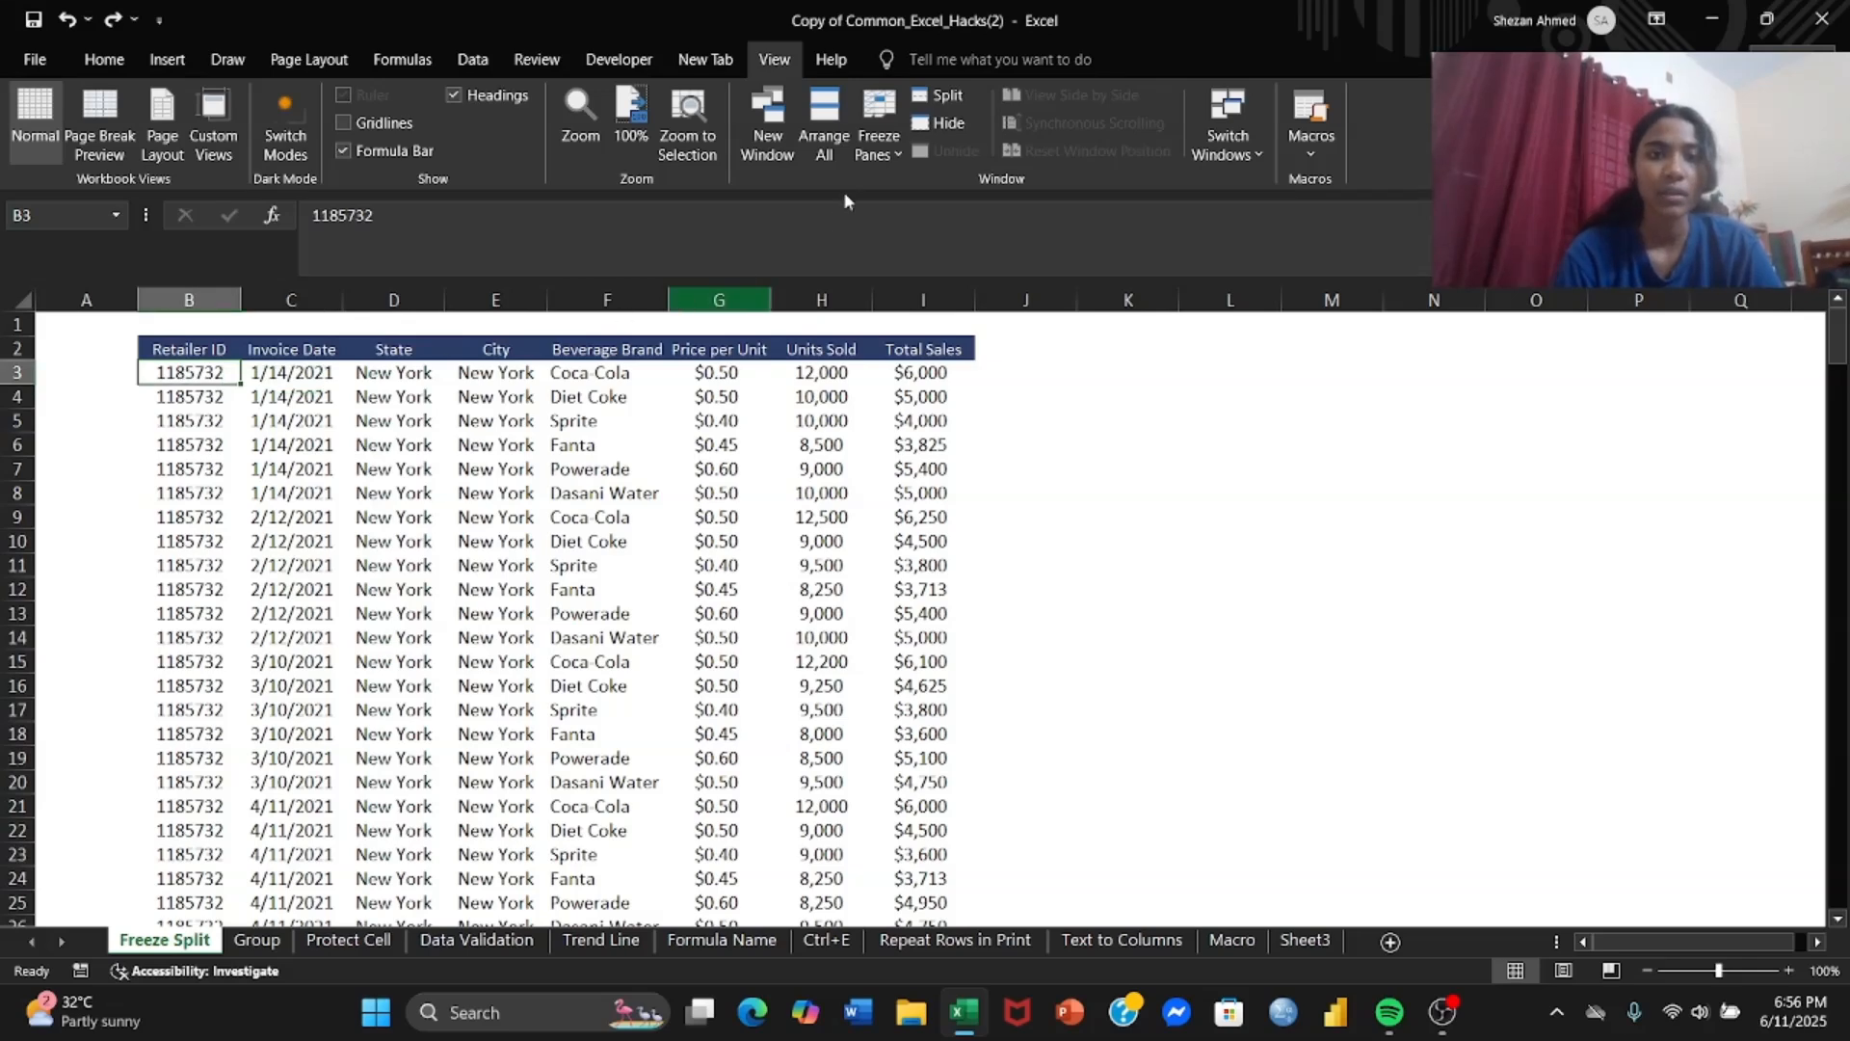
click(877, 150)
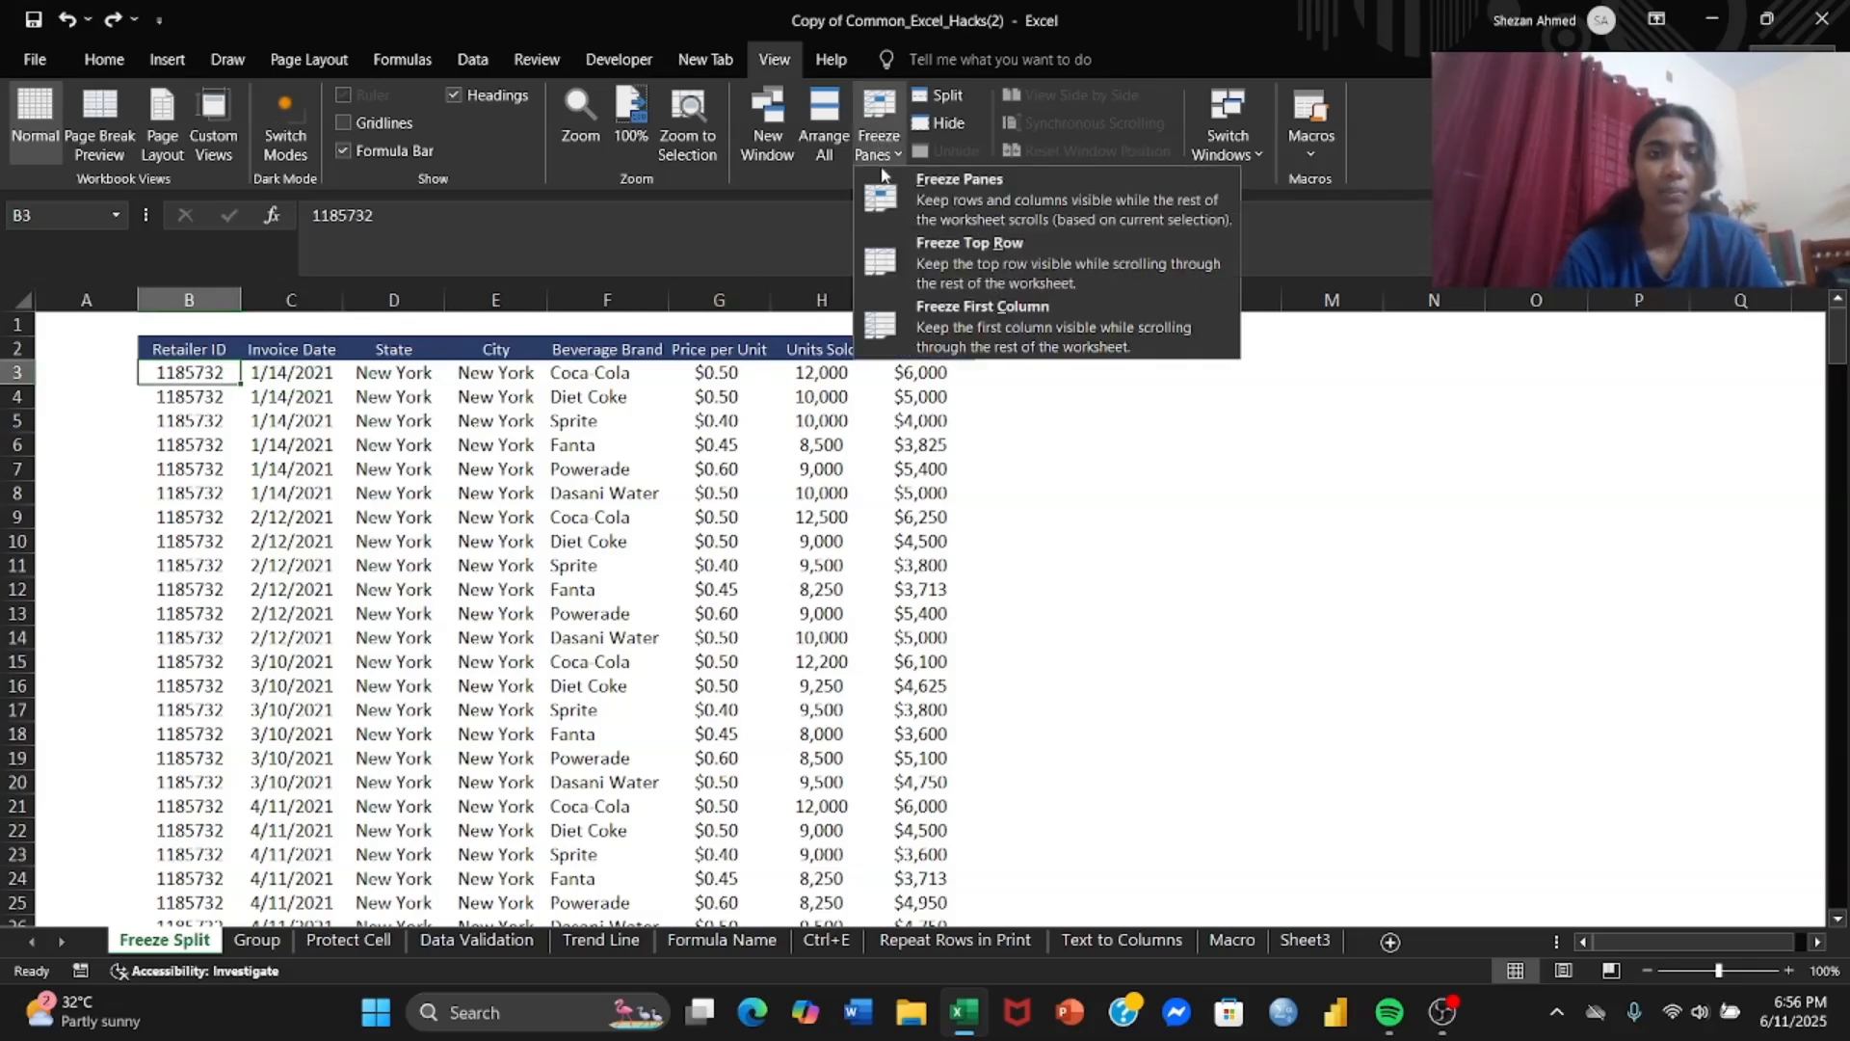
click(895, 198)
scroll(637, 504, down, 5)
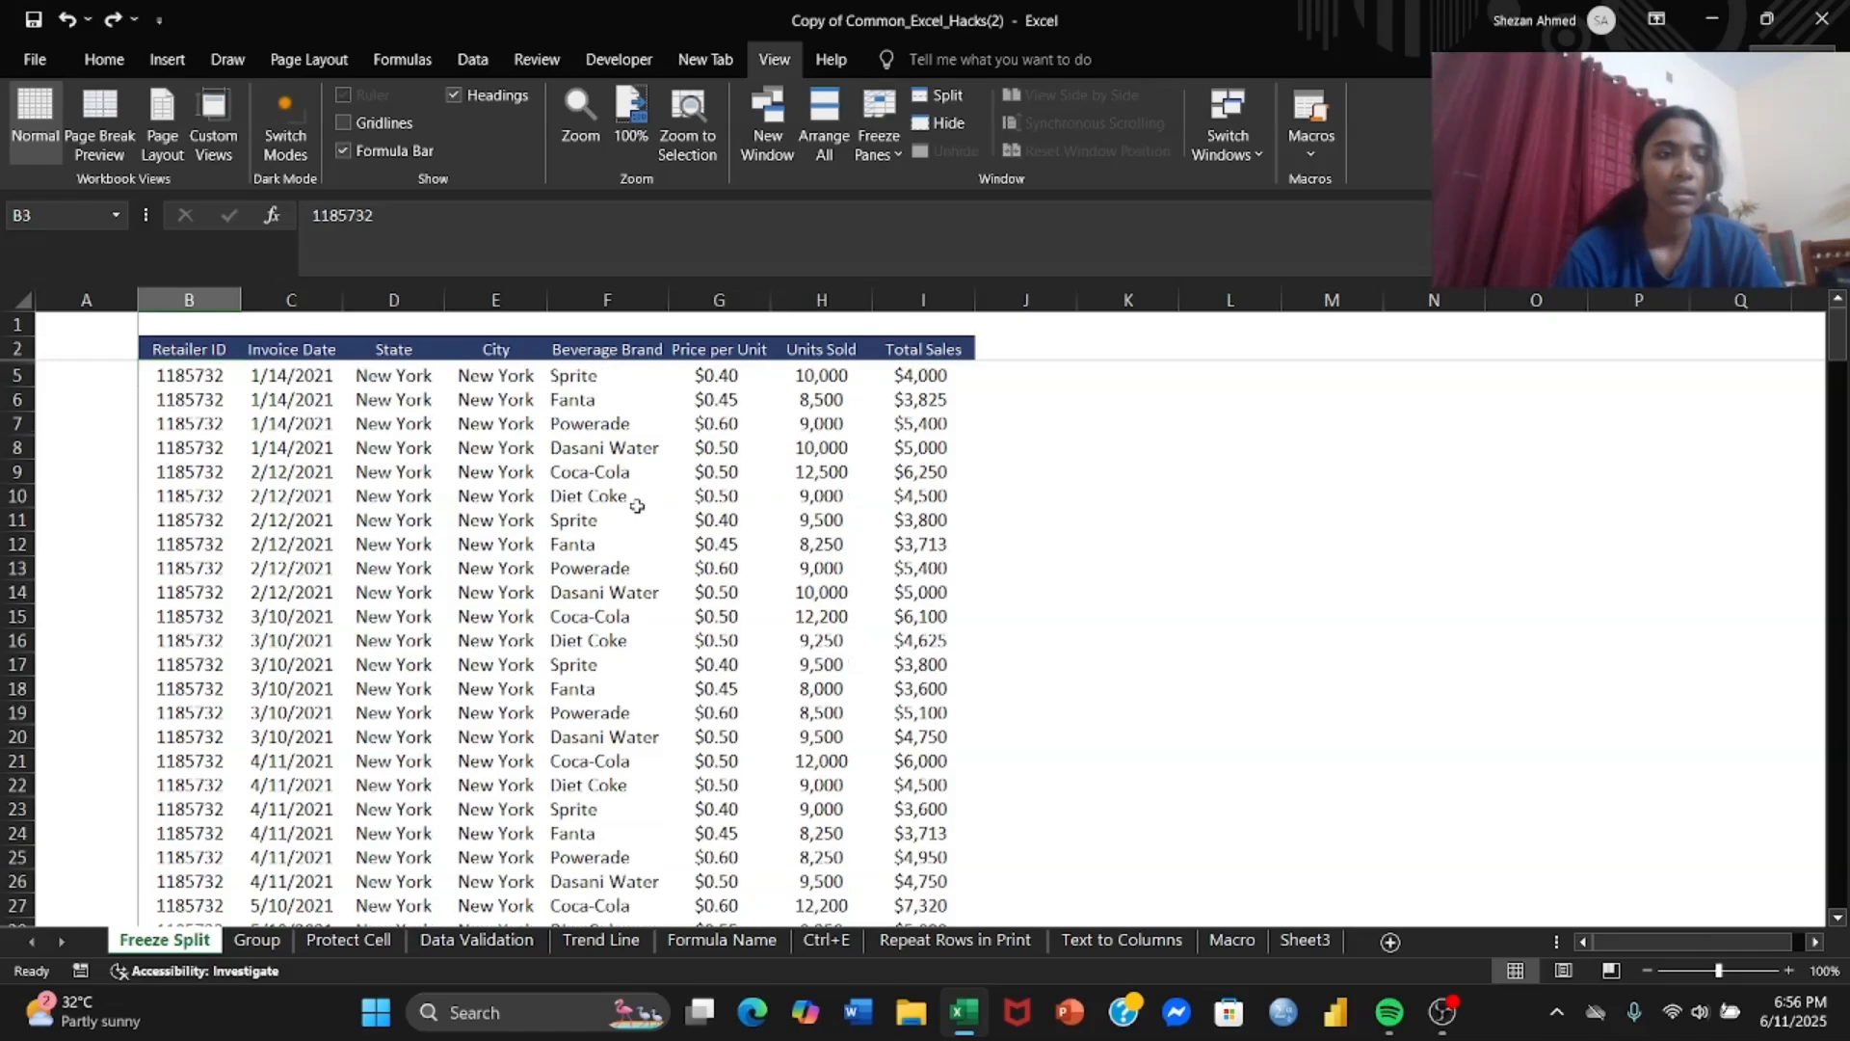
scroll(637, 505, down, 10)
scroll(637, 505, up, 15)
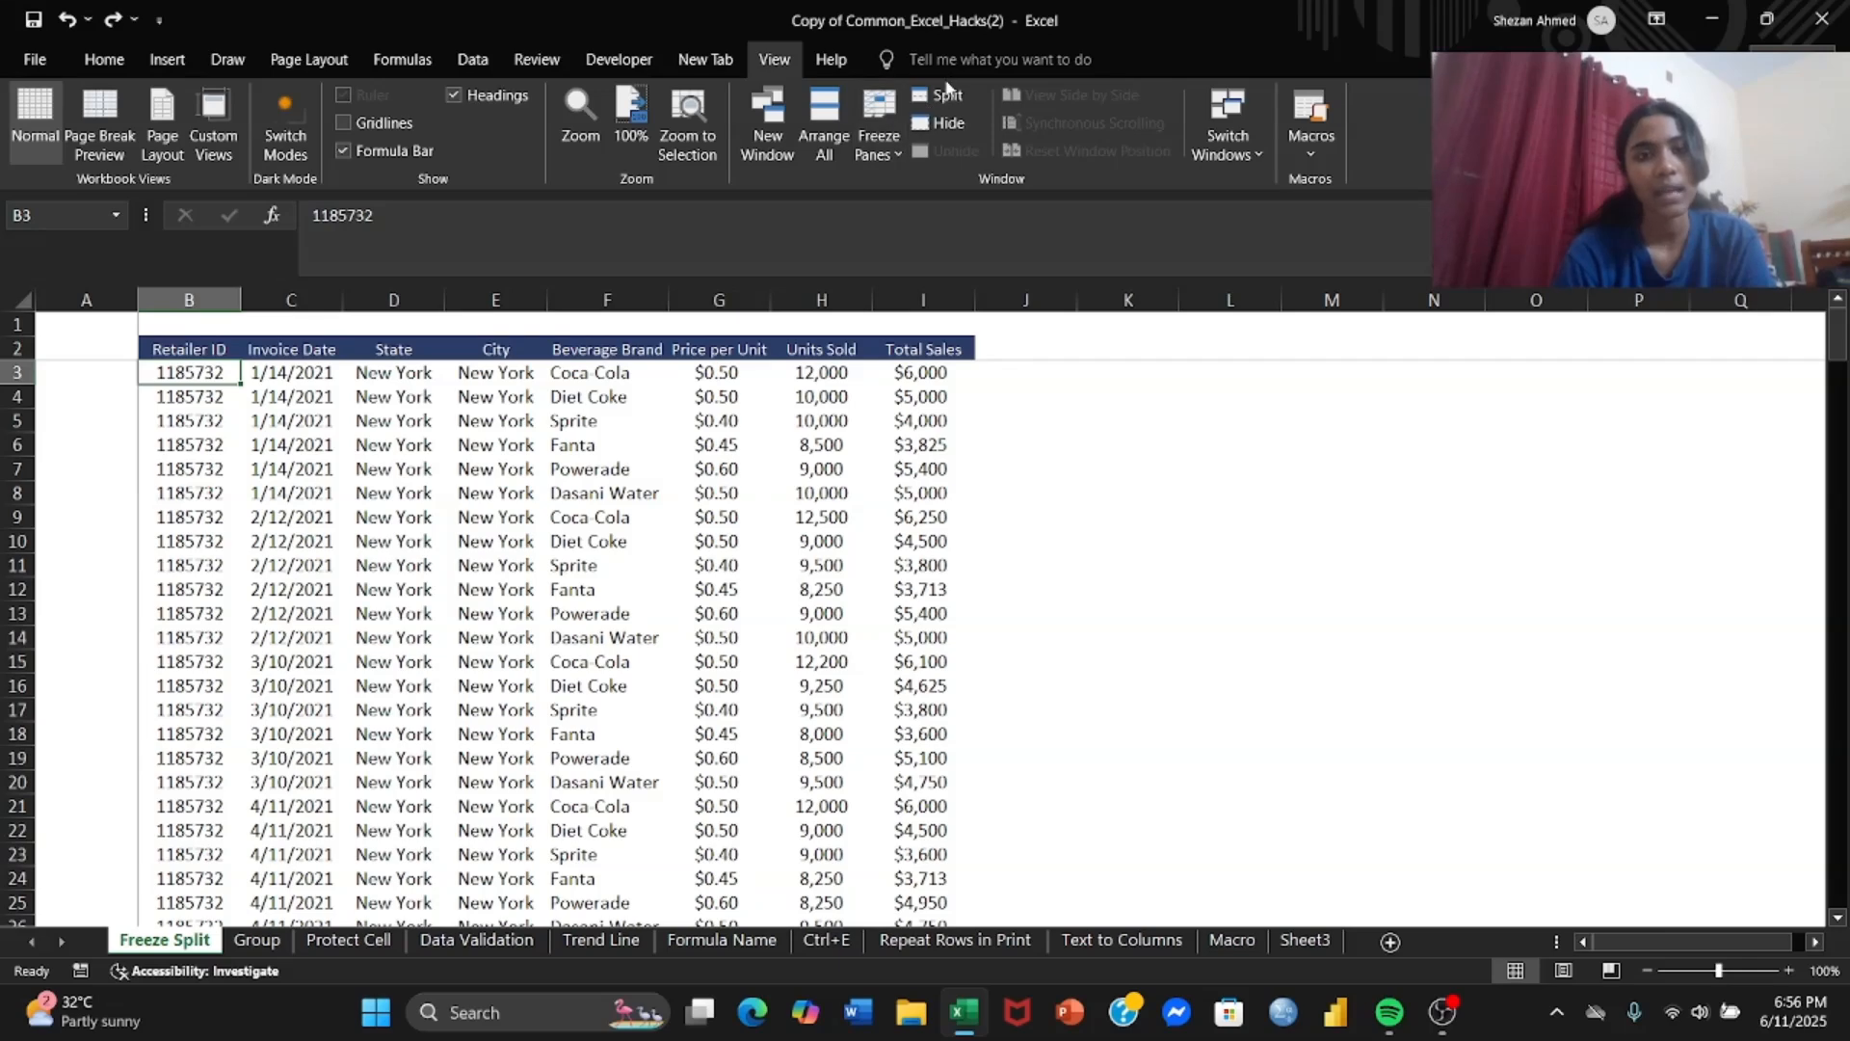
Split the Freeze Split worksheet into separate panes at cell B3
click(948, 95)
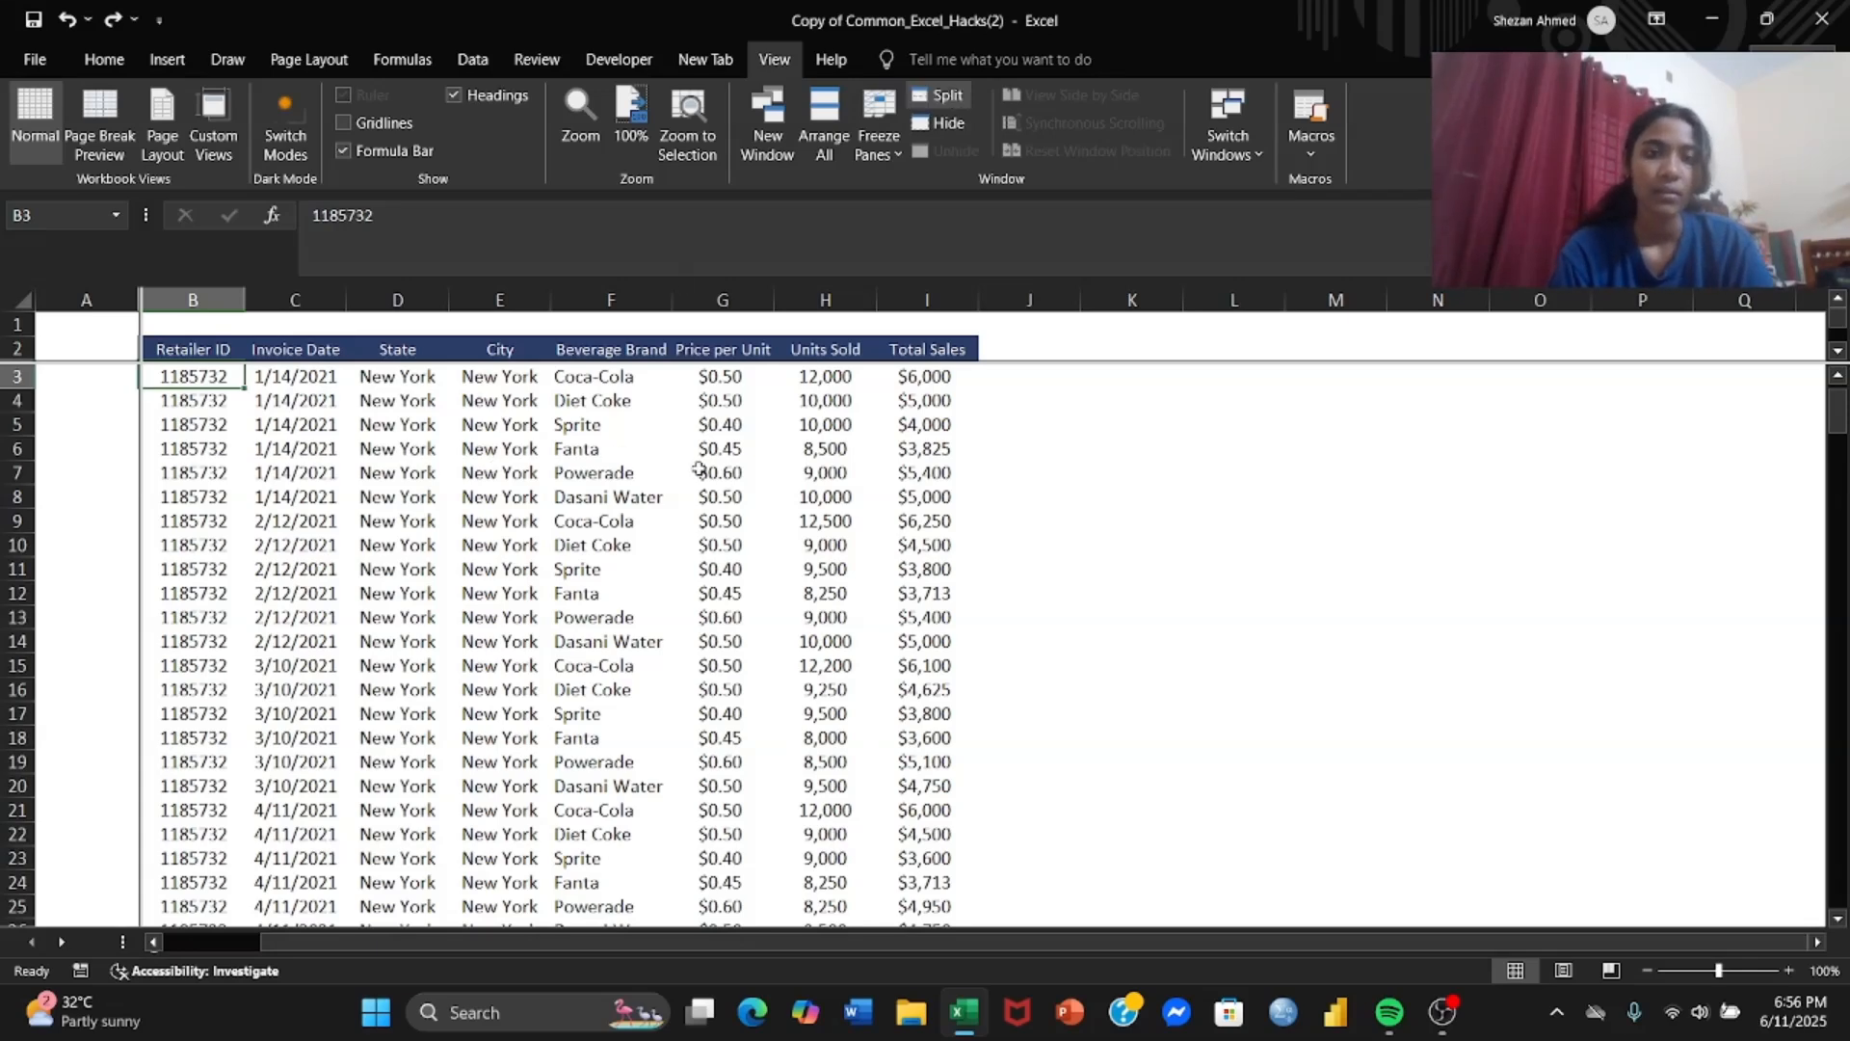
click(1068, 555)
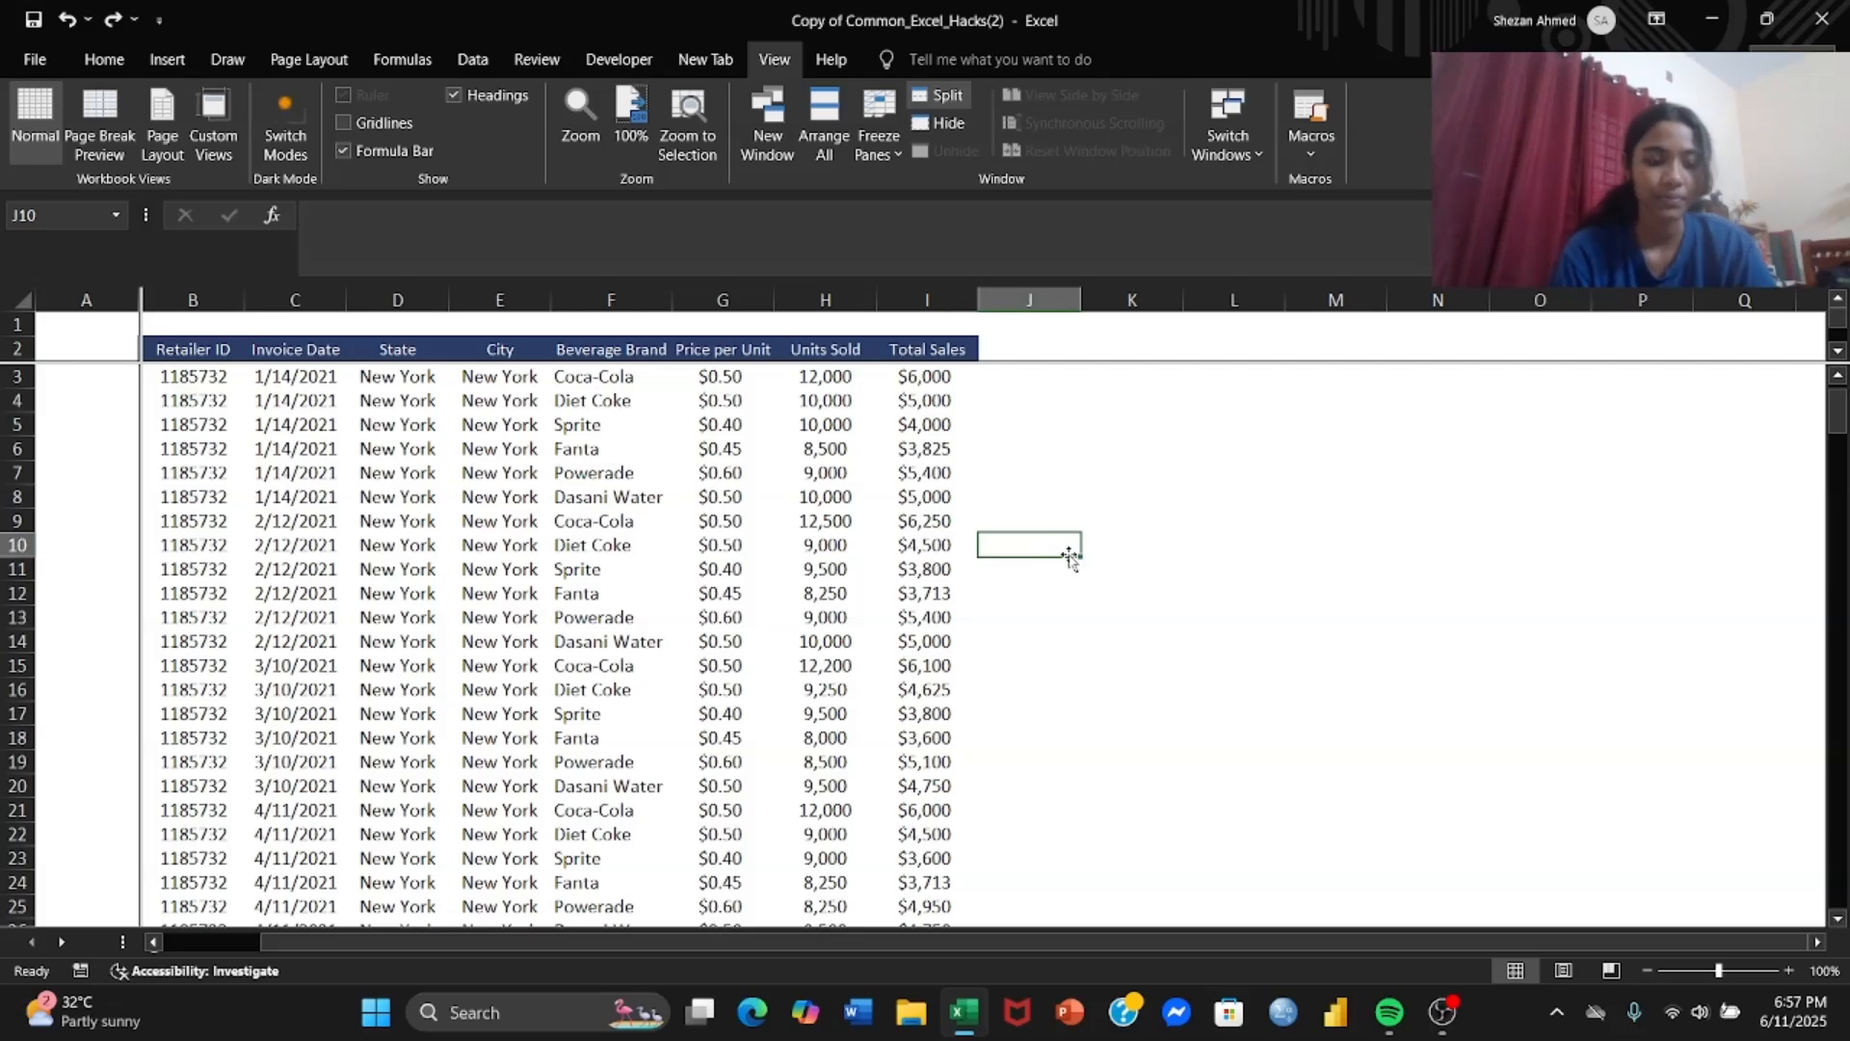
On the Group sheet, group rows 9 to 12, Raw Materials through Total COGS, and collapse and re-expand the group
key(ctrl+Page_Down)
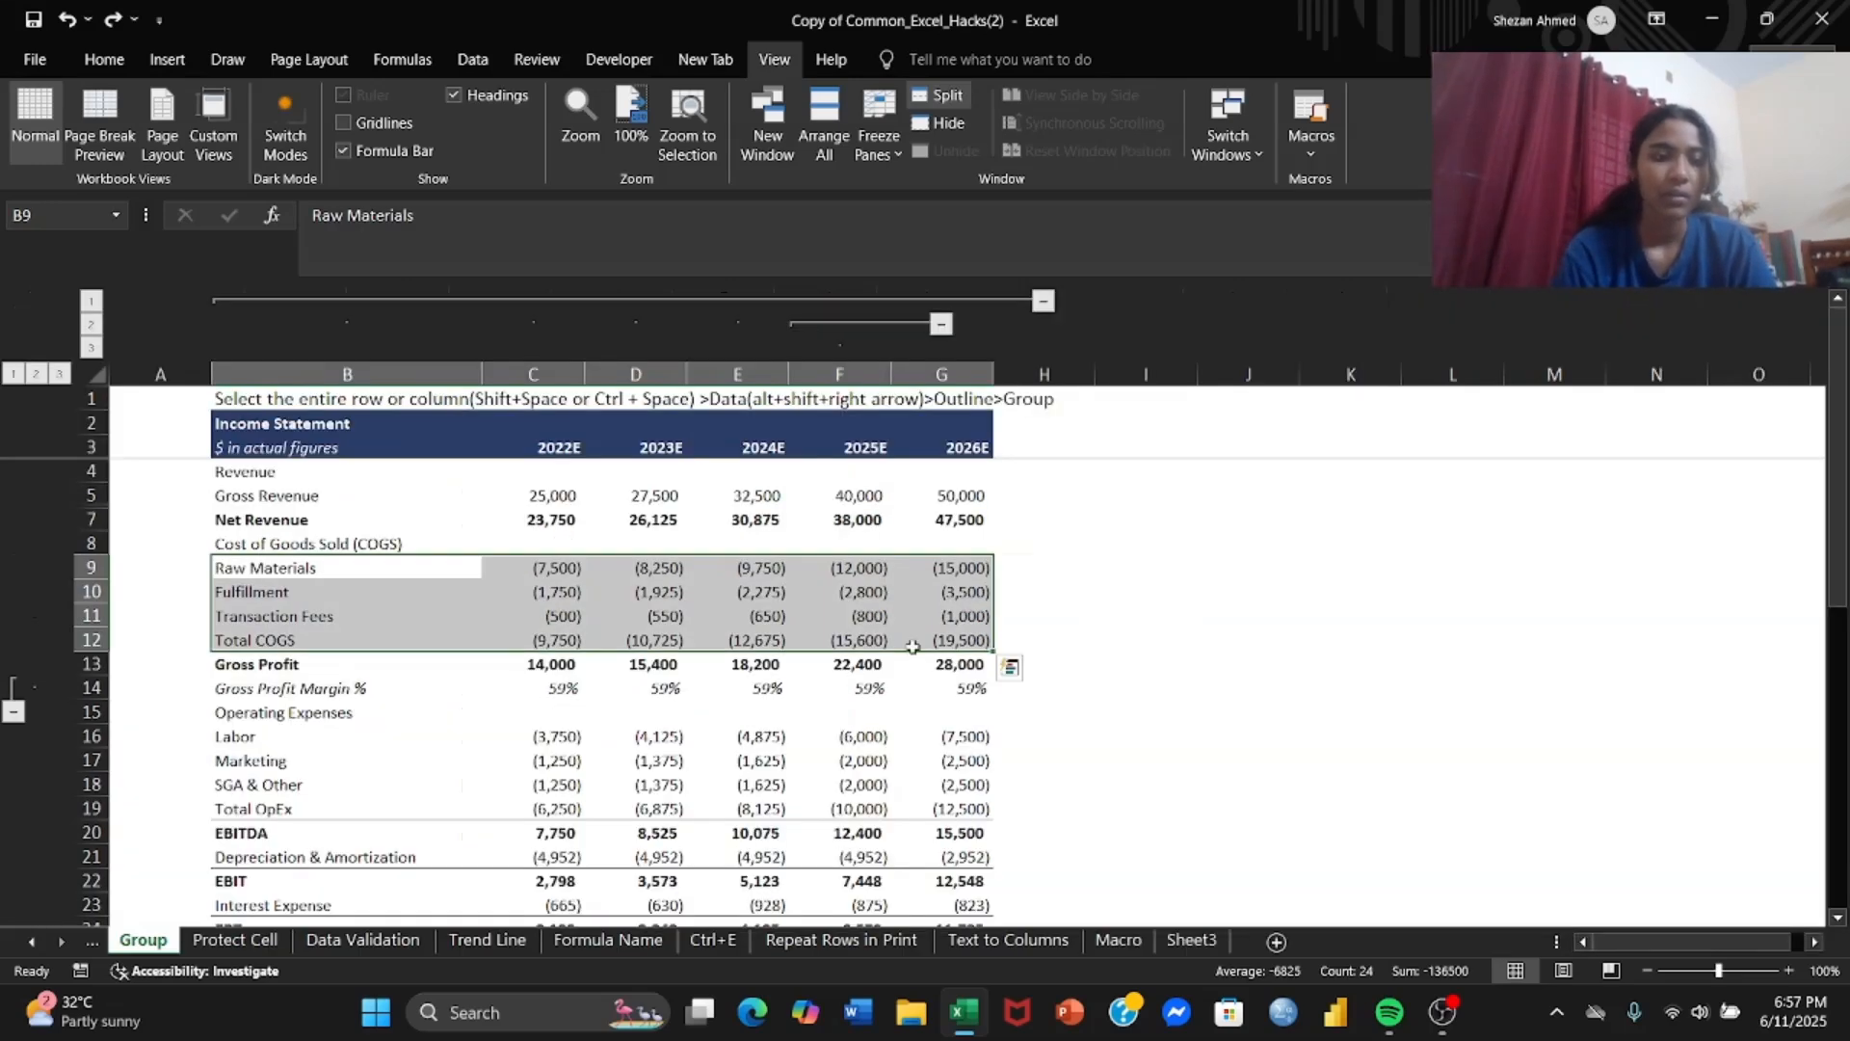
click(161, 938)
click(1195, 713)
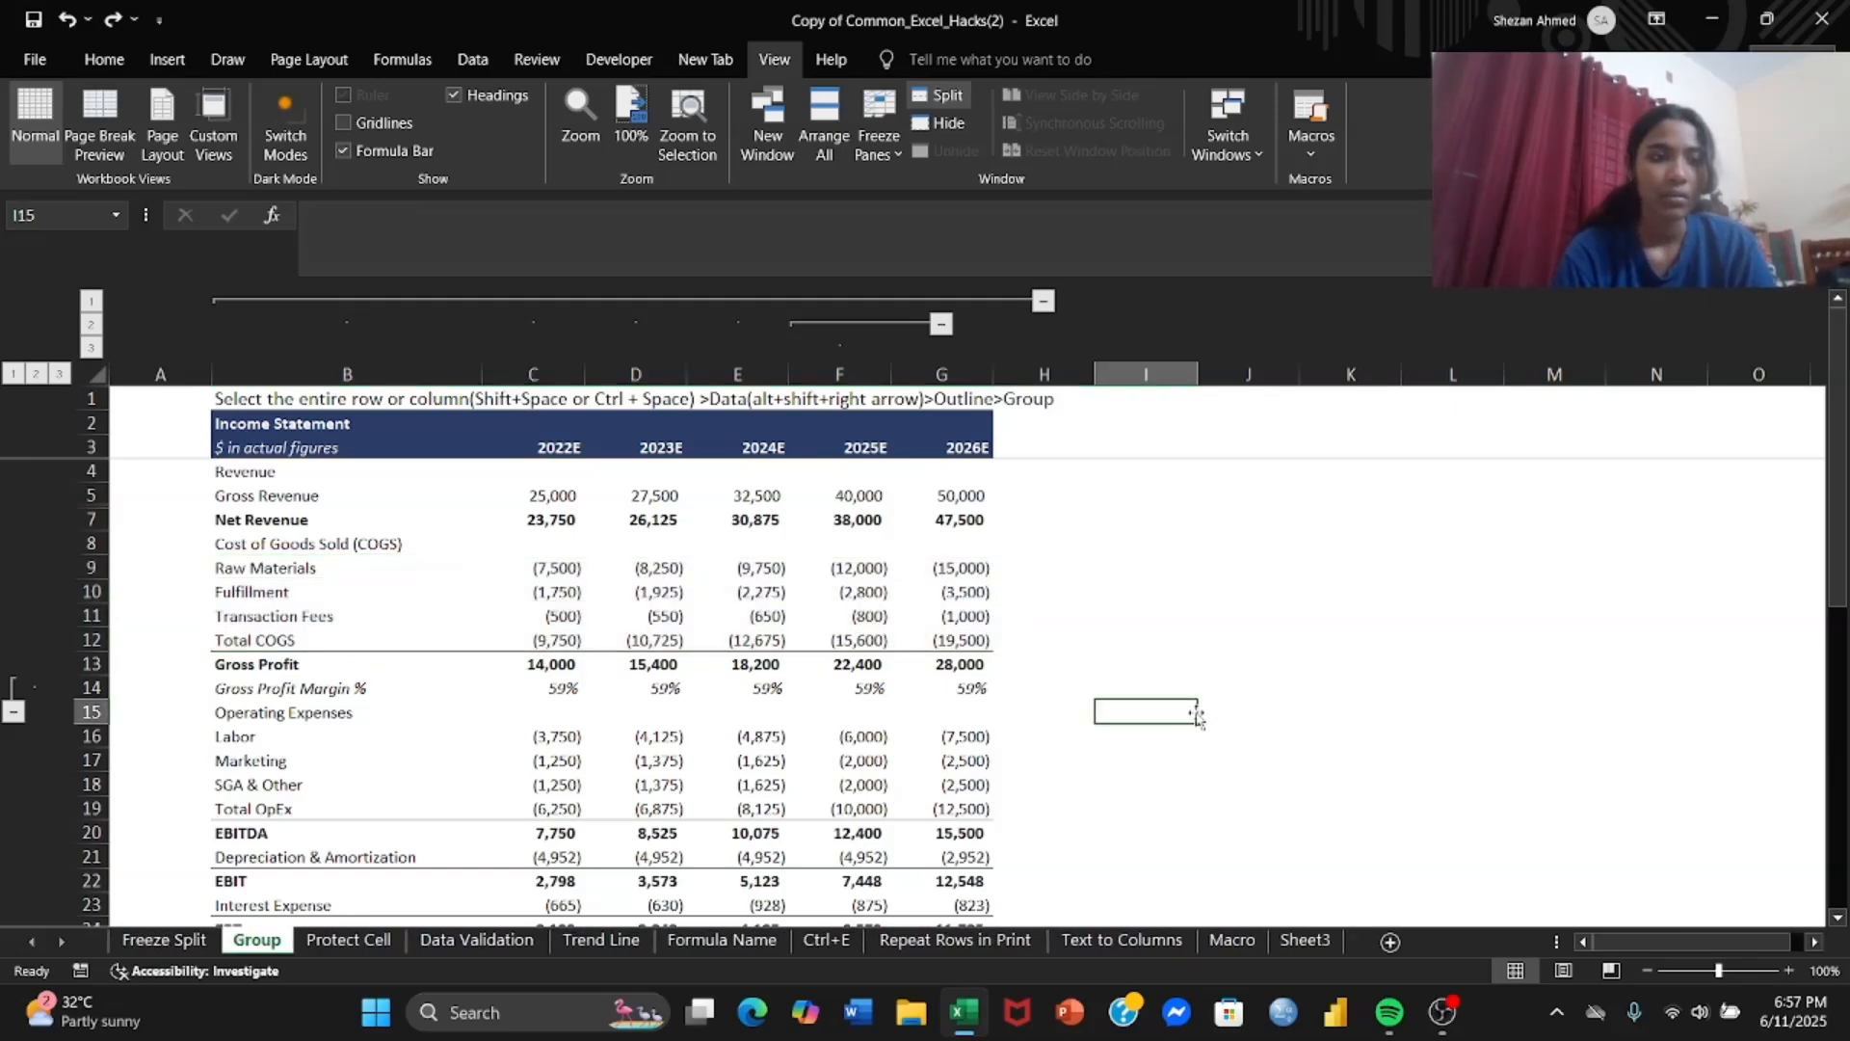
click(241, 573)
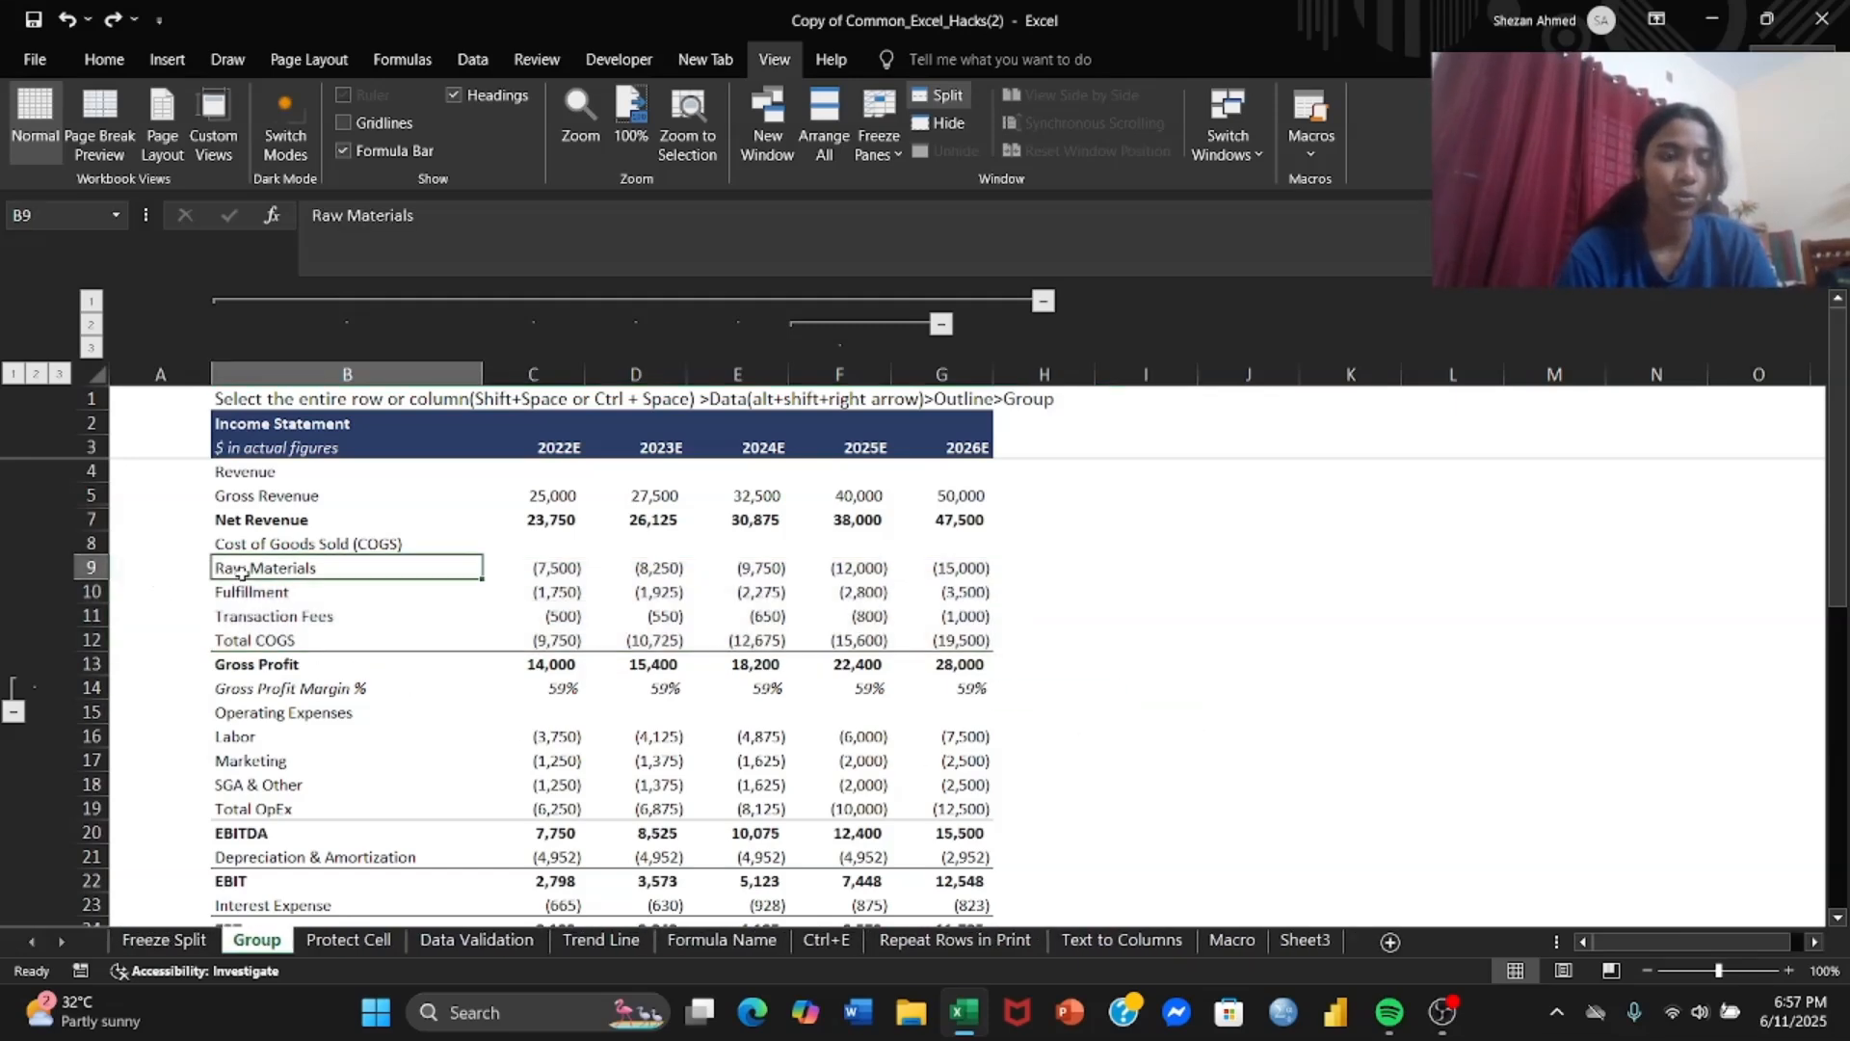
shift+click(951, 641)
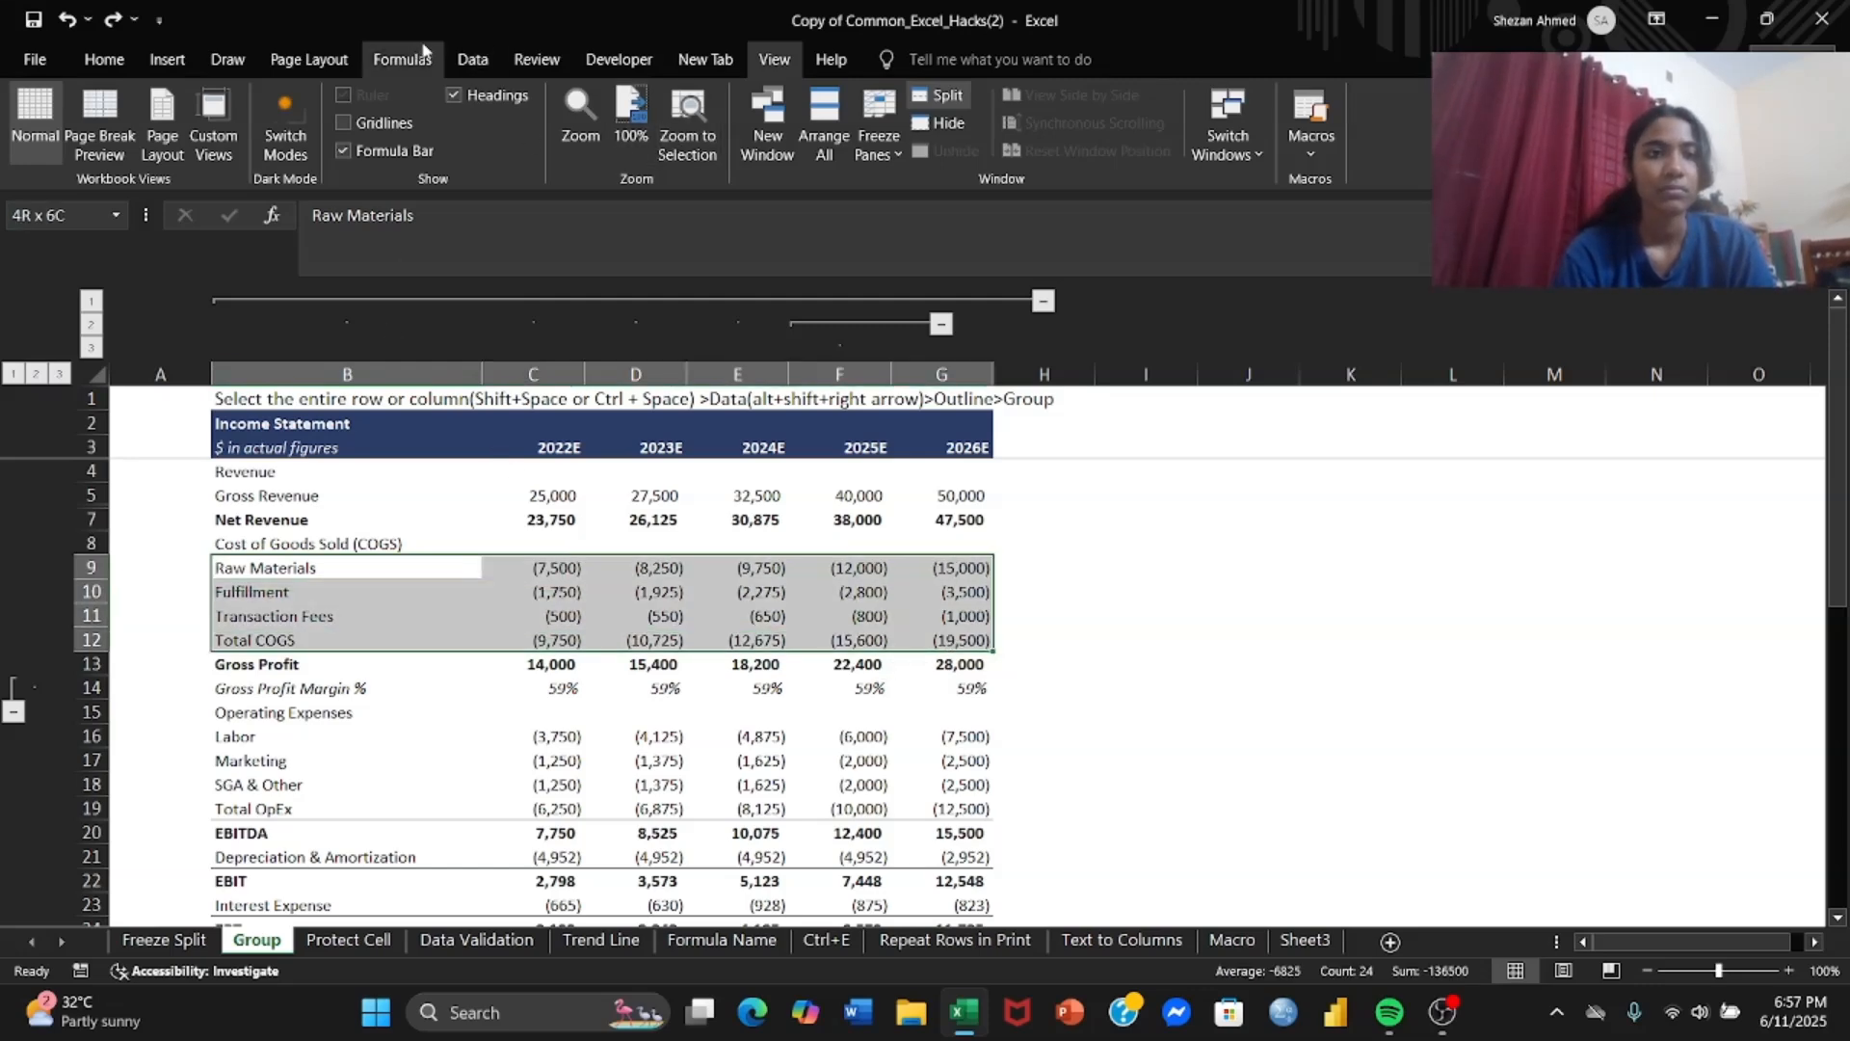
click(472, 52)
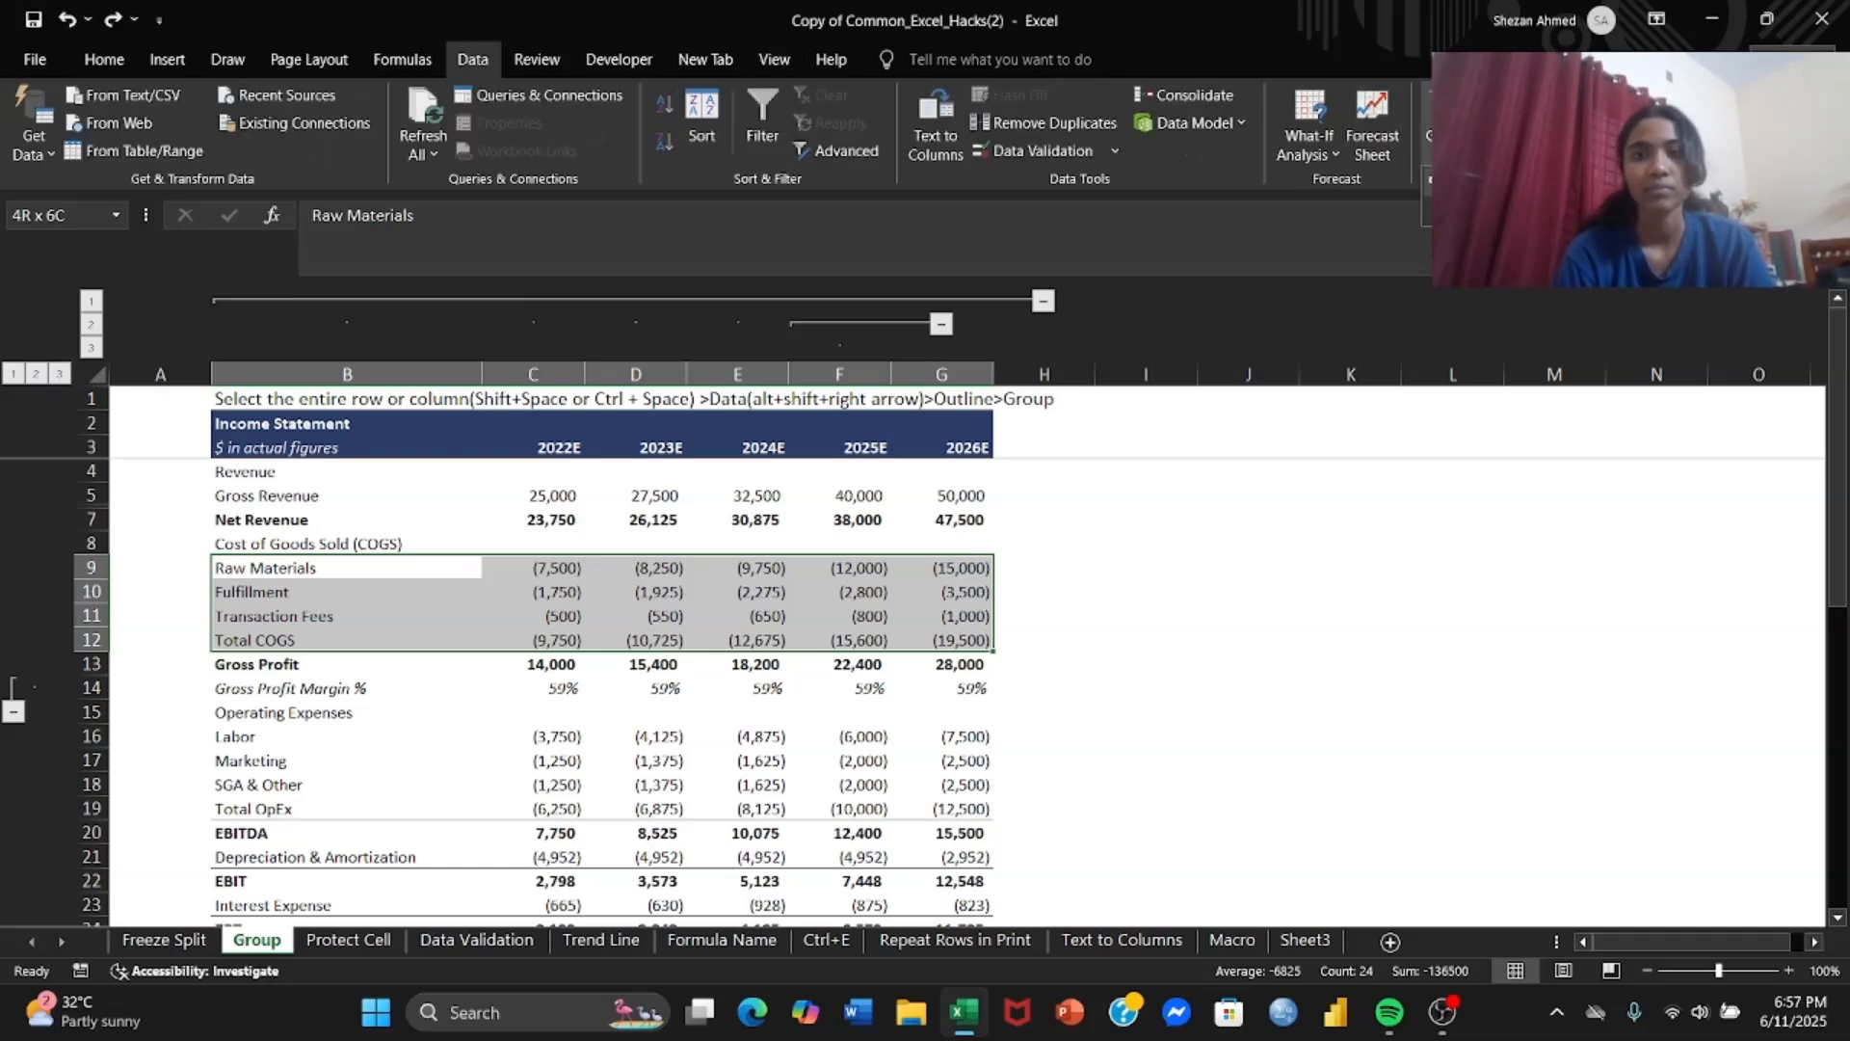
key(shift+alt+Right)
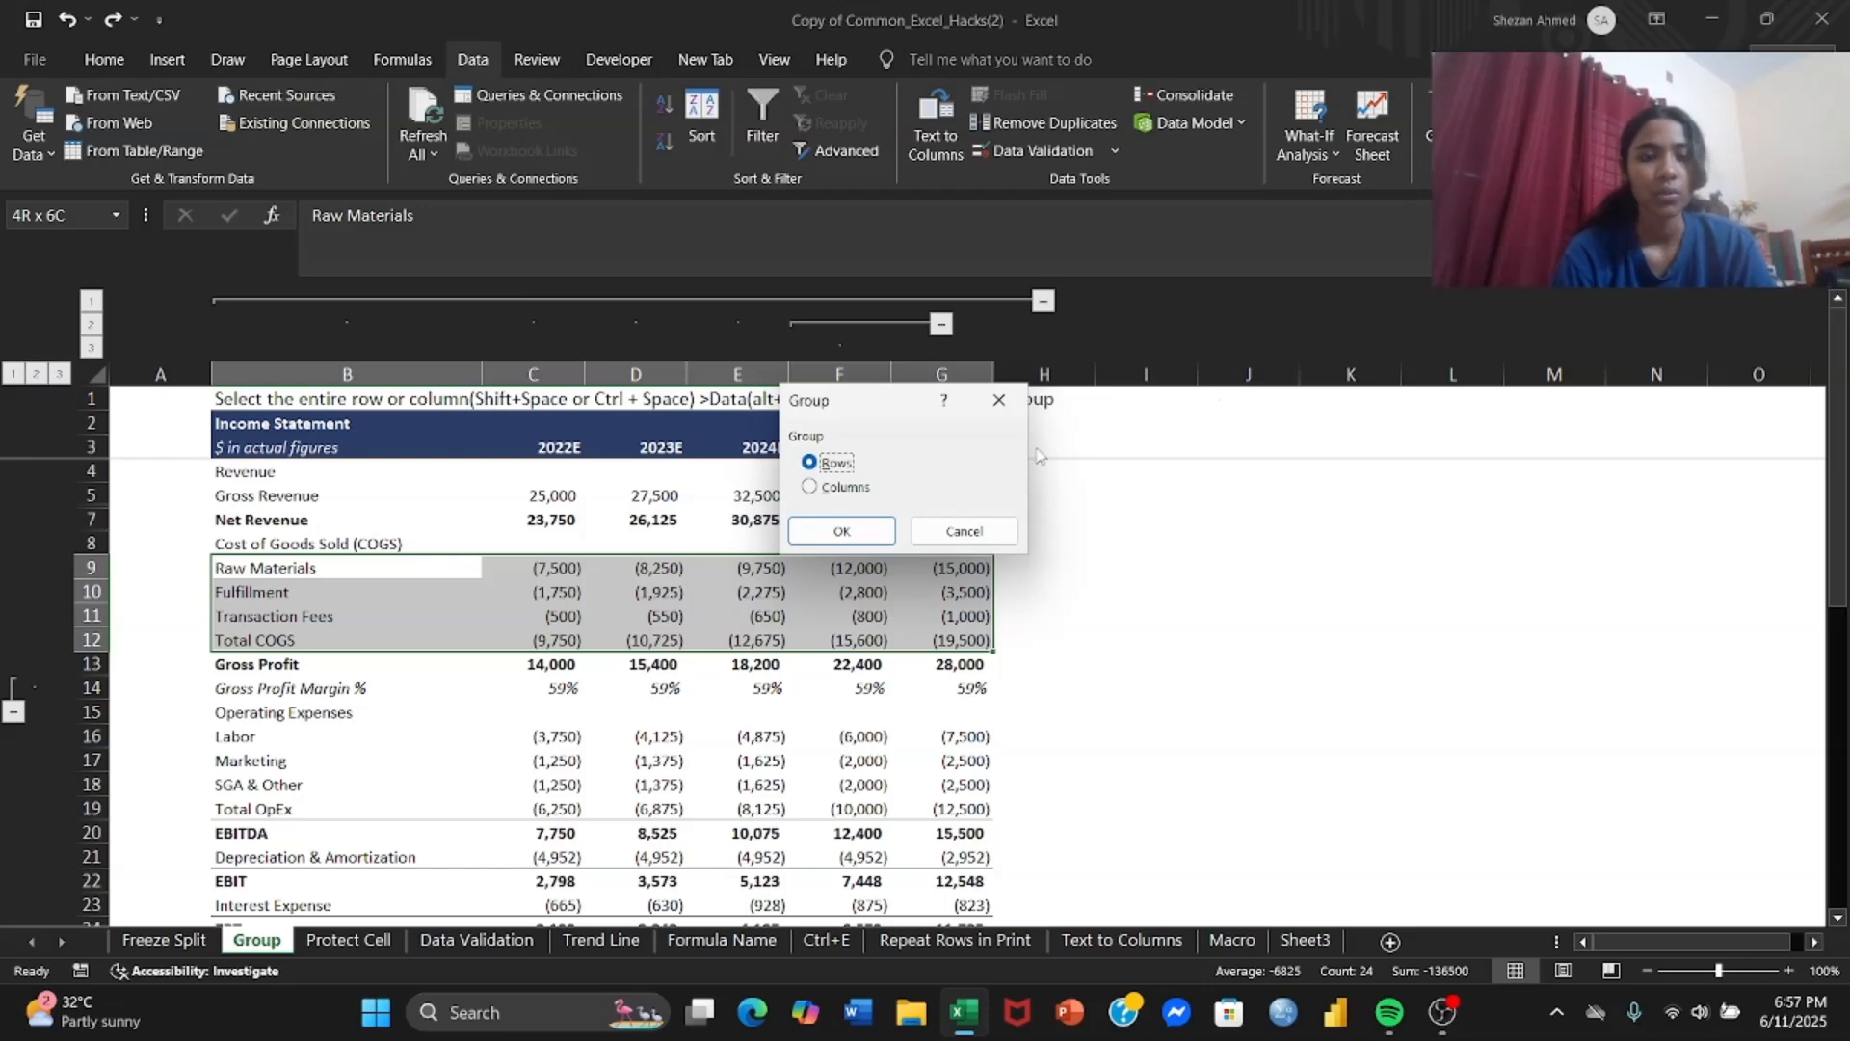
click(853, 526)
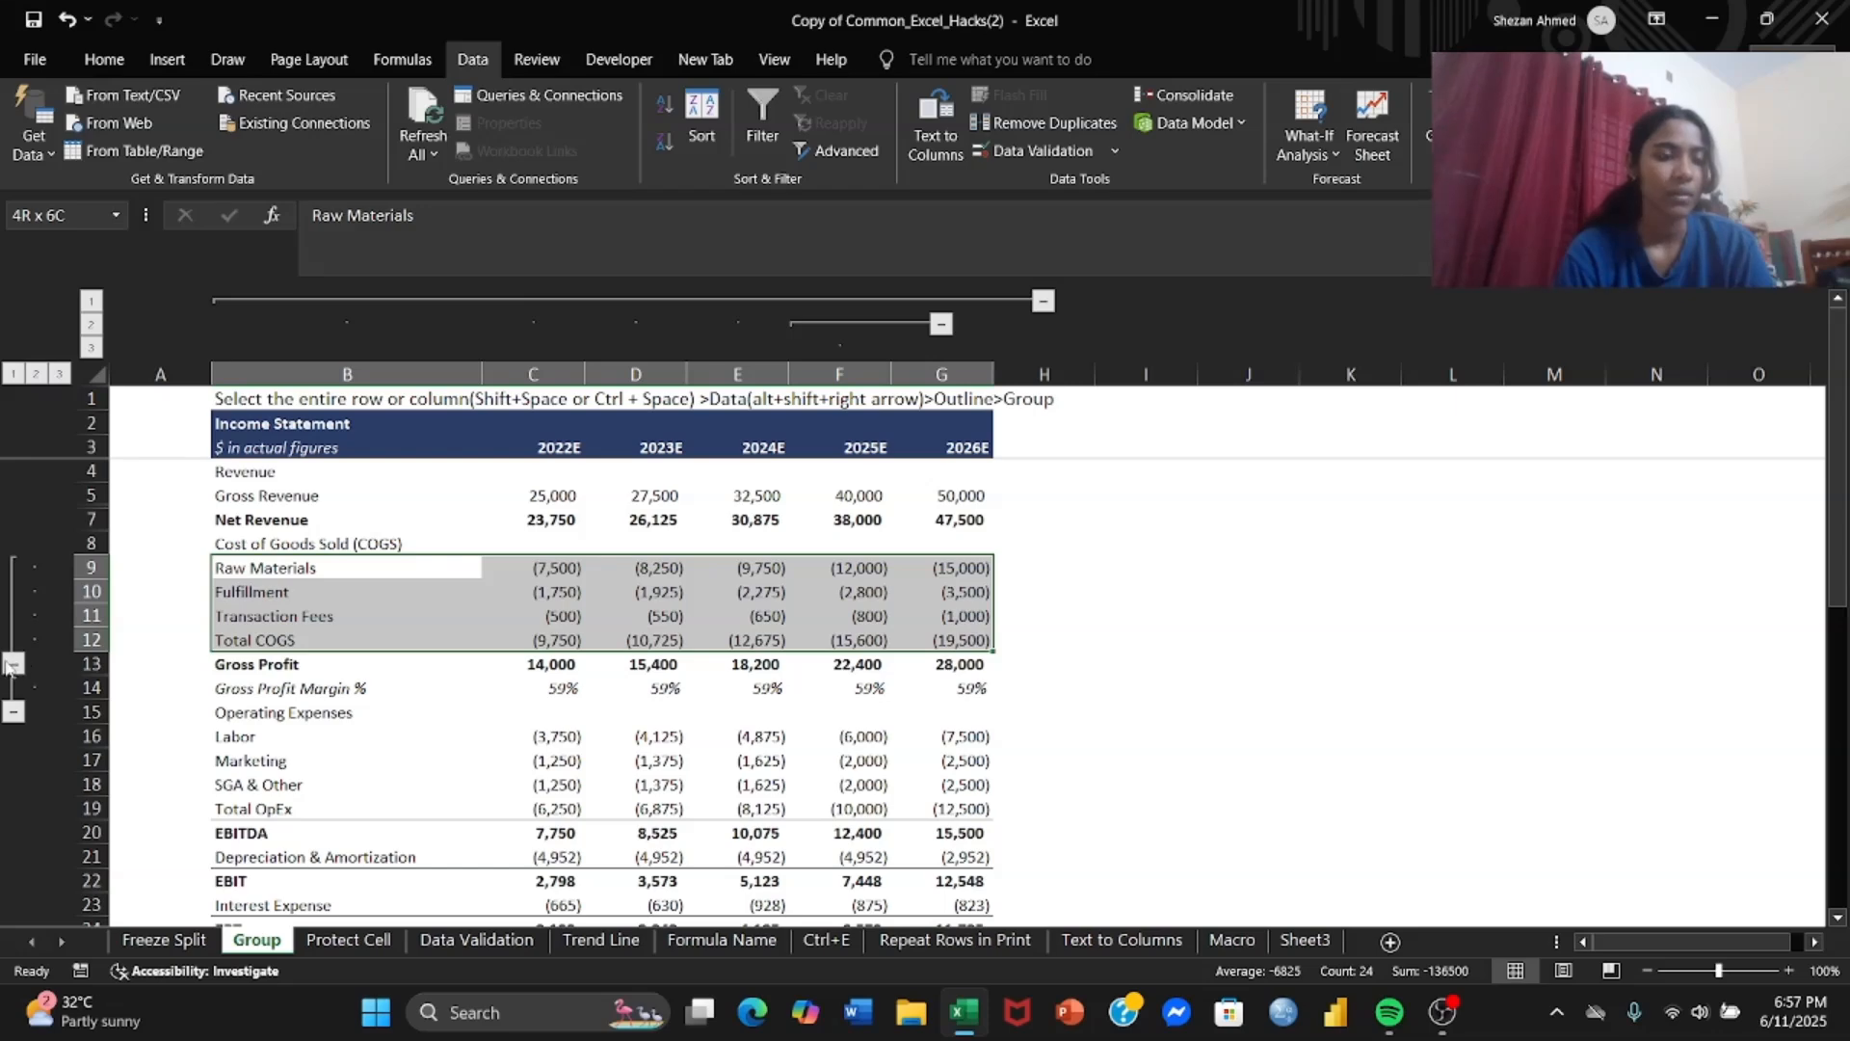
click(11, 664)
click(12, 567)
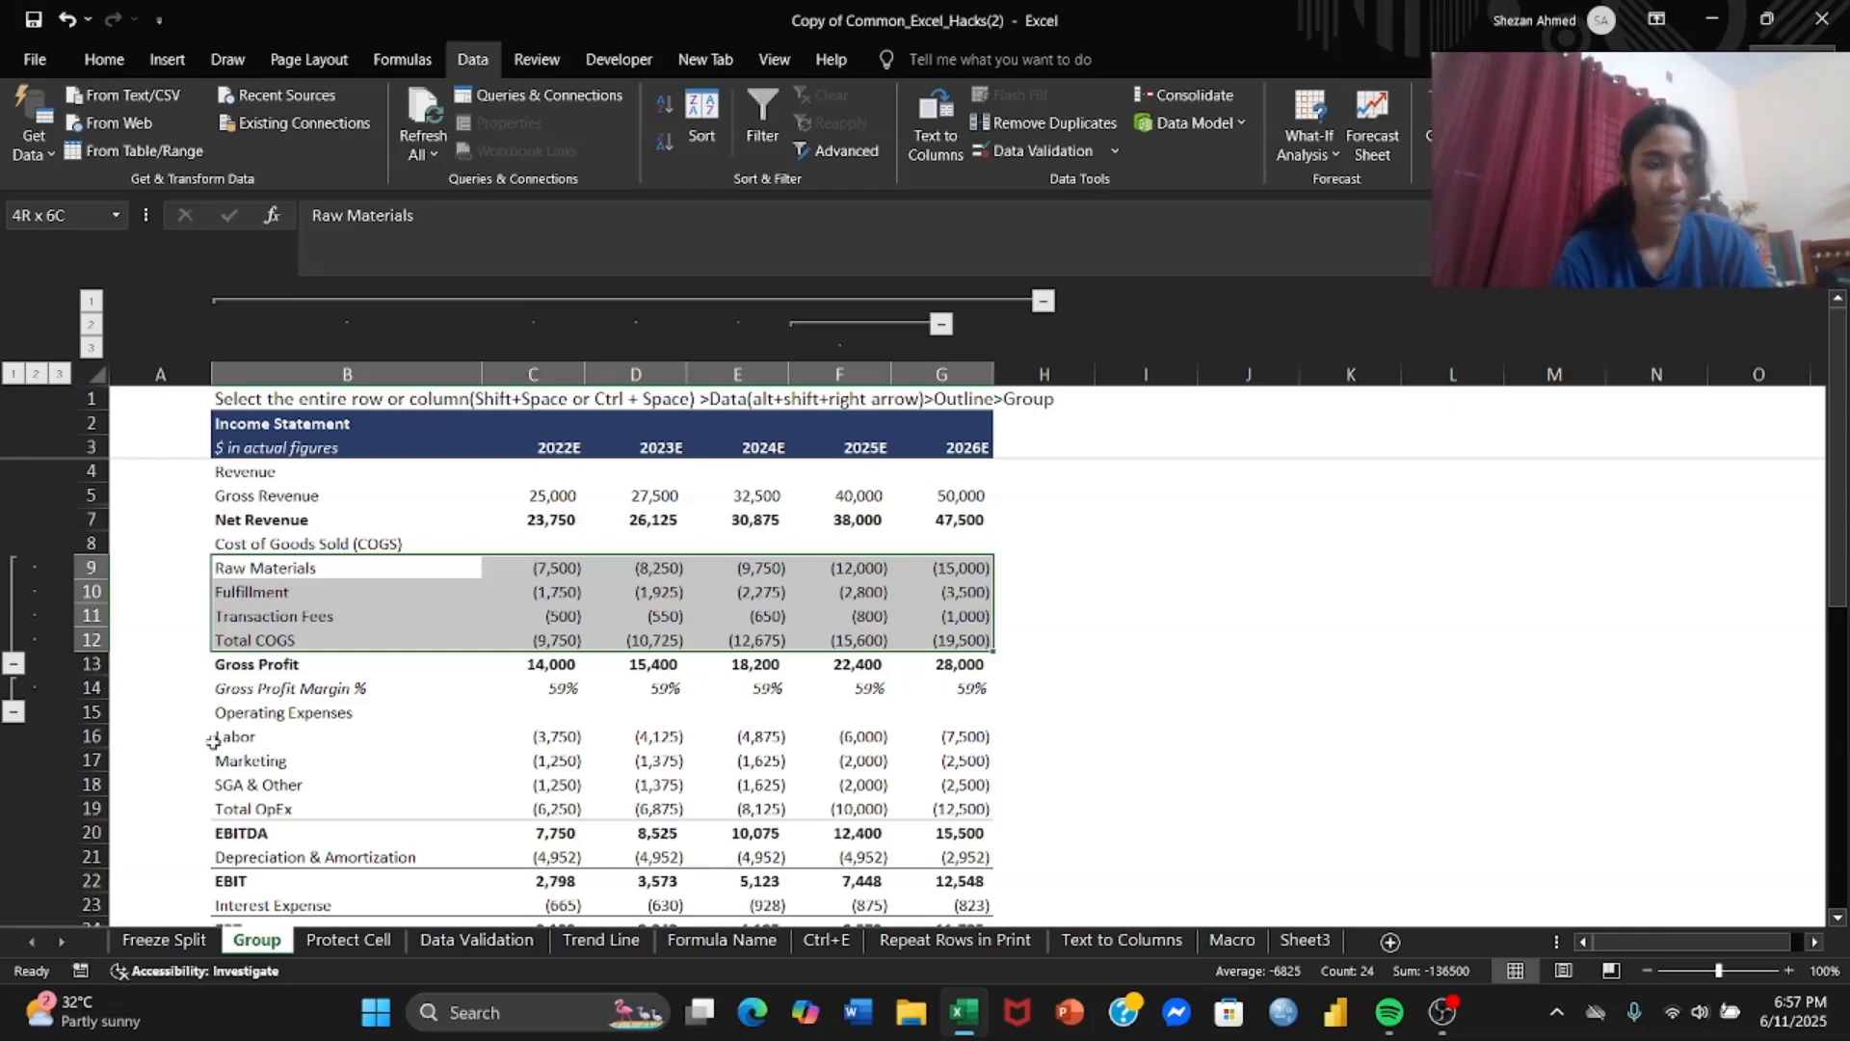
Hide the Labor row (row 16) of the income statement and undo the hiding
click(212, 741)
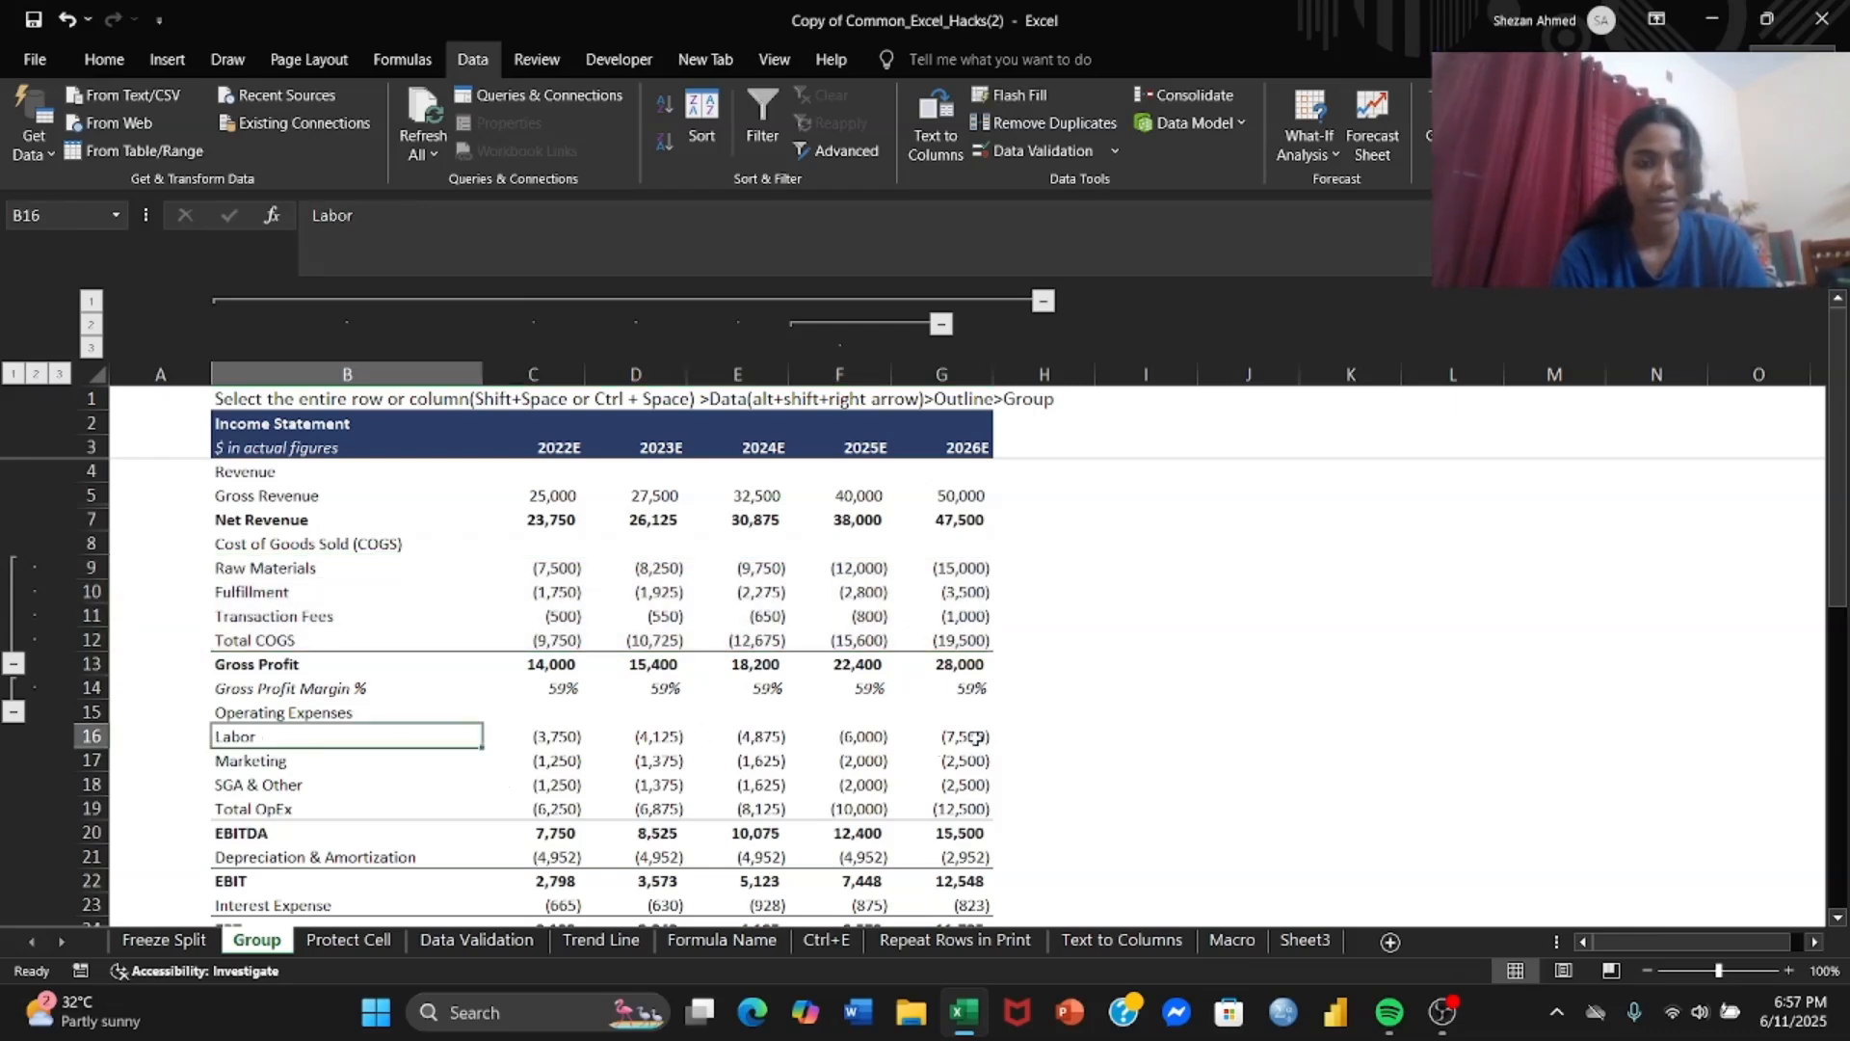
shift+click(975, 739)
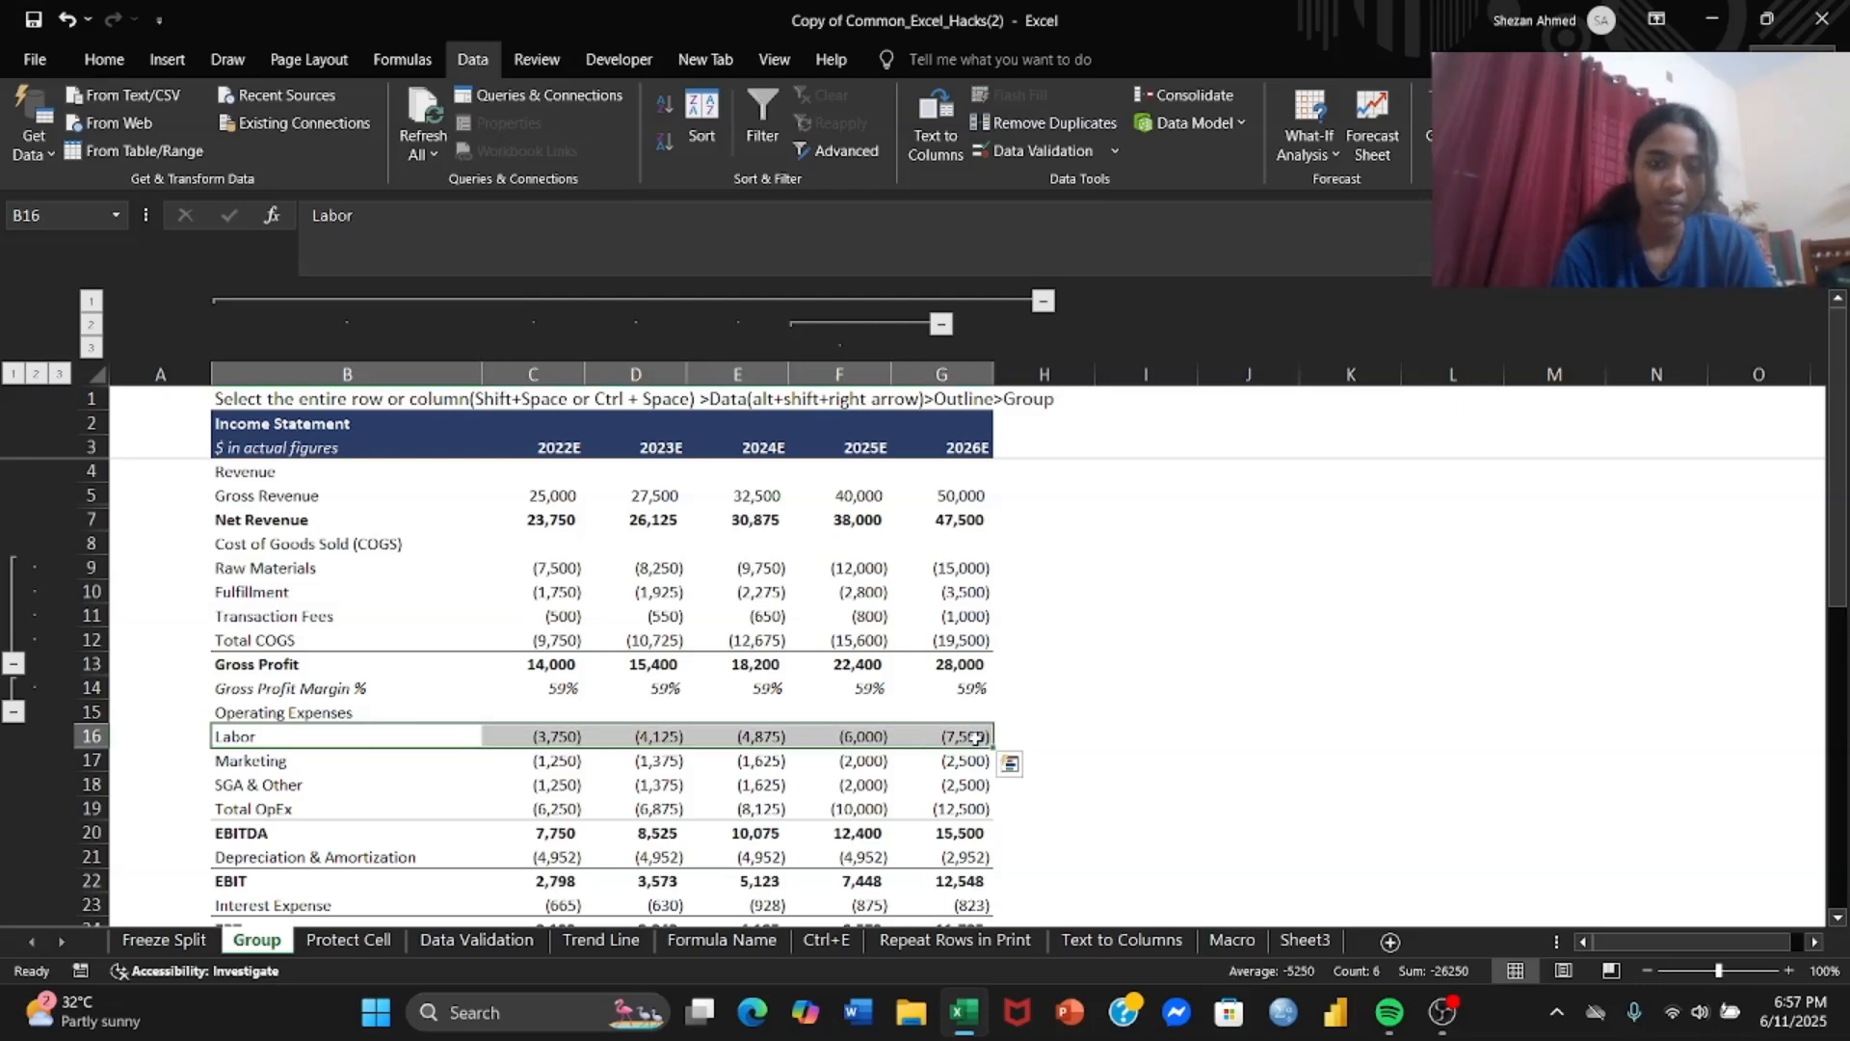
right_click(975, 738)
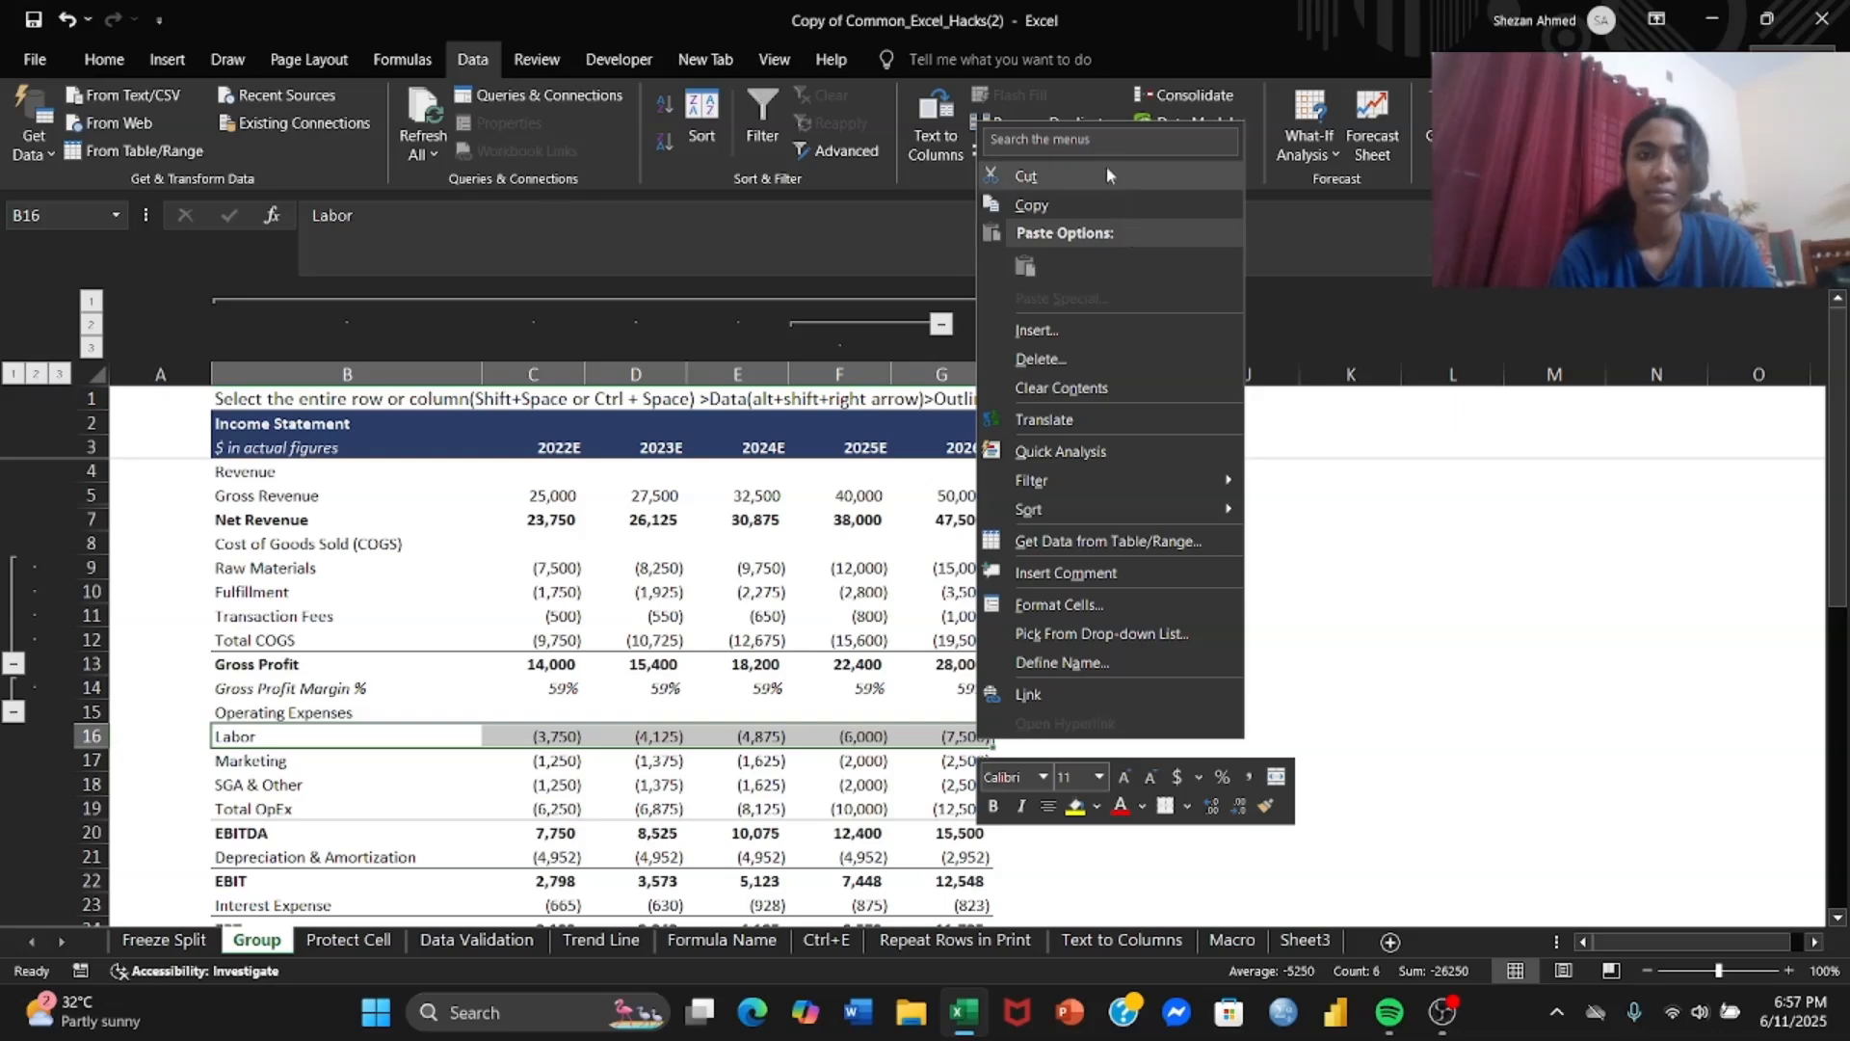
click(1095, 141)
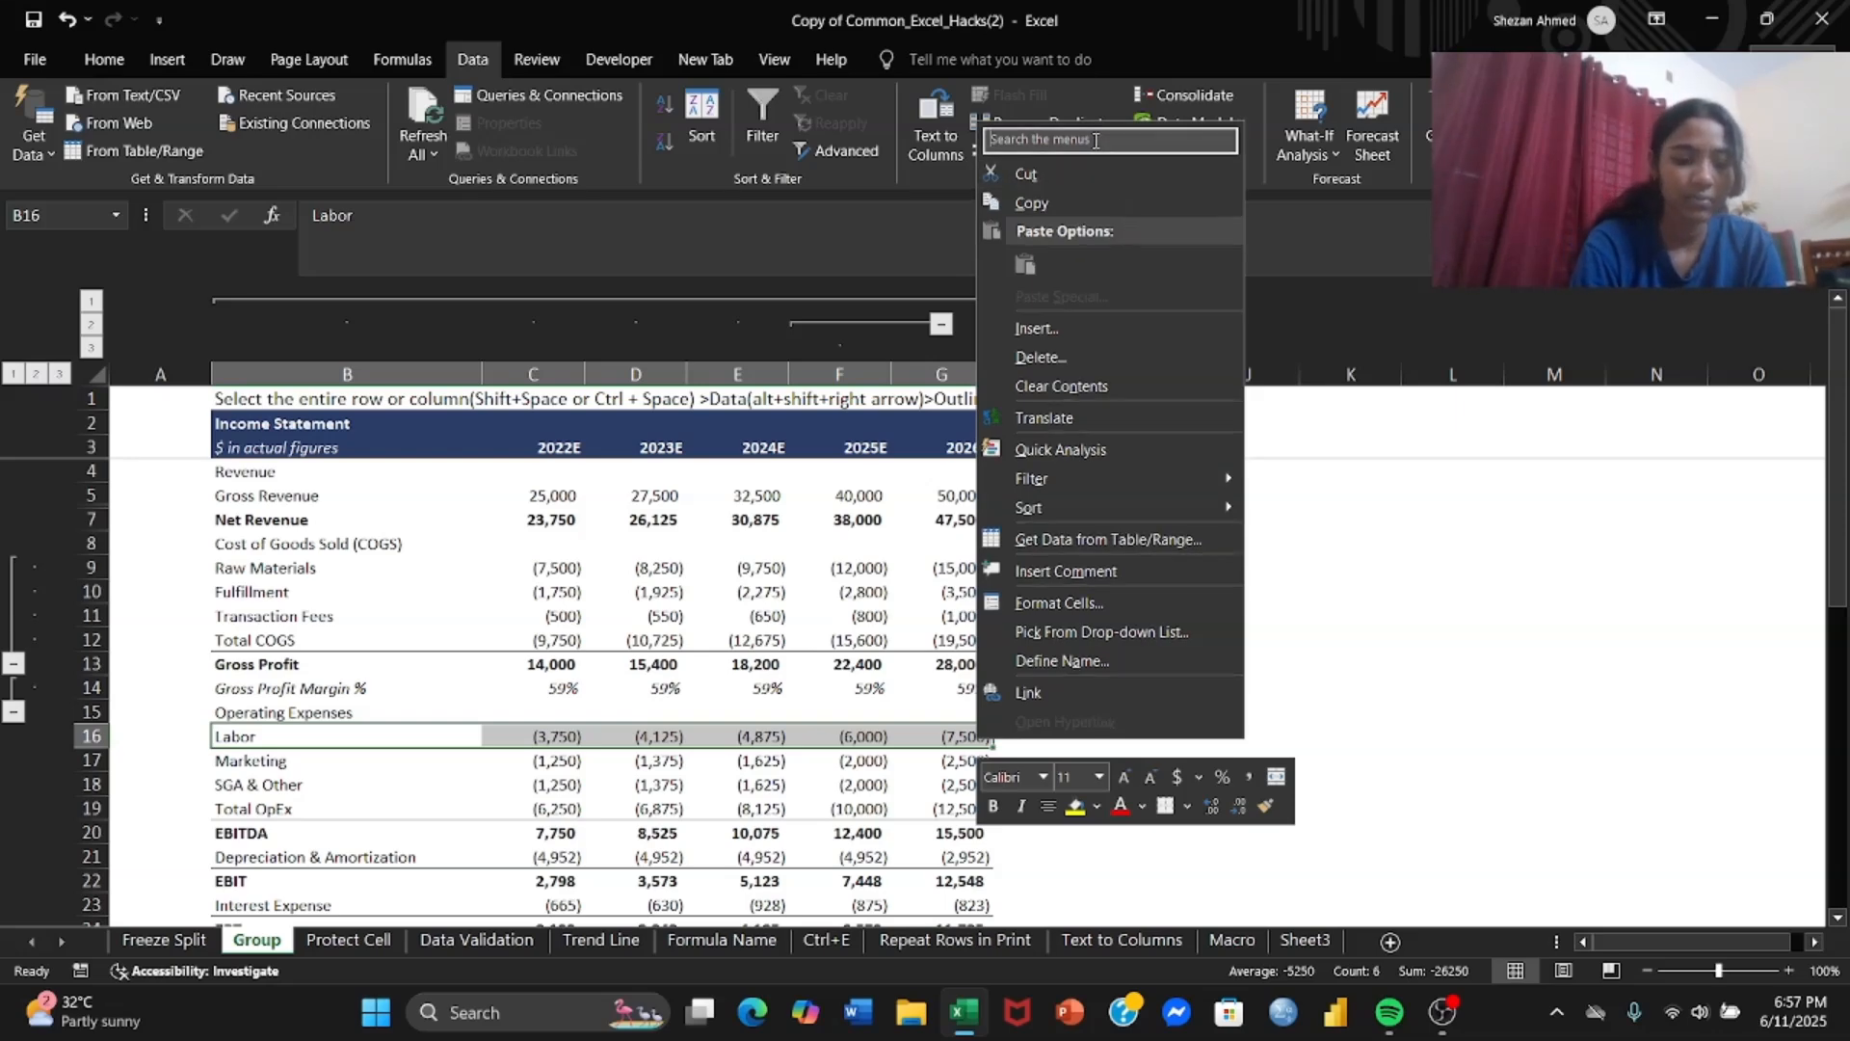
text(hid)
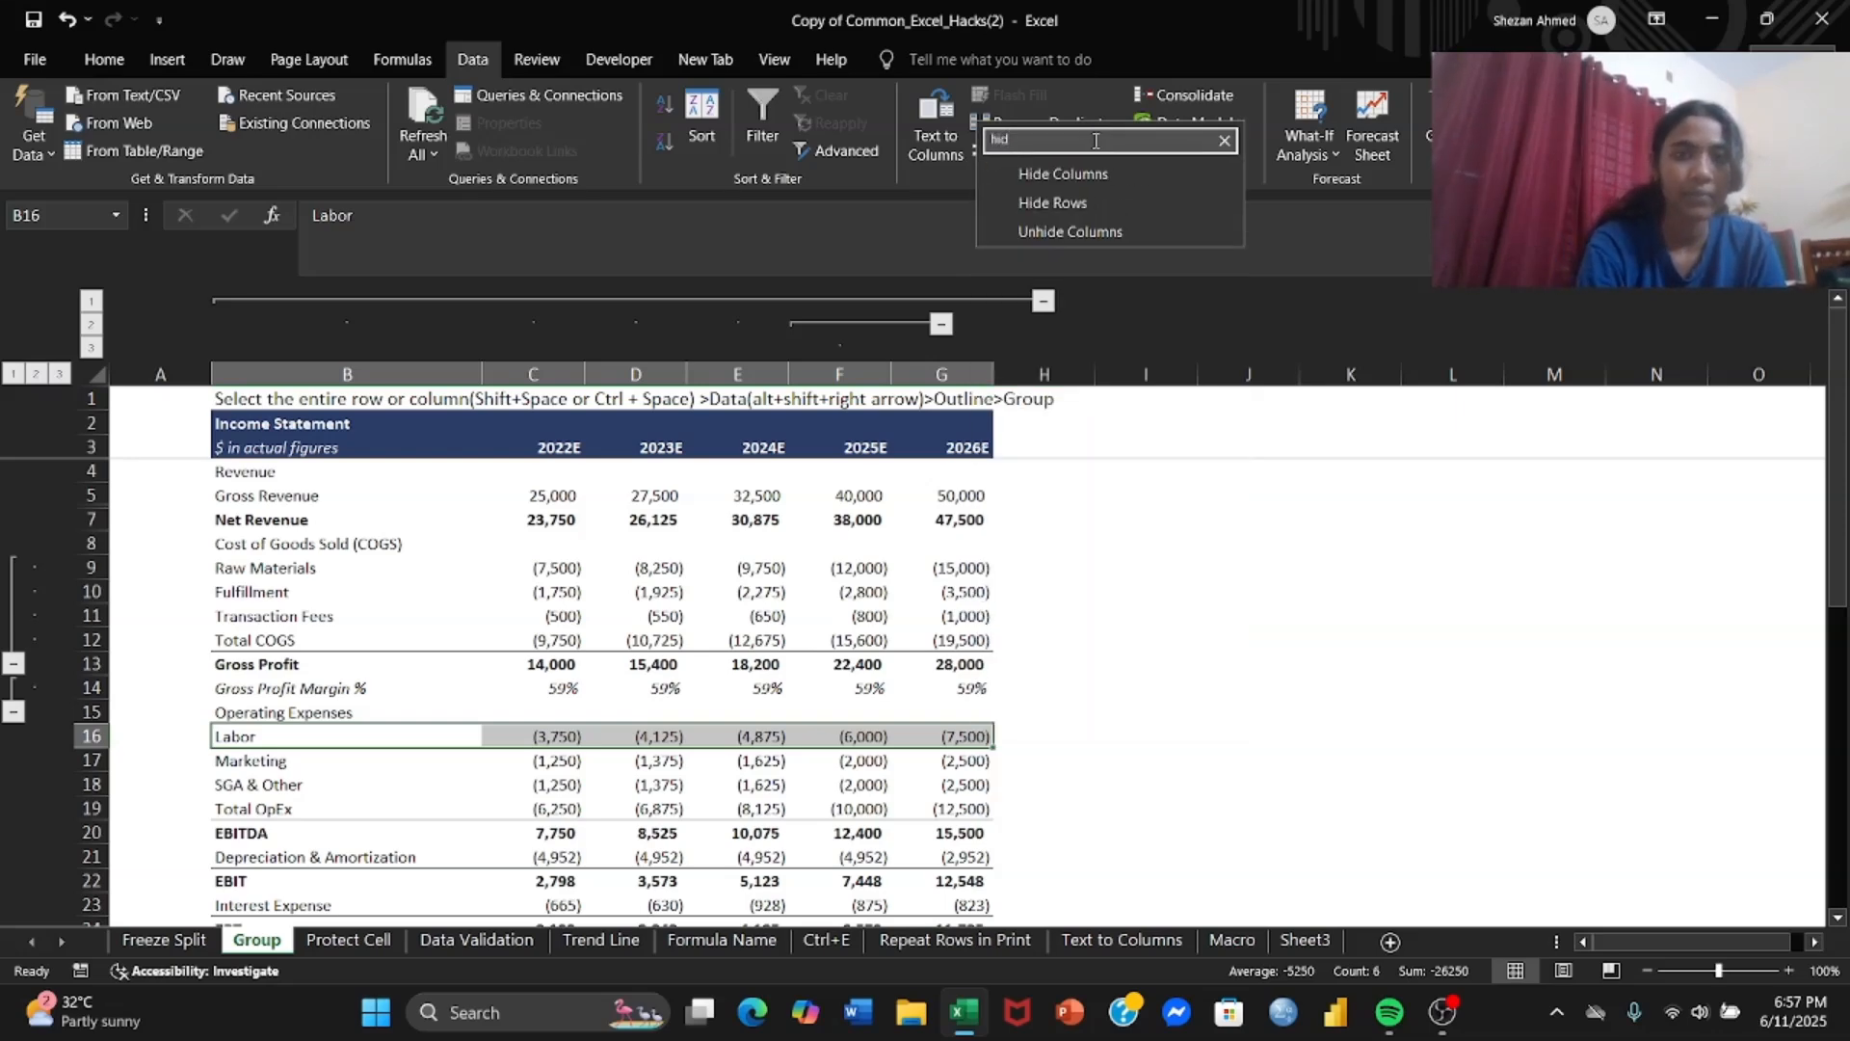
click(1075, 209)
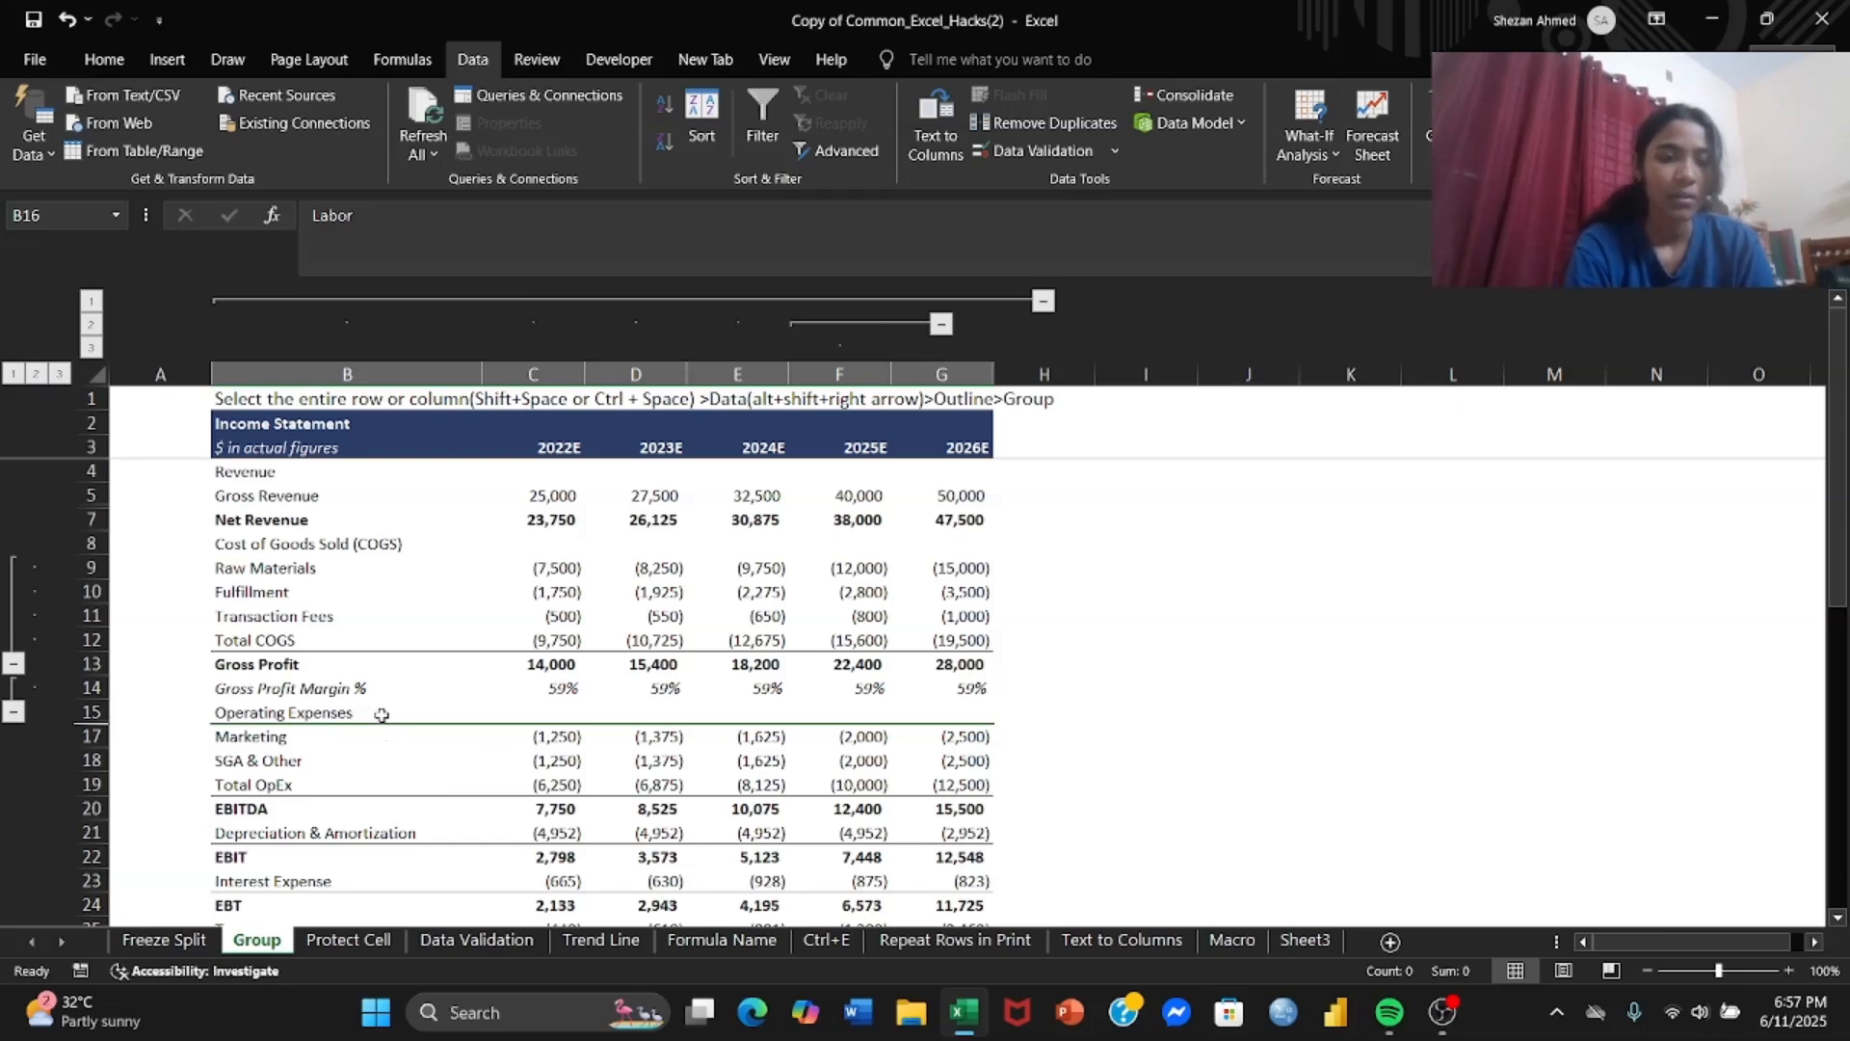
key(ctrl+z)
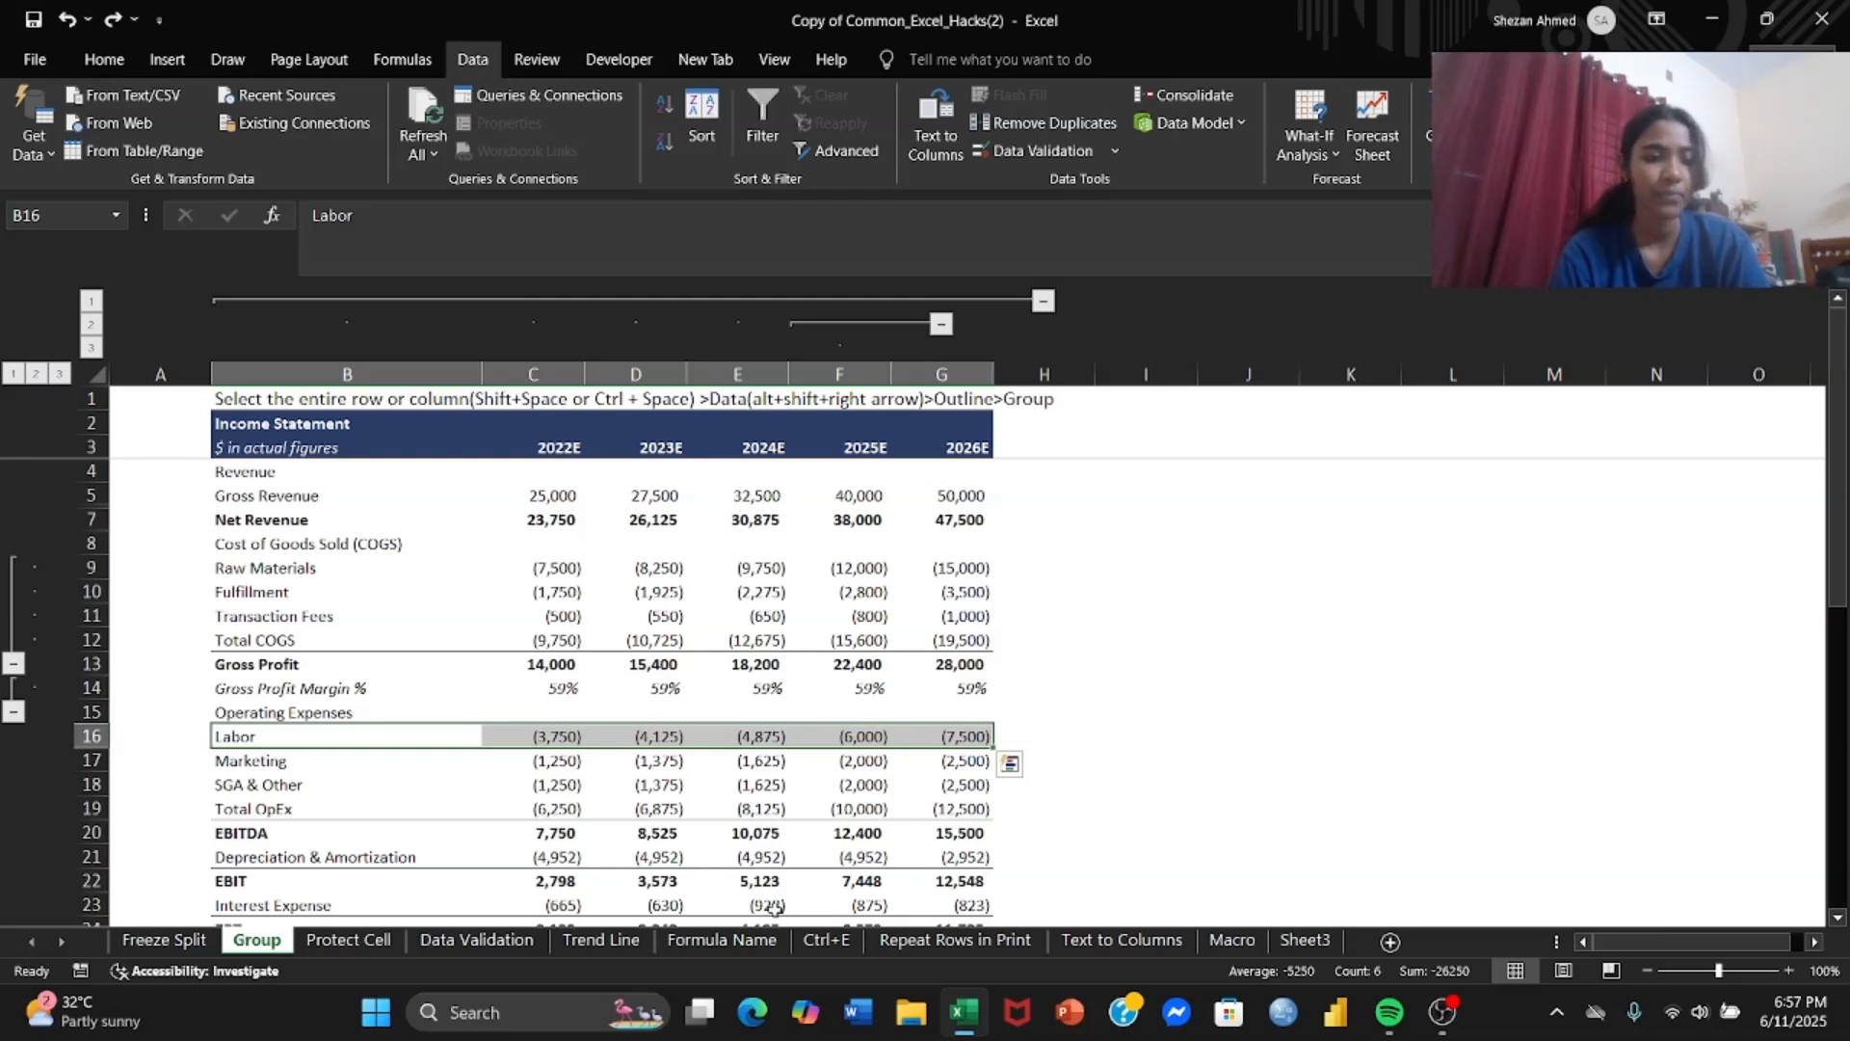
Open the Protect Cell sheet
click(354, 944)
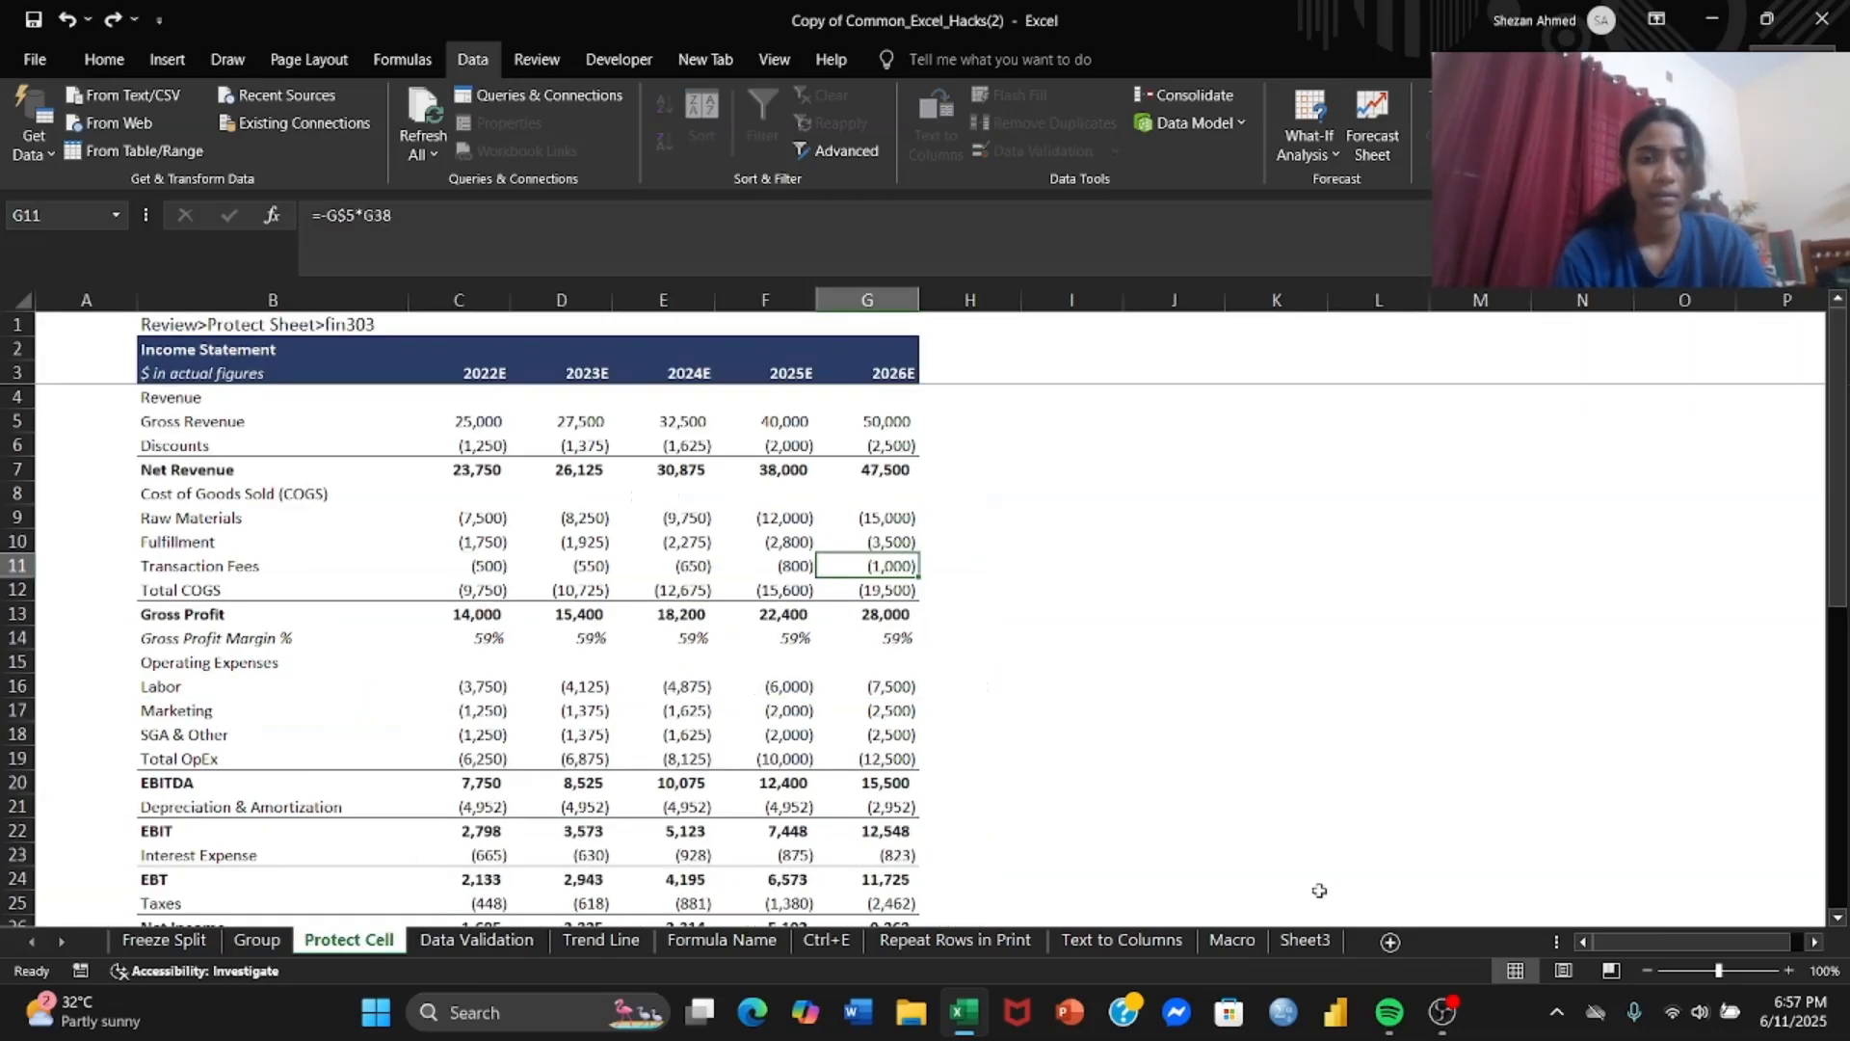
click(1456, 1009)
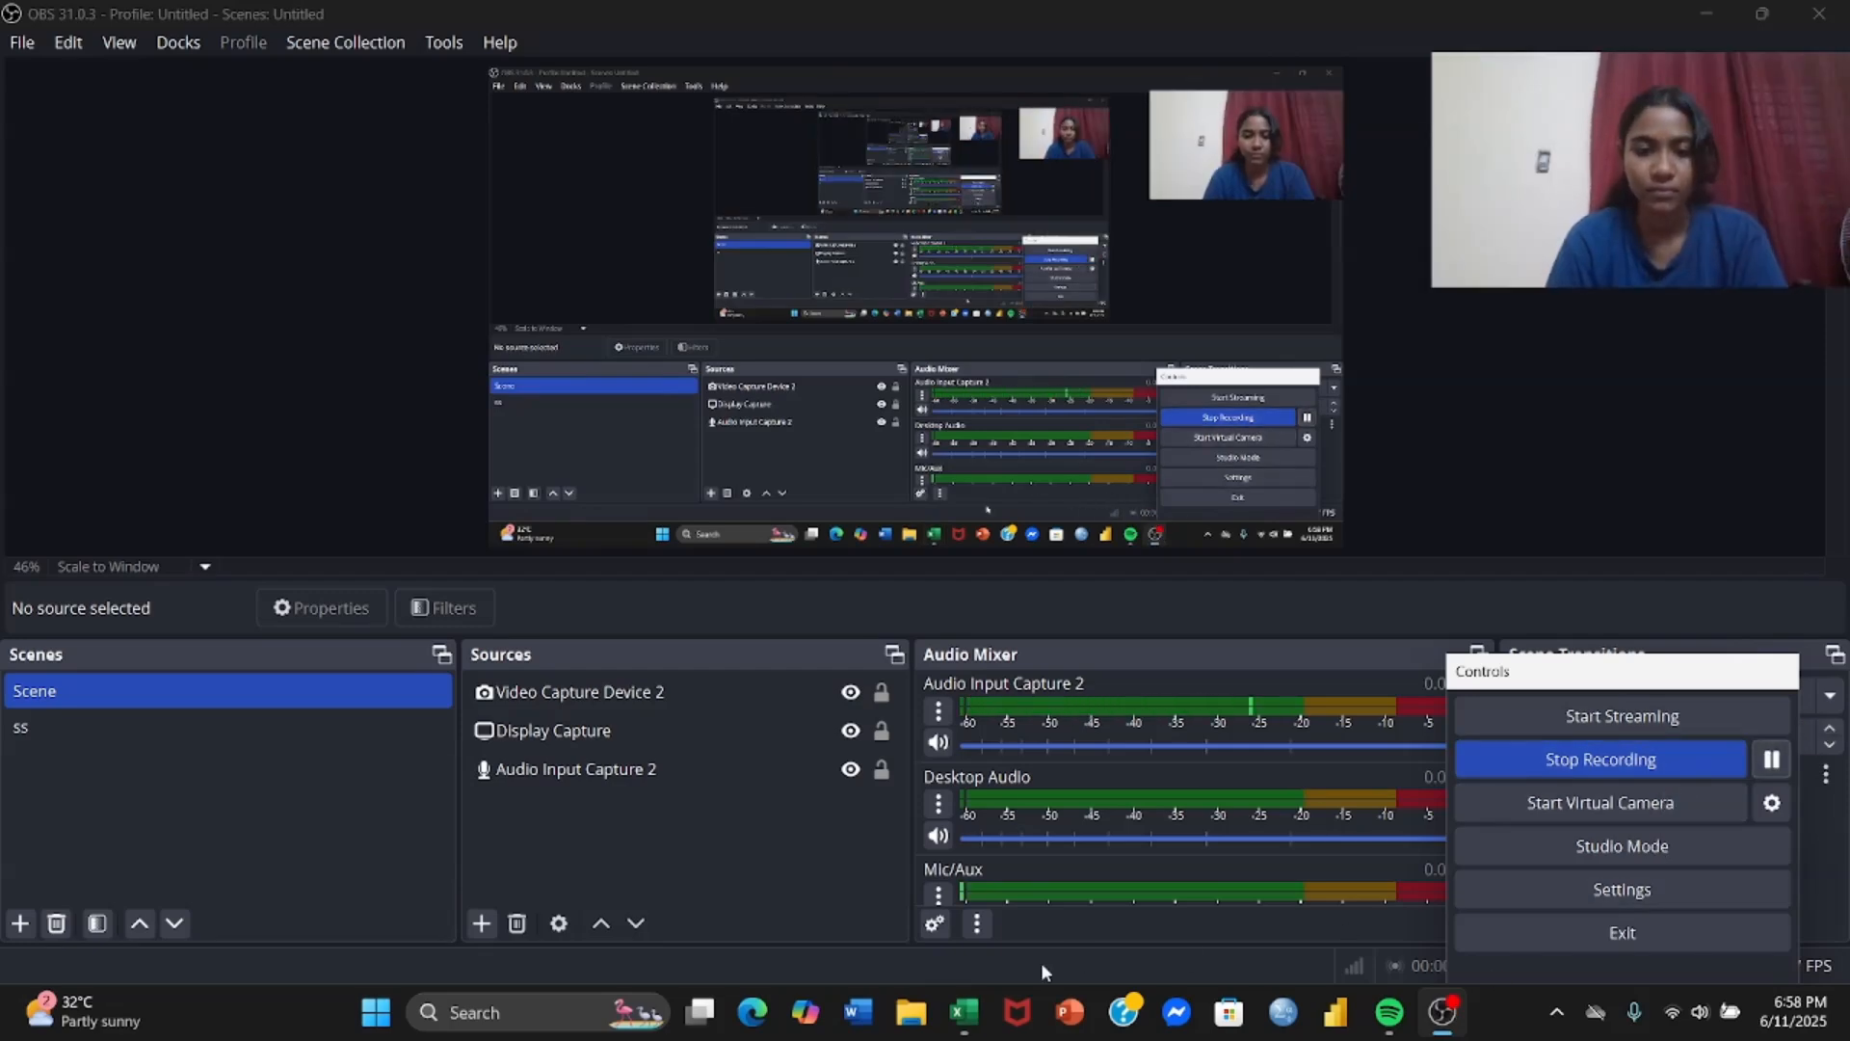
click(962, 1010)
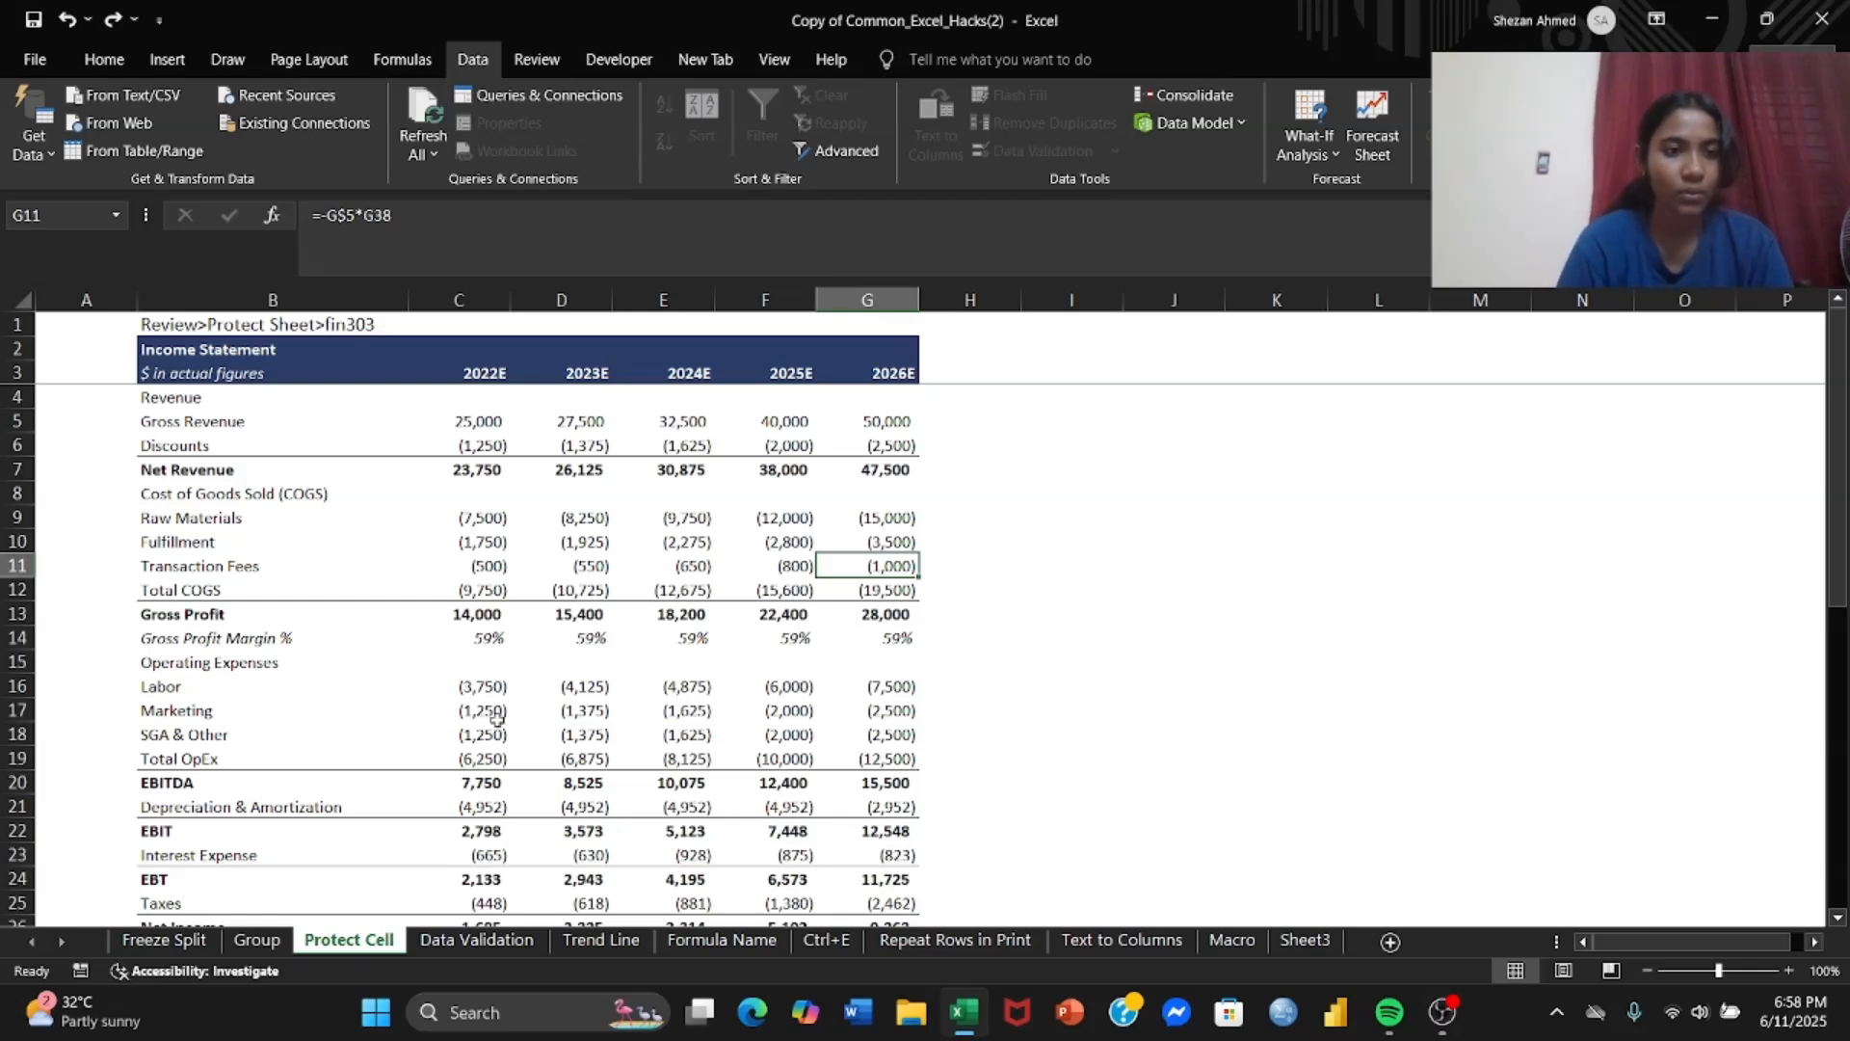
Select the income statement range B4:G26 and try to unprotect the sheet by entering the sheet password
click(184, 401)
scroll(746, 664, down, 5)
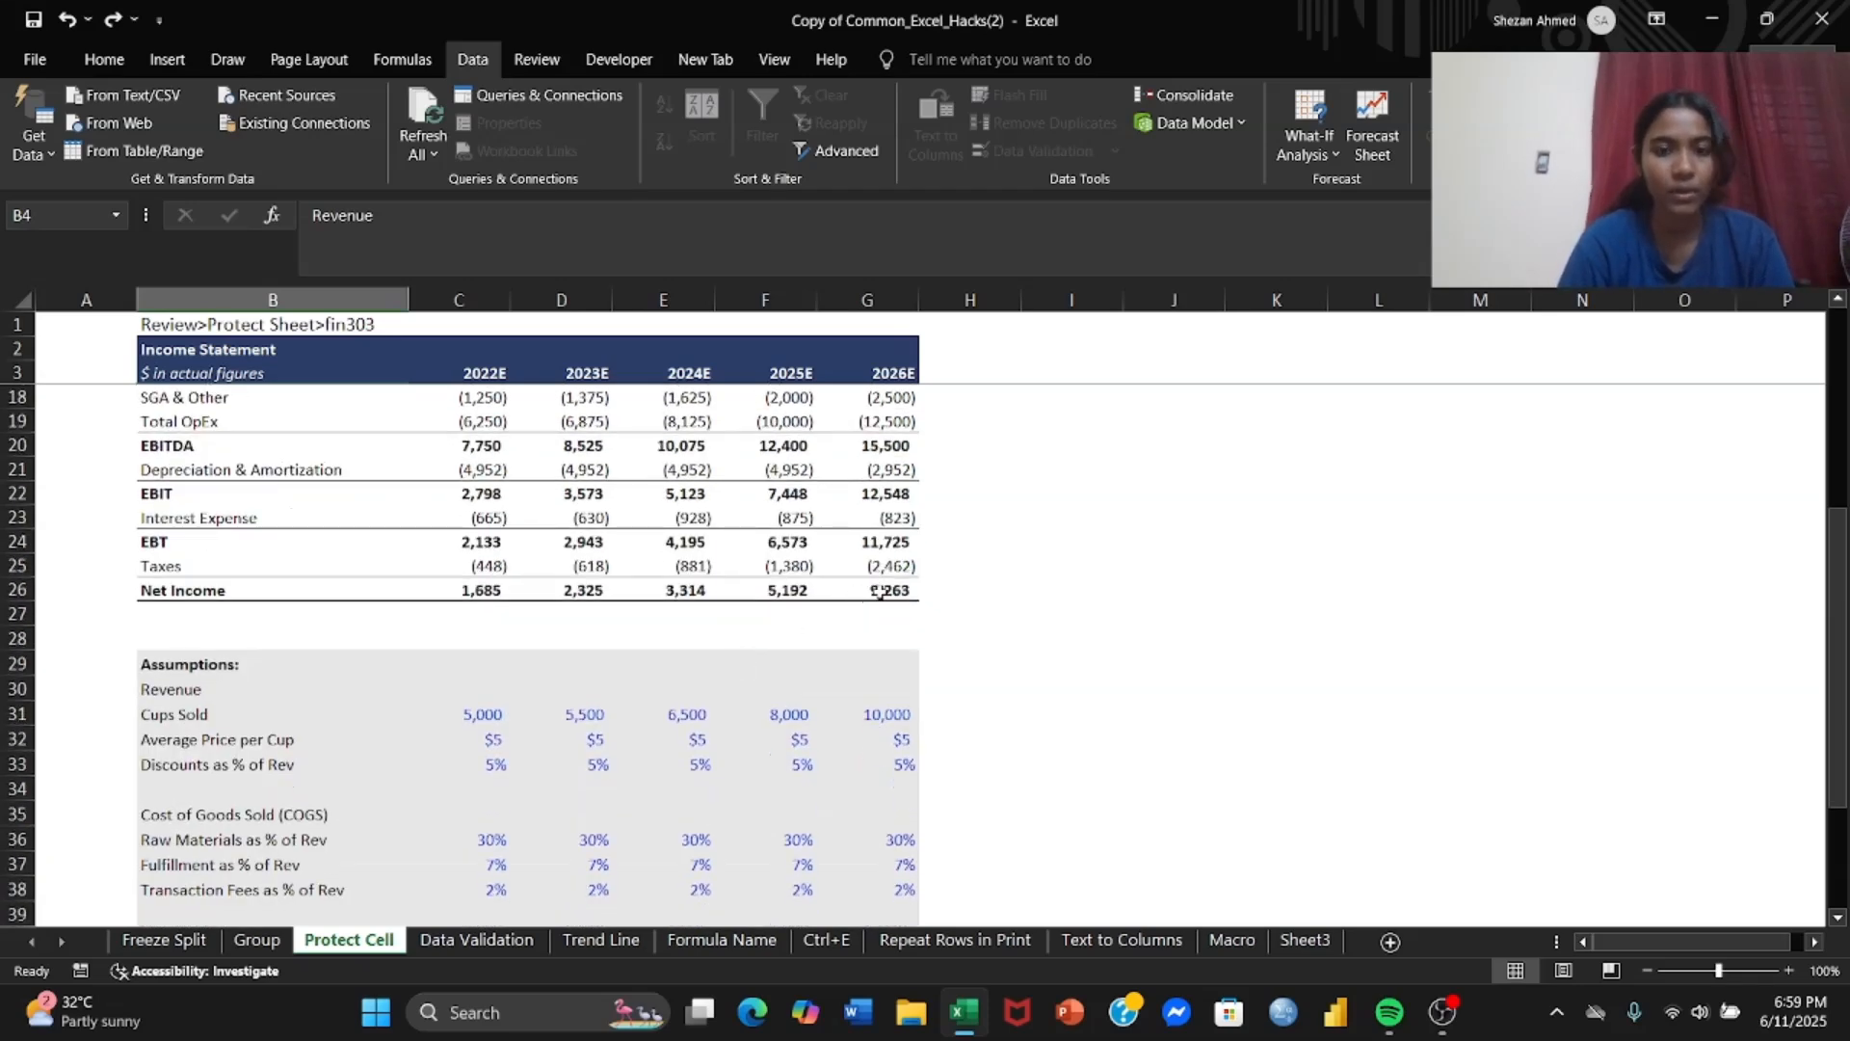
shift+click(879, 592)
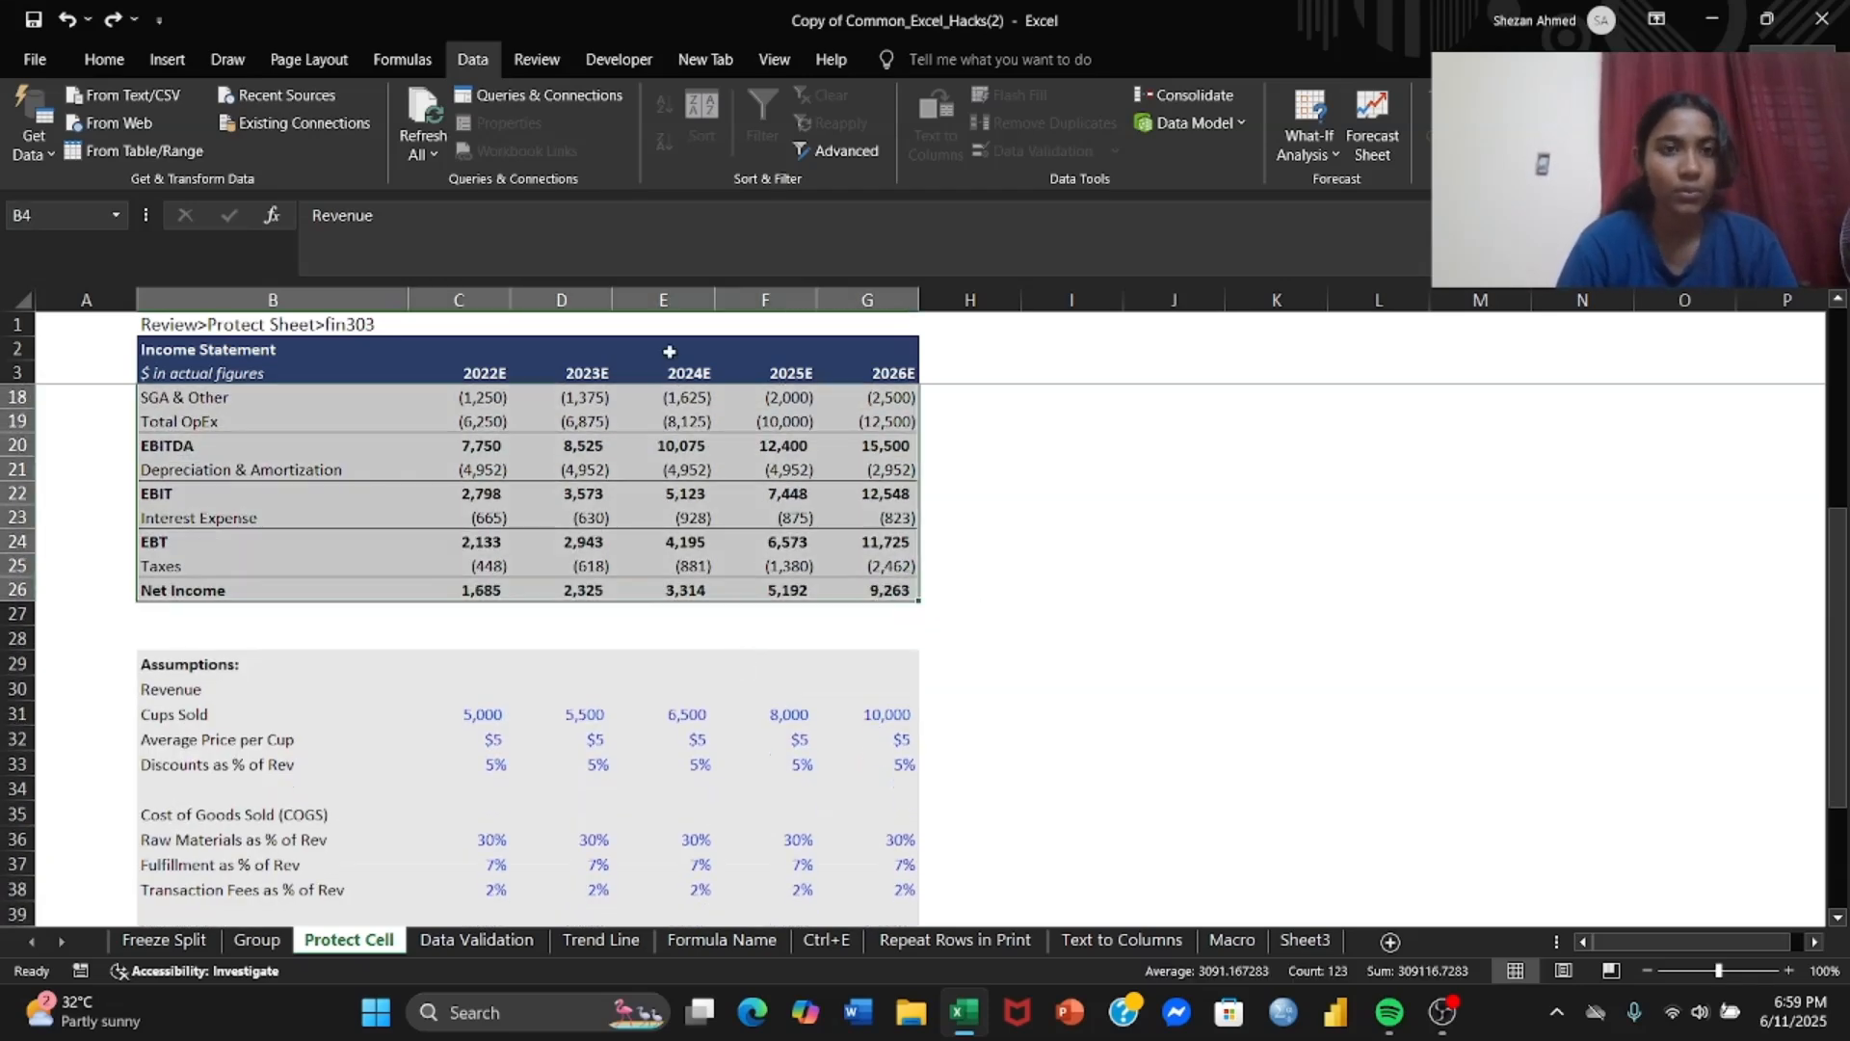
click(537, 59)
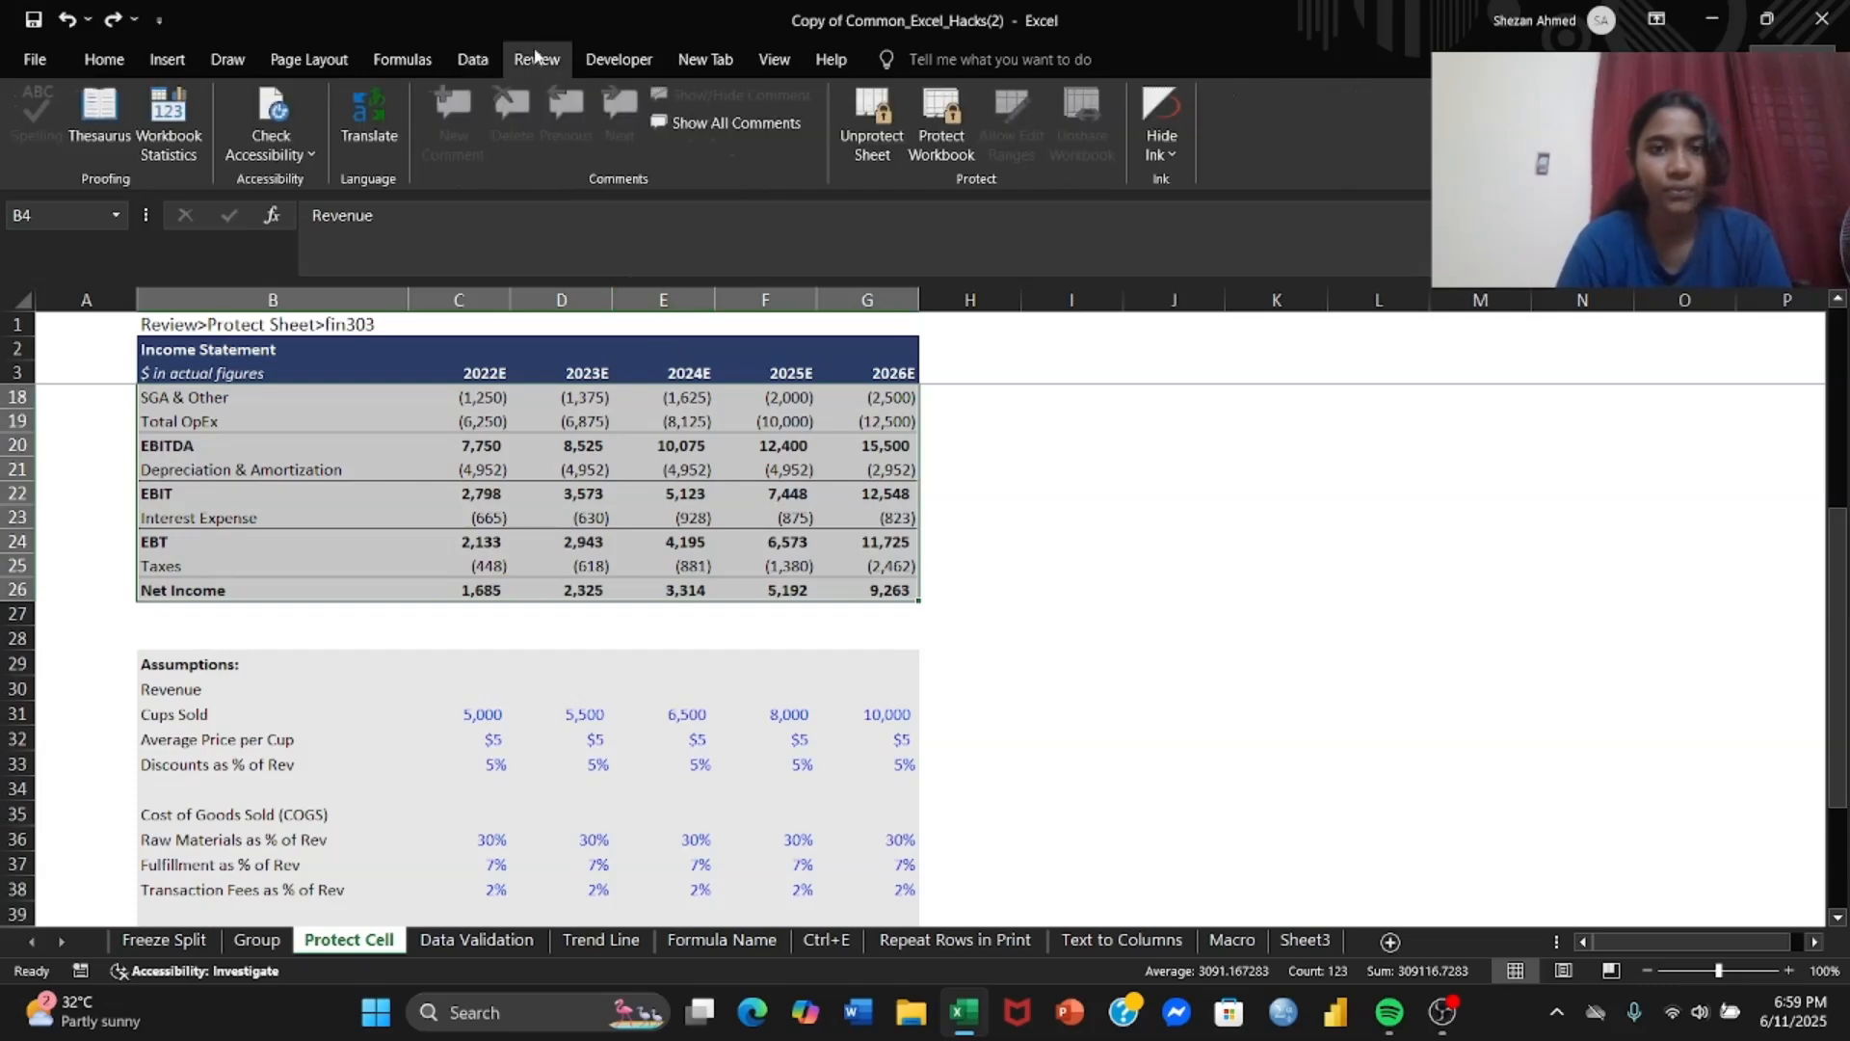
click(872, 135)
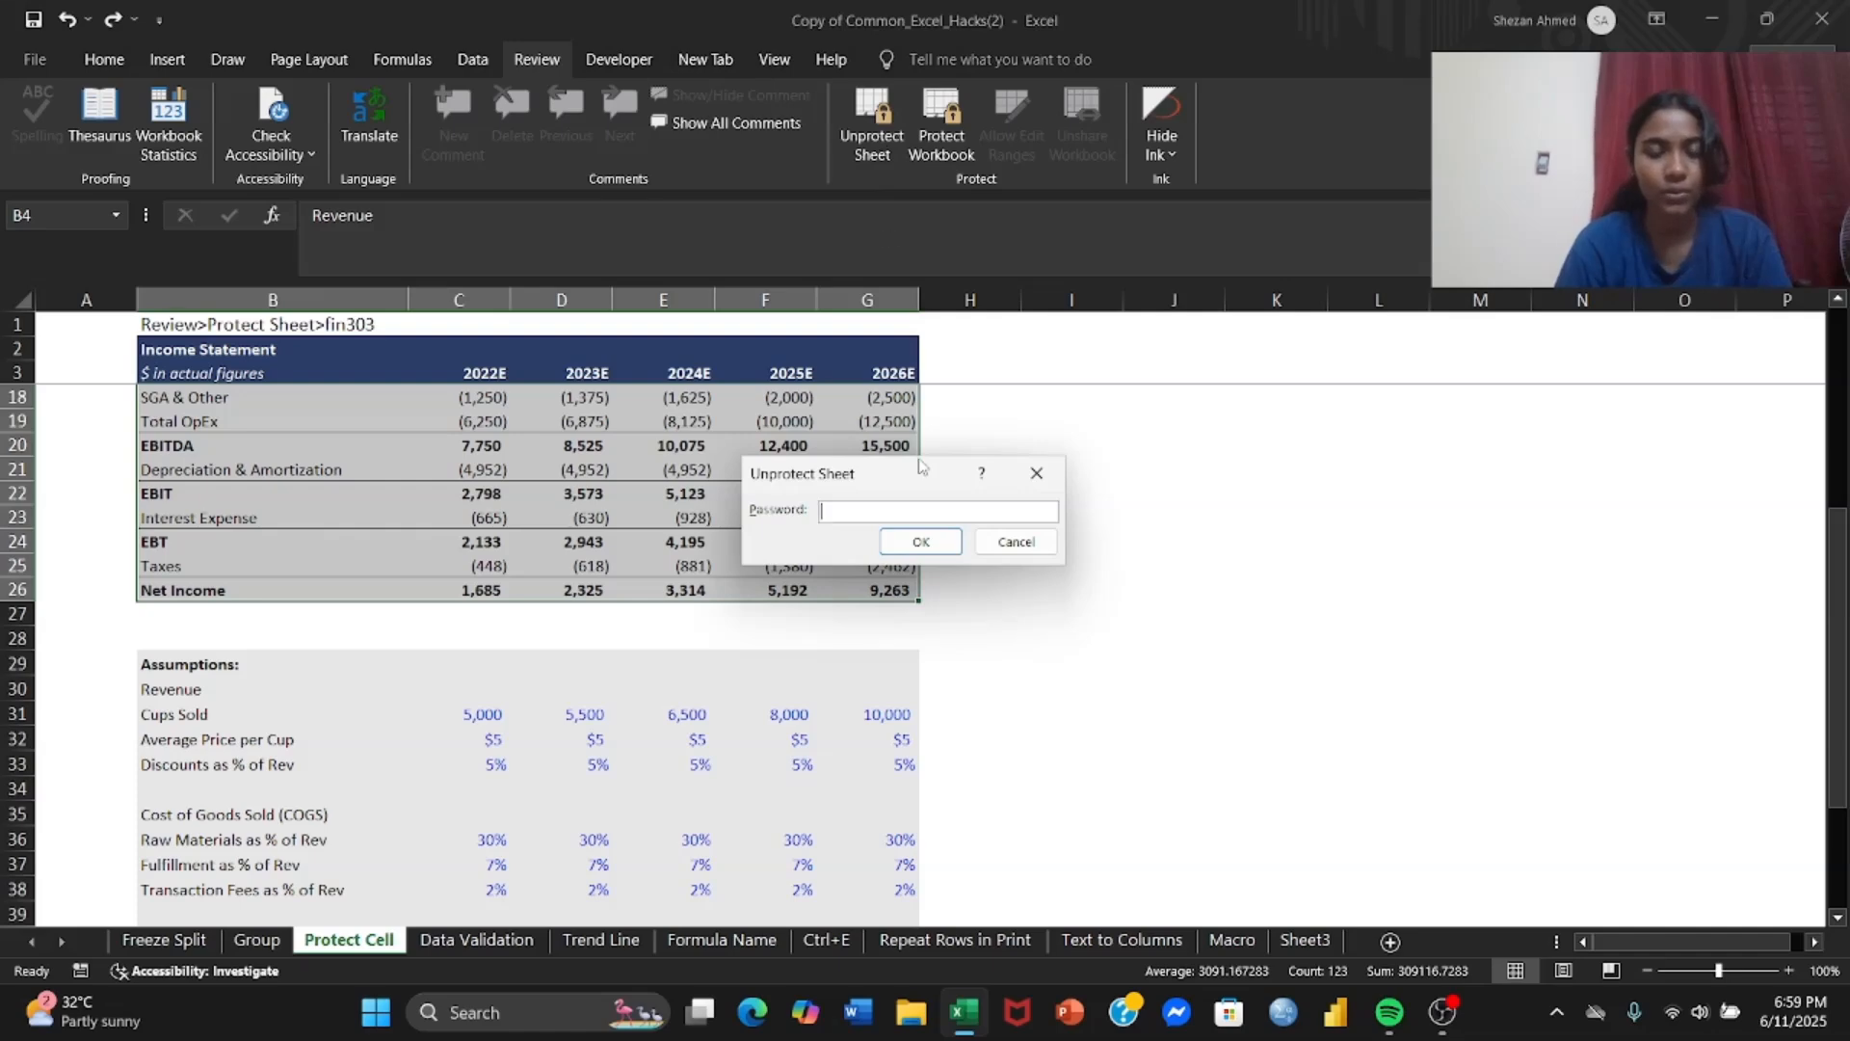
text(f)
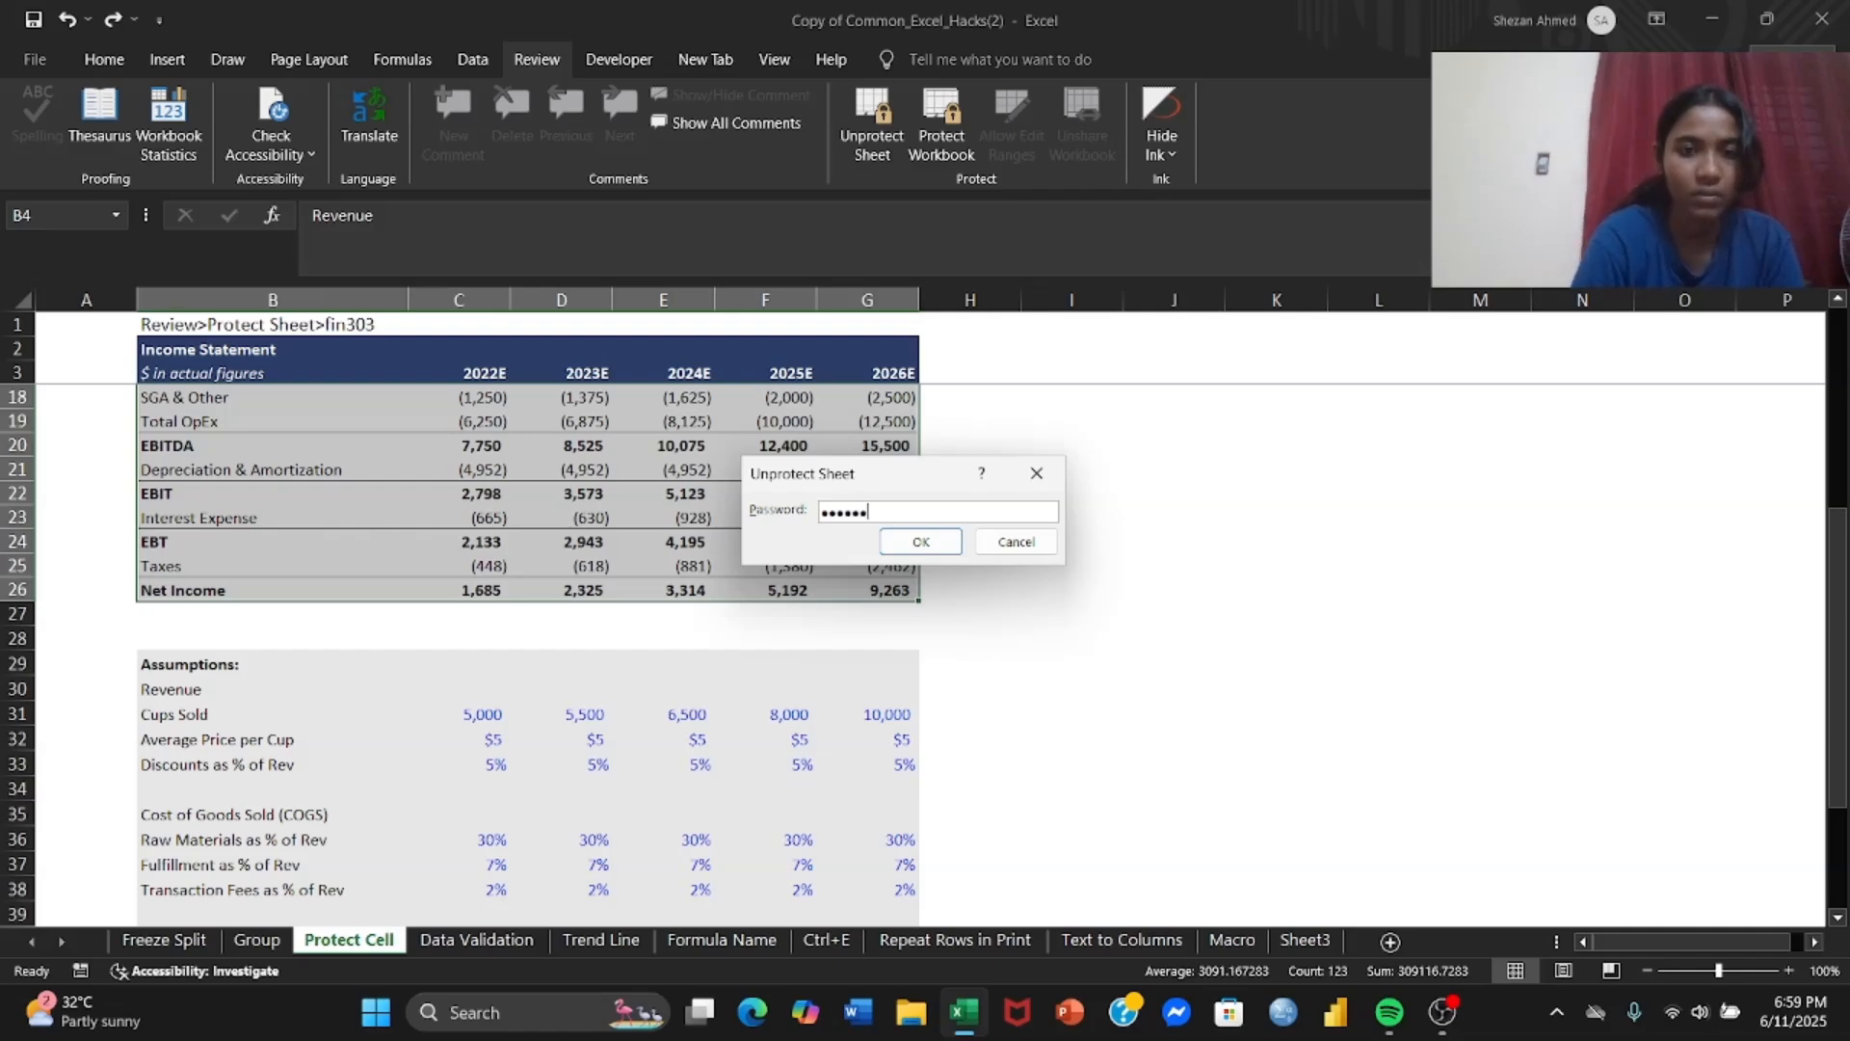
click(896, 544)
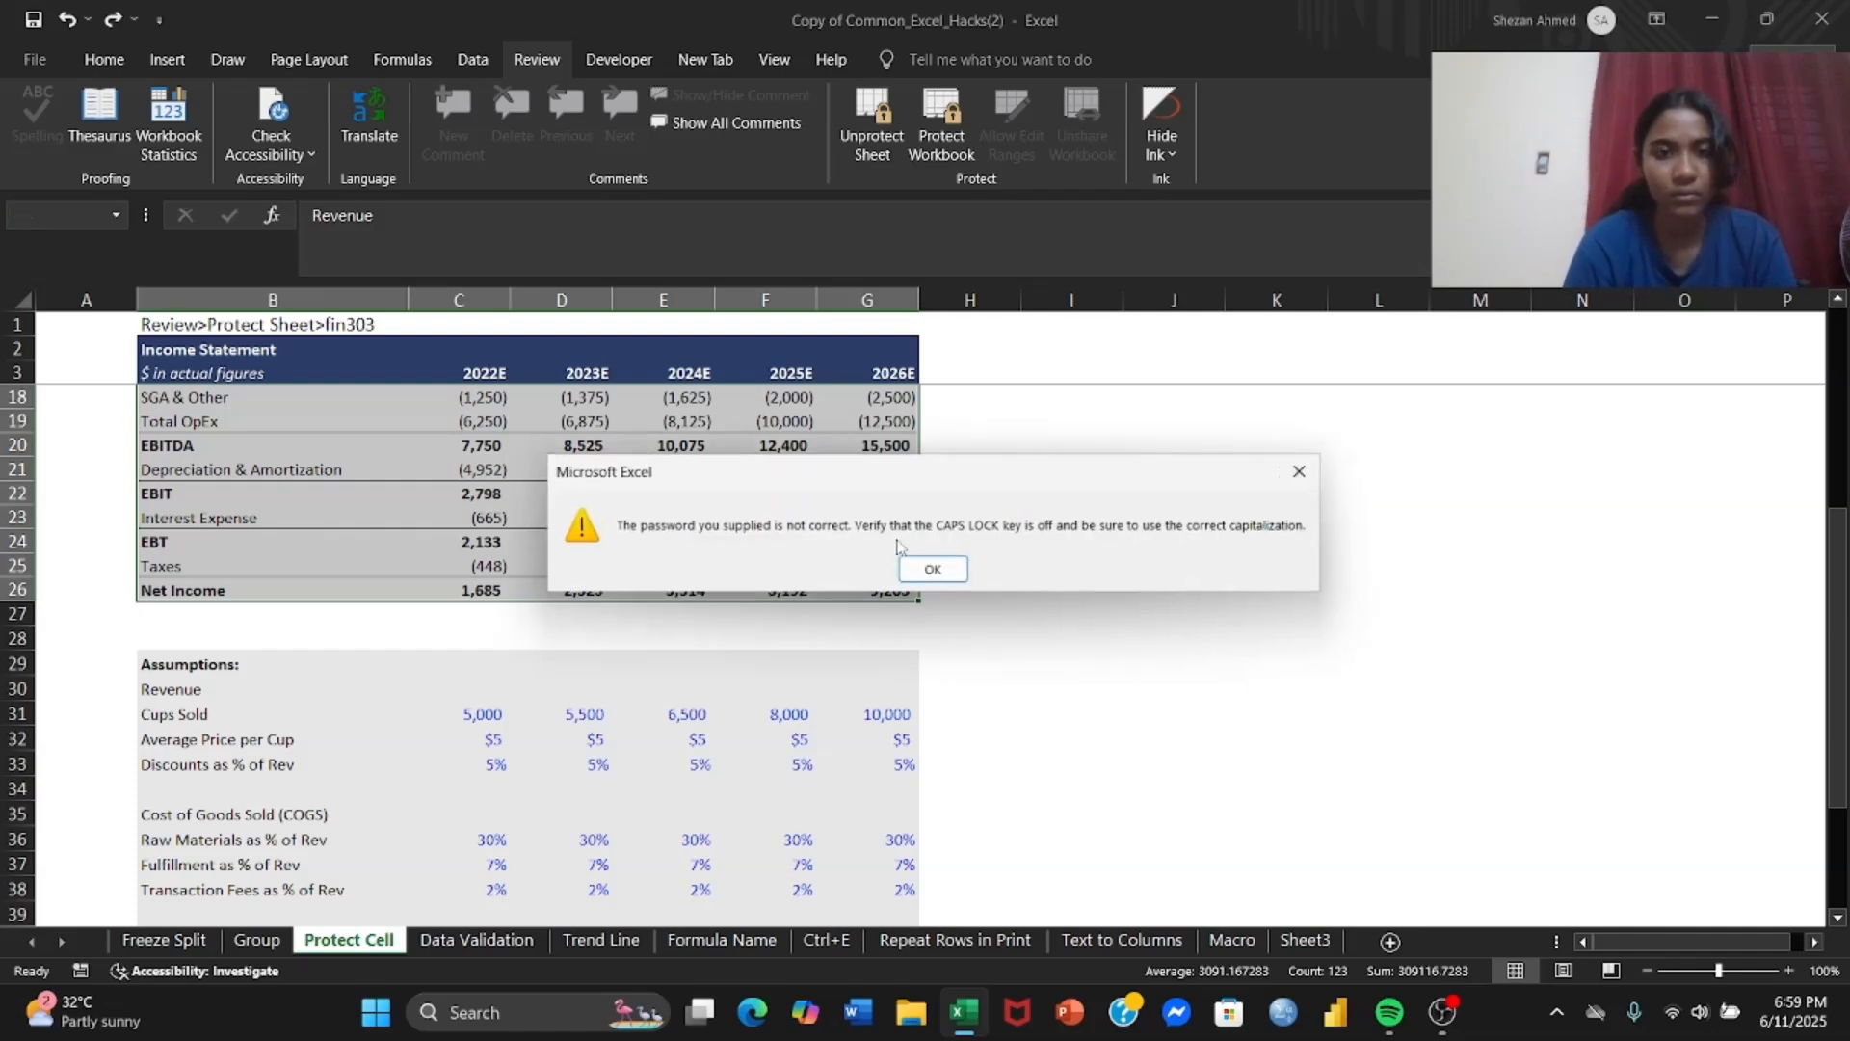
click(922, 568)
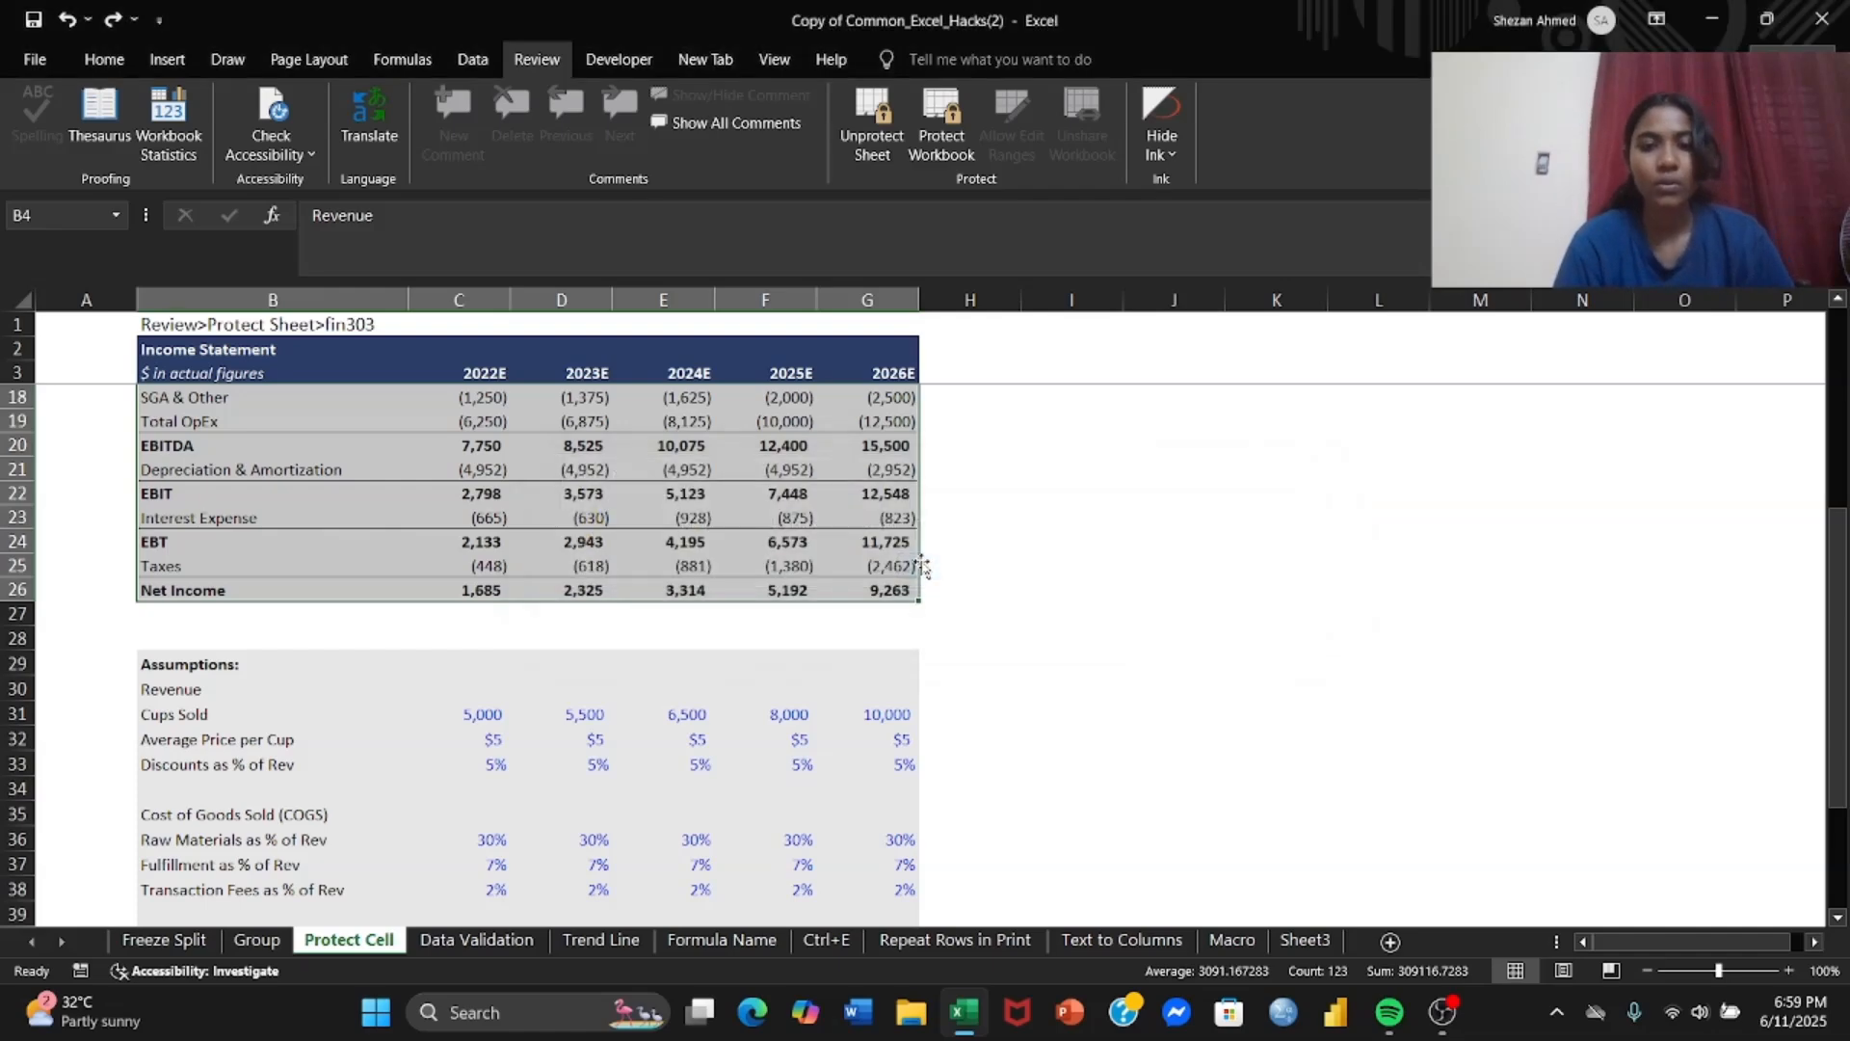
click(1048, 568)
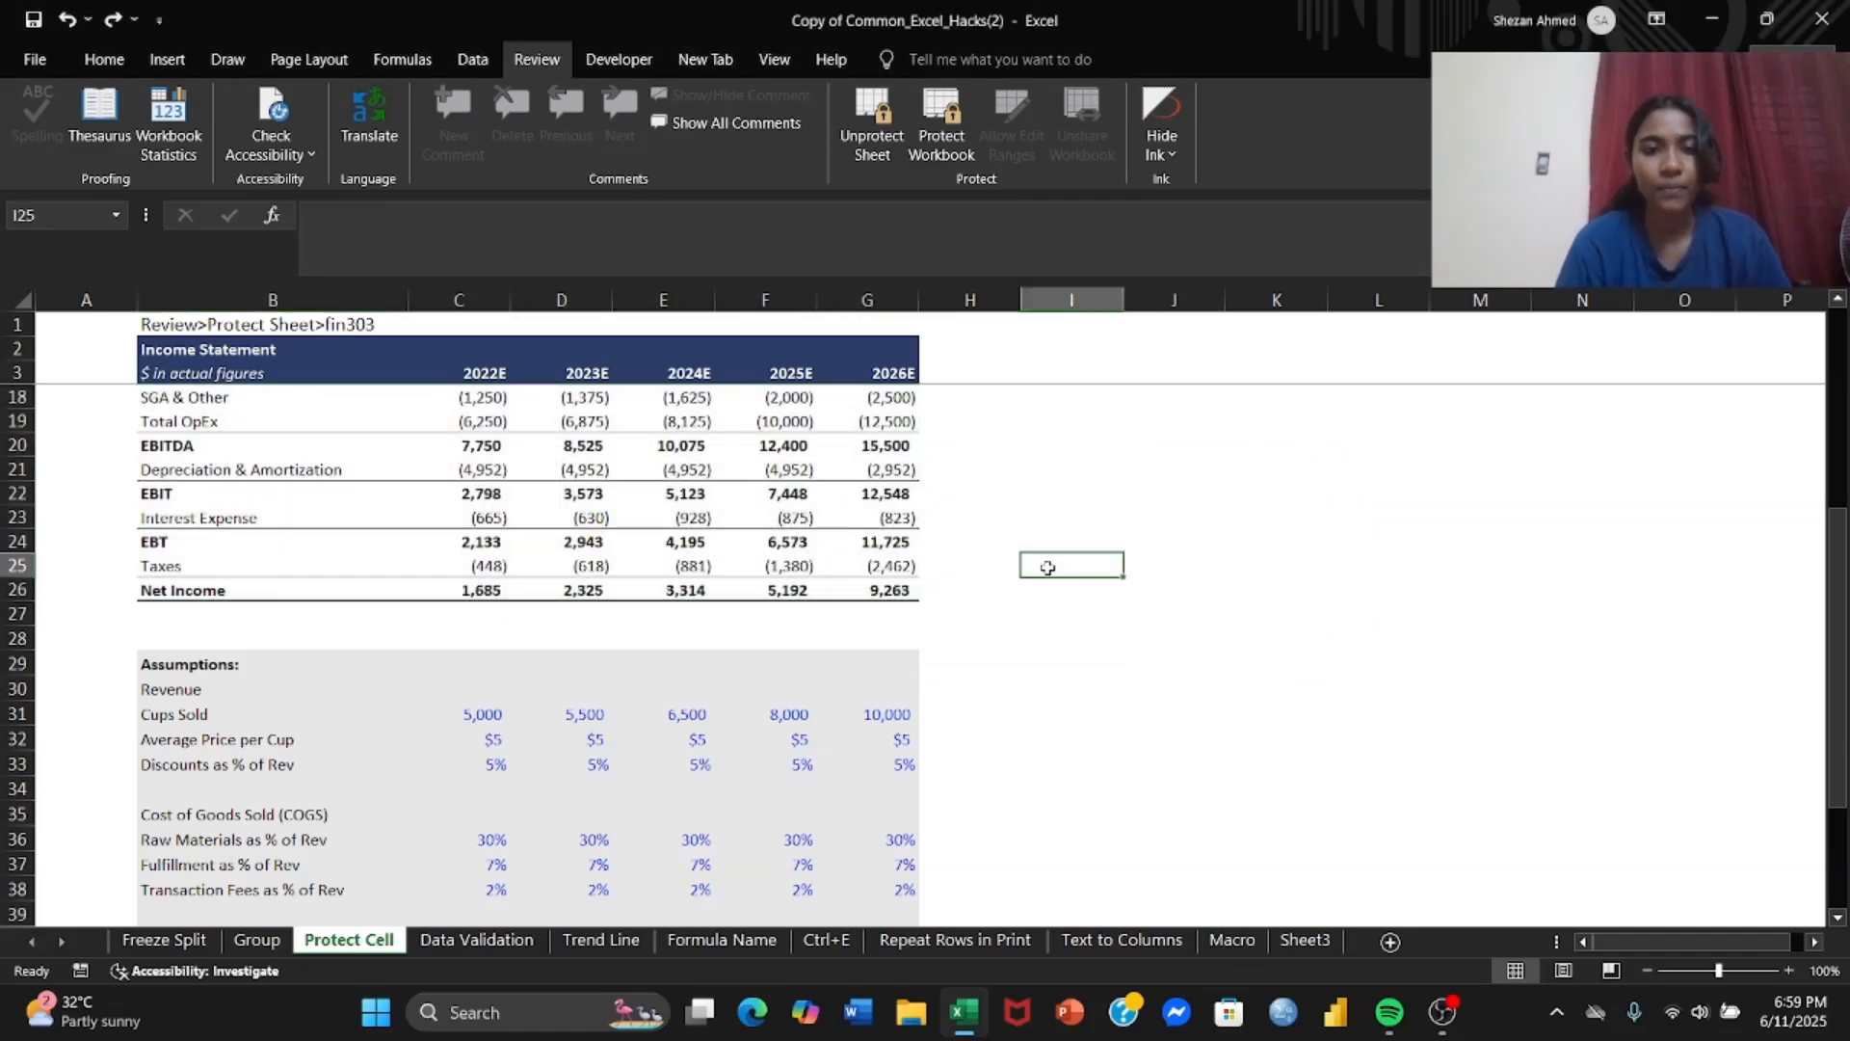
Unprotect the Protect Cell sheet by entering the sheet password
click(887, 143)
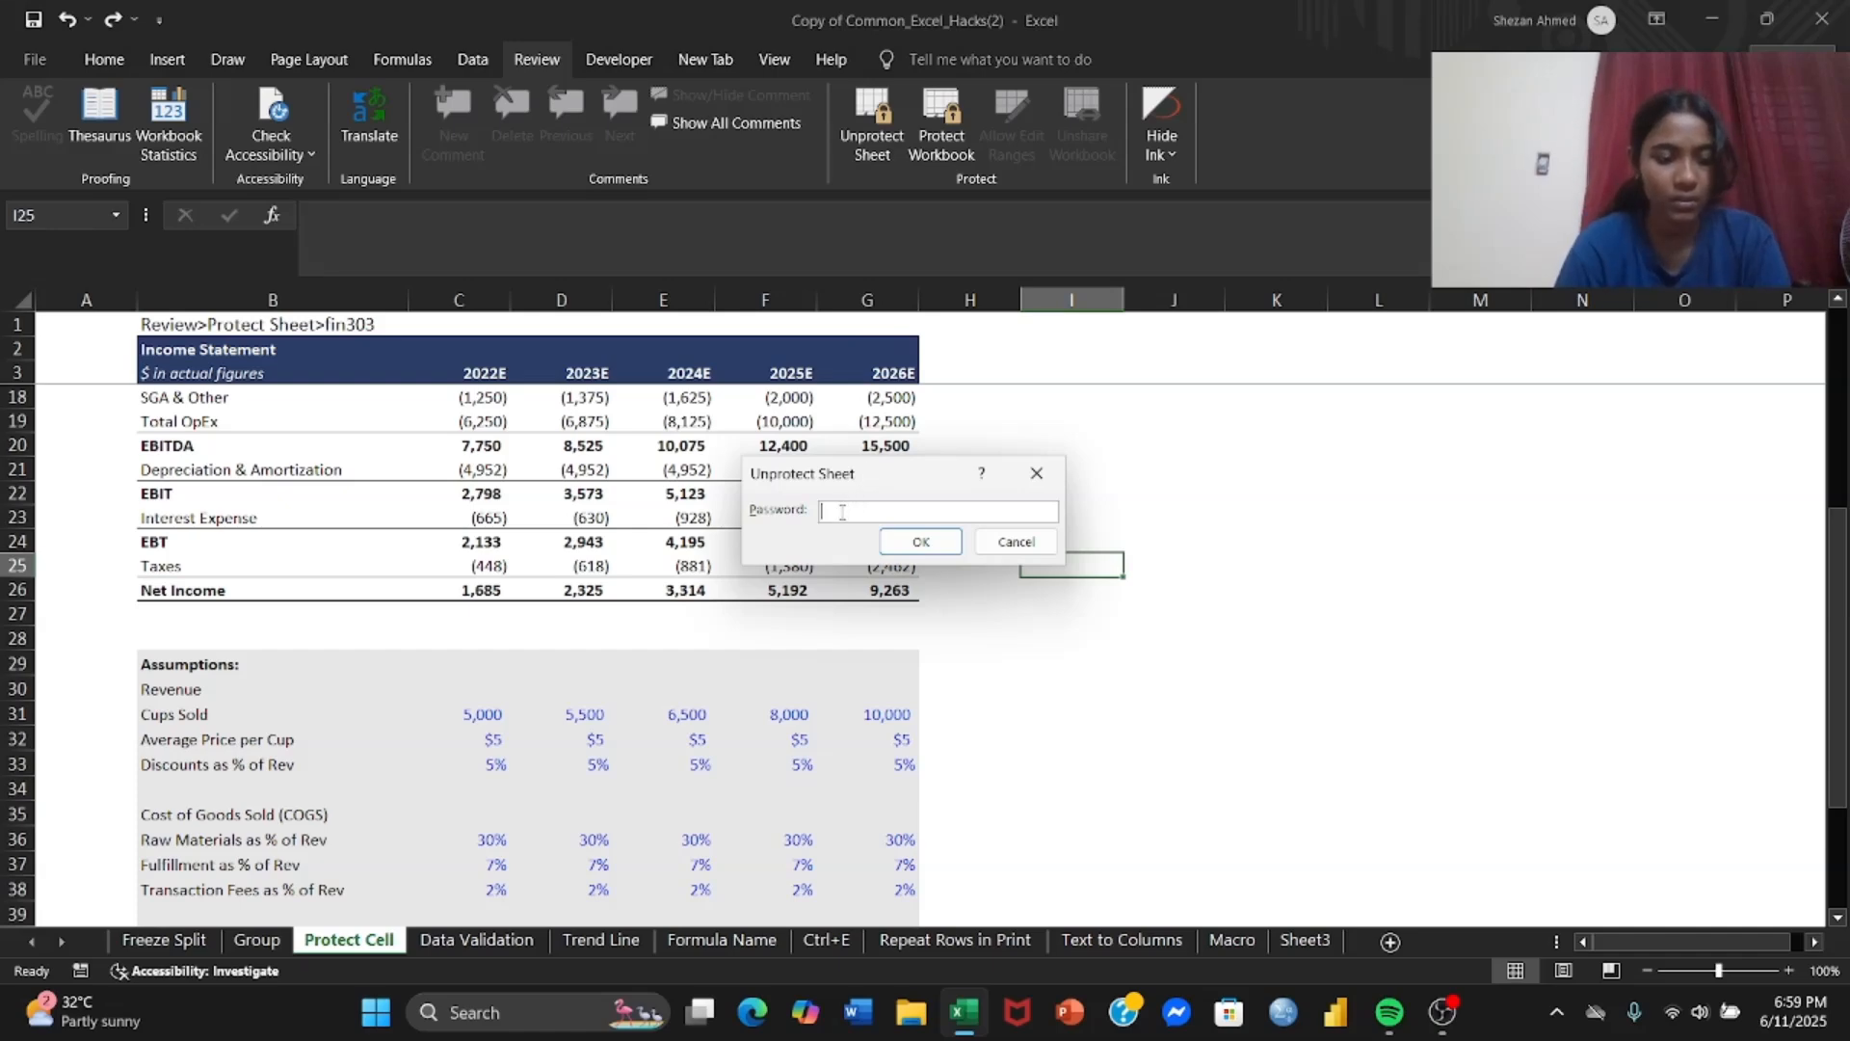
text(f)
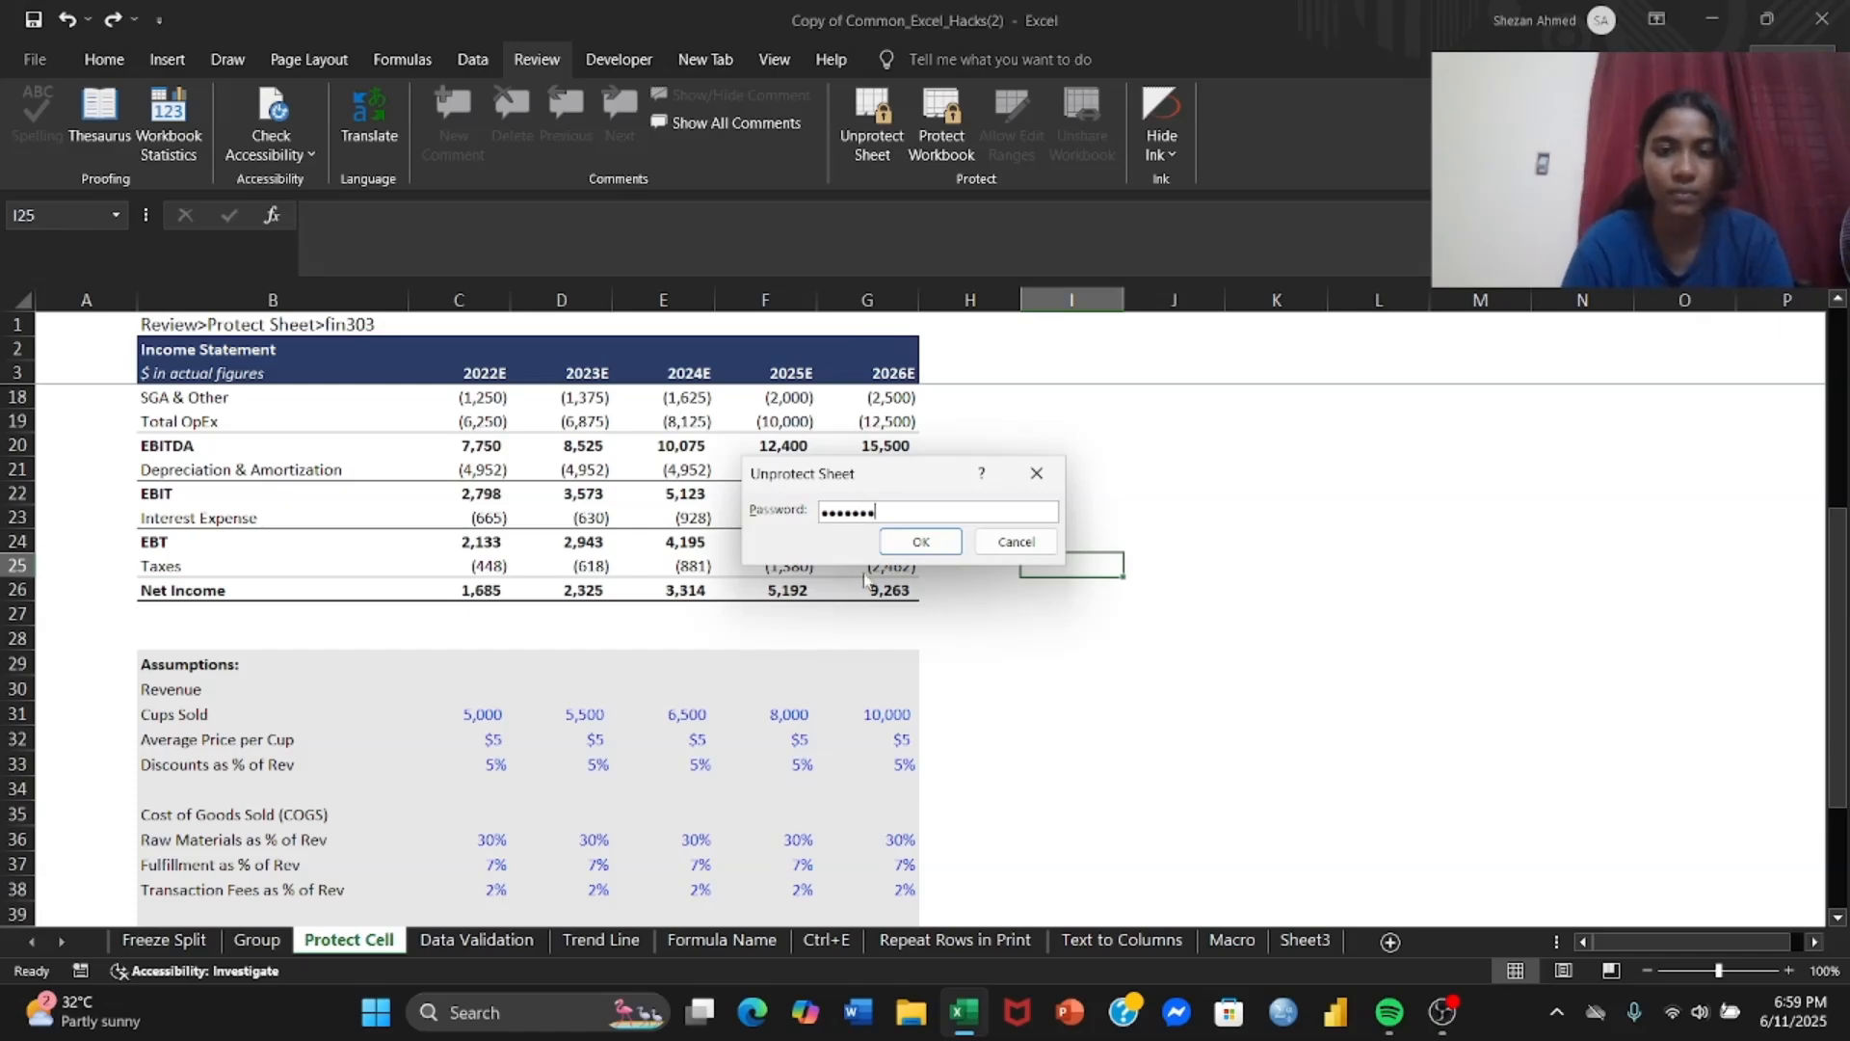
click(910, 542)
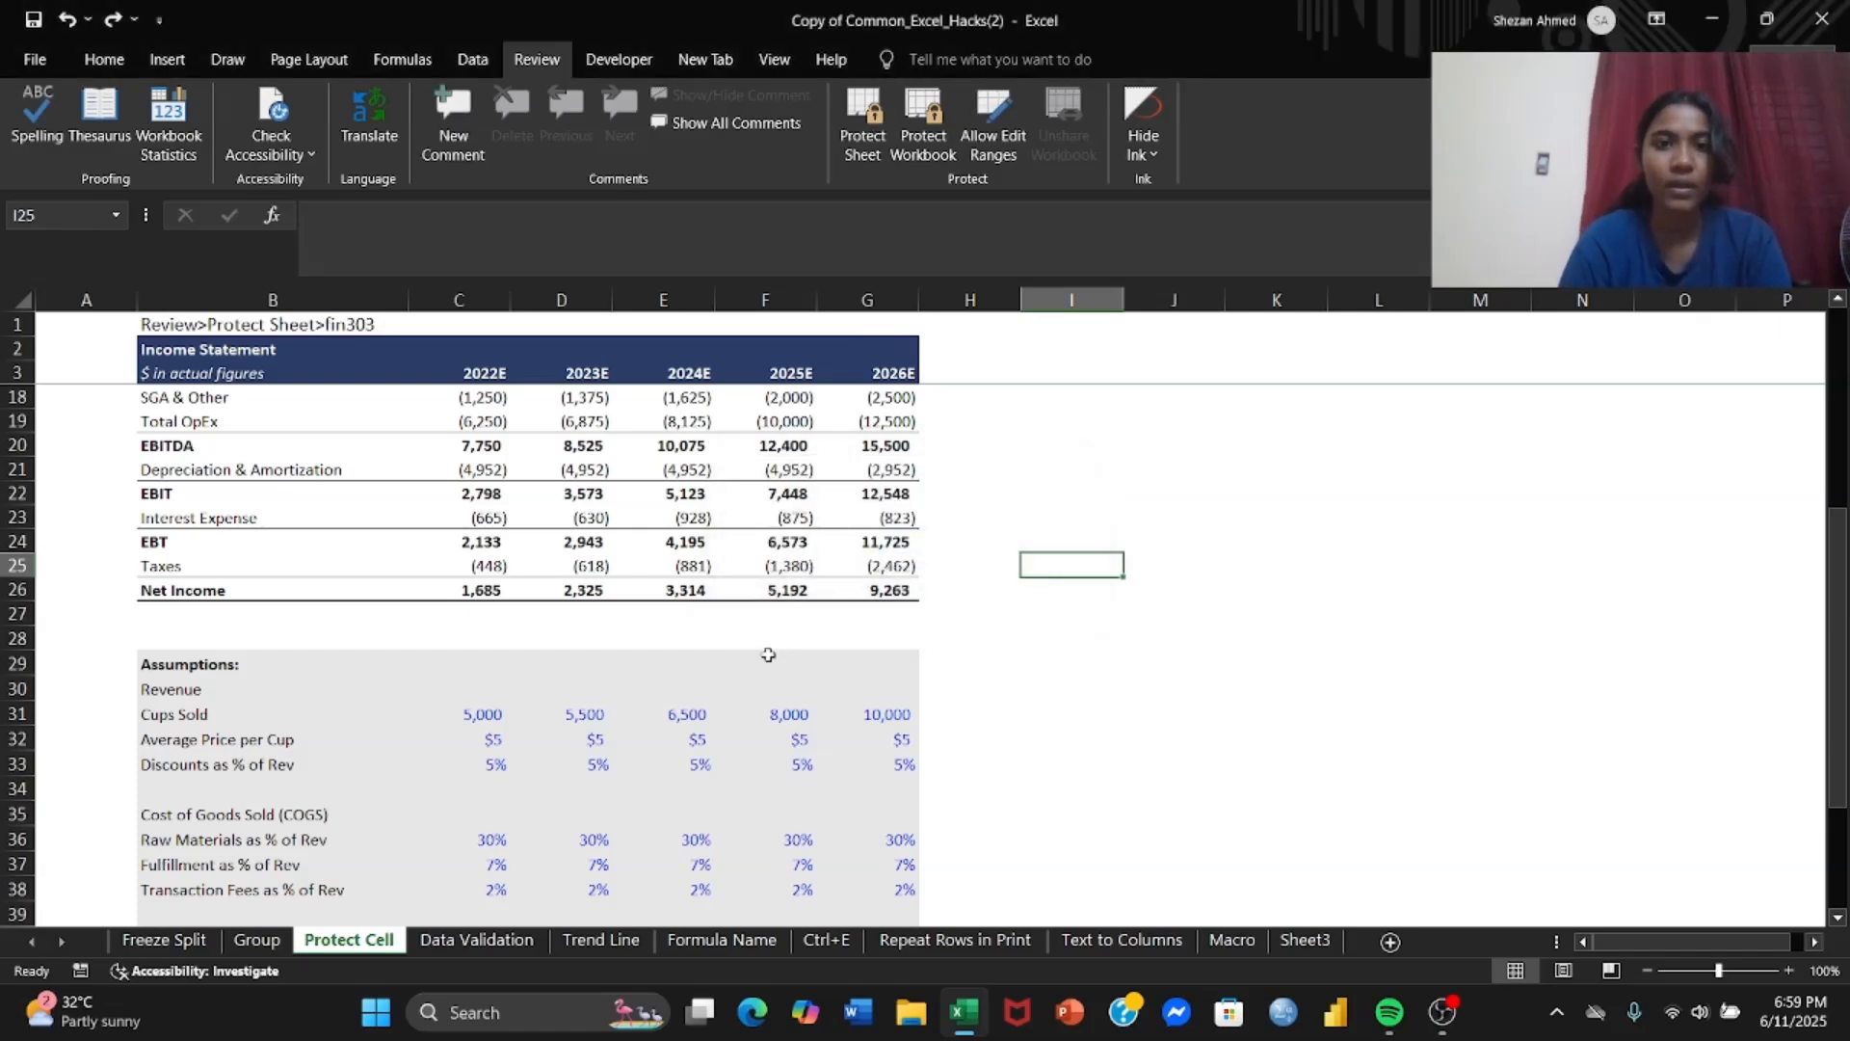
scroll(768, 655, up, 6)
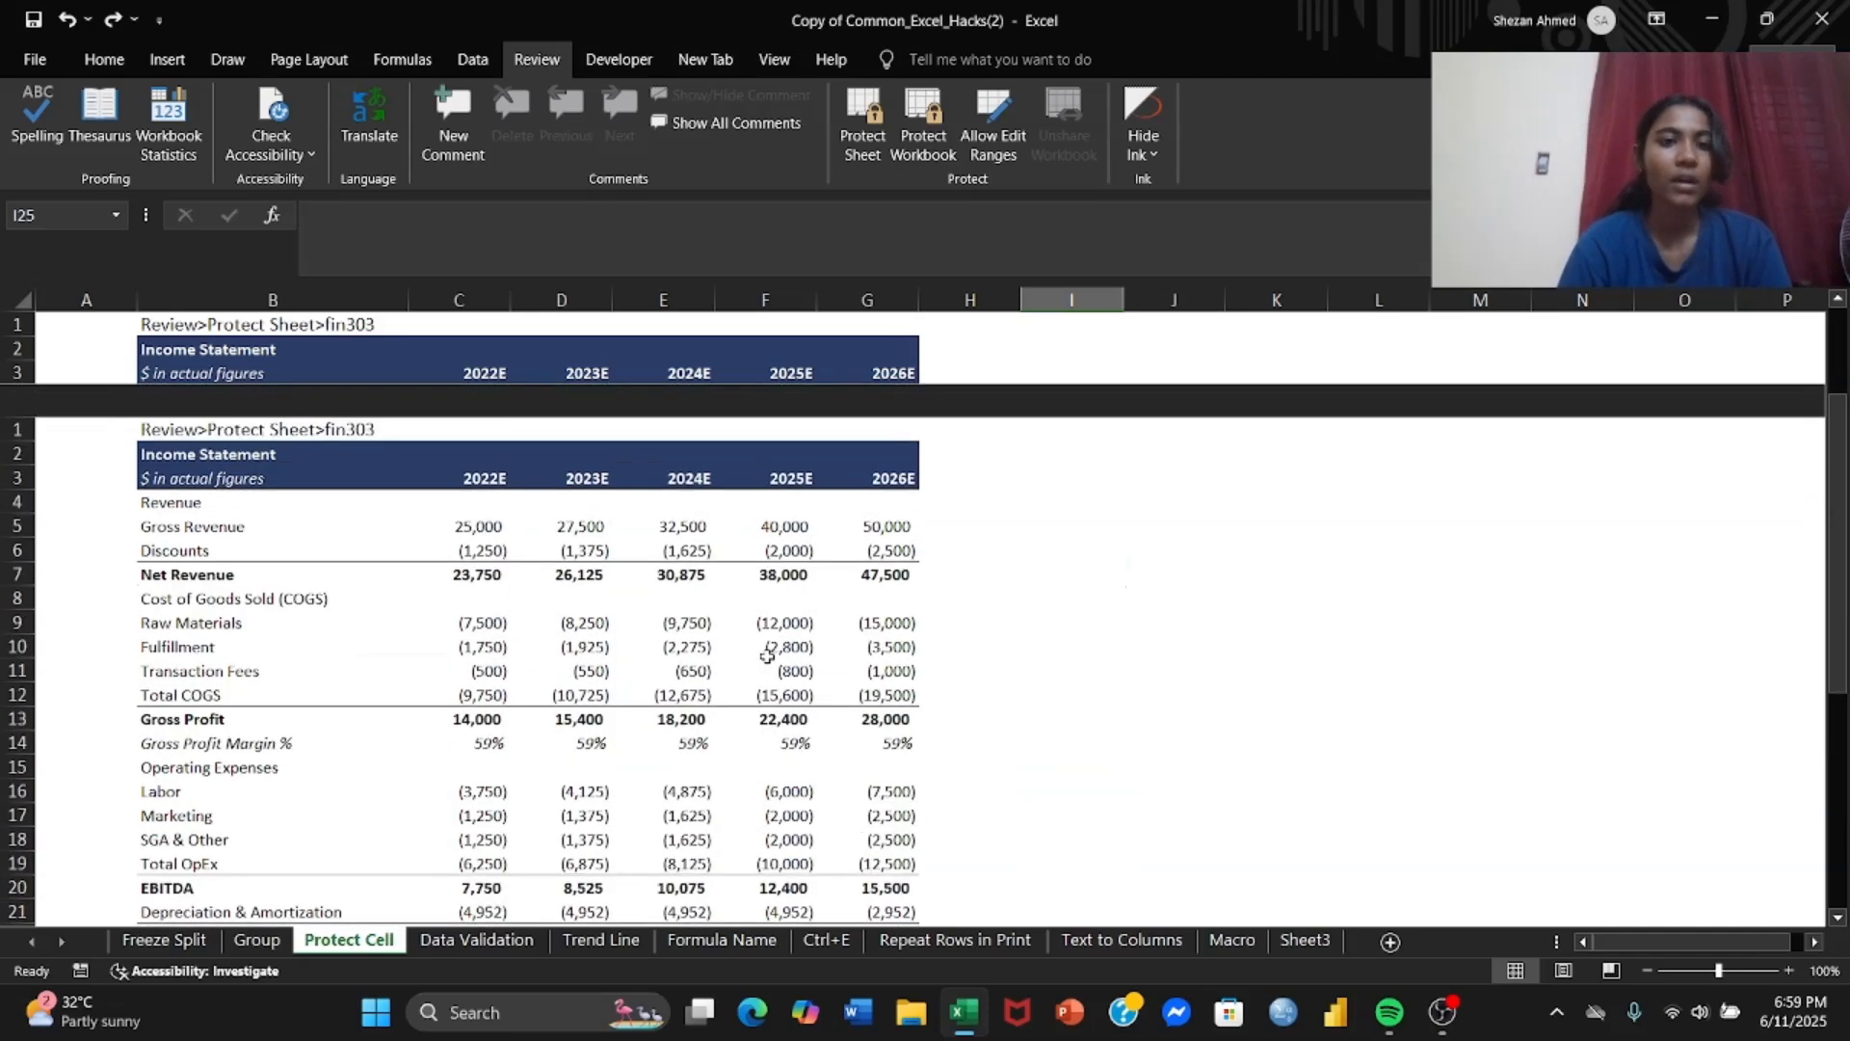
click(201, 396)
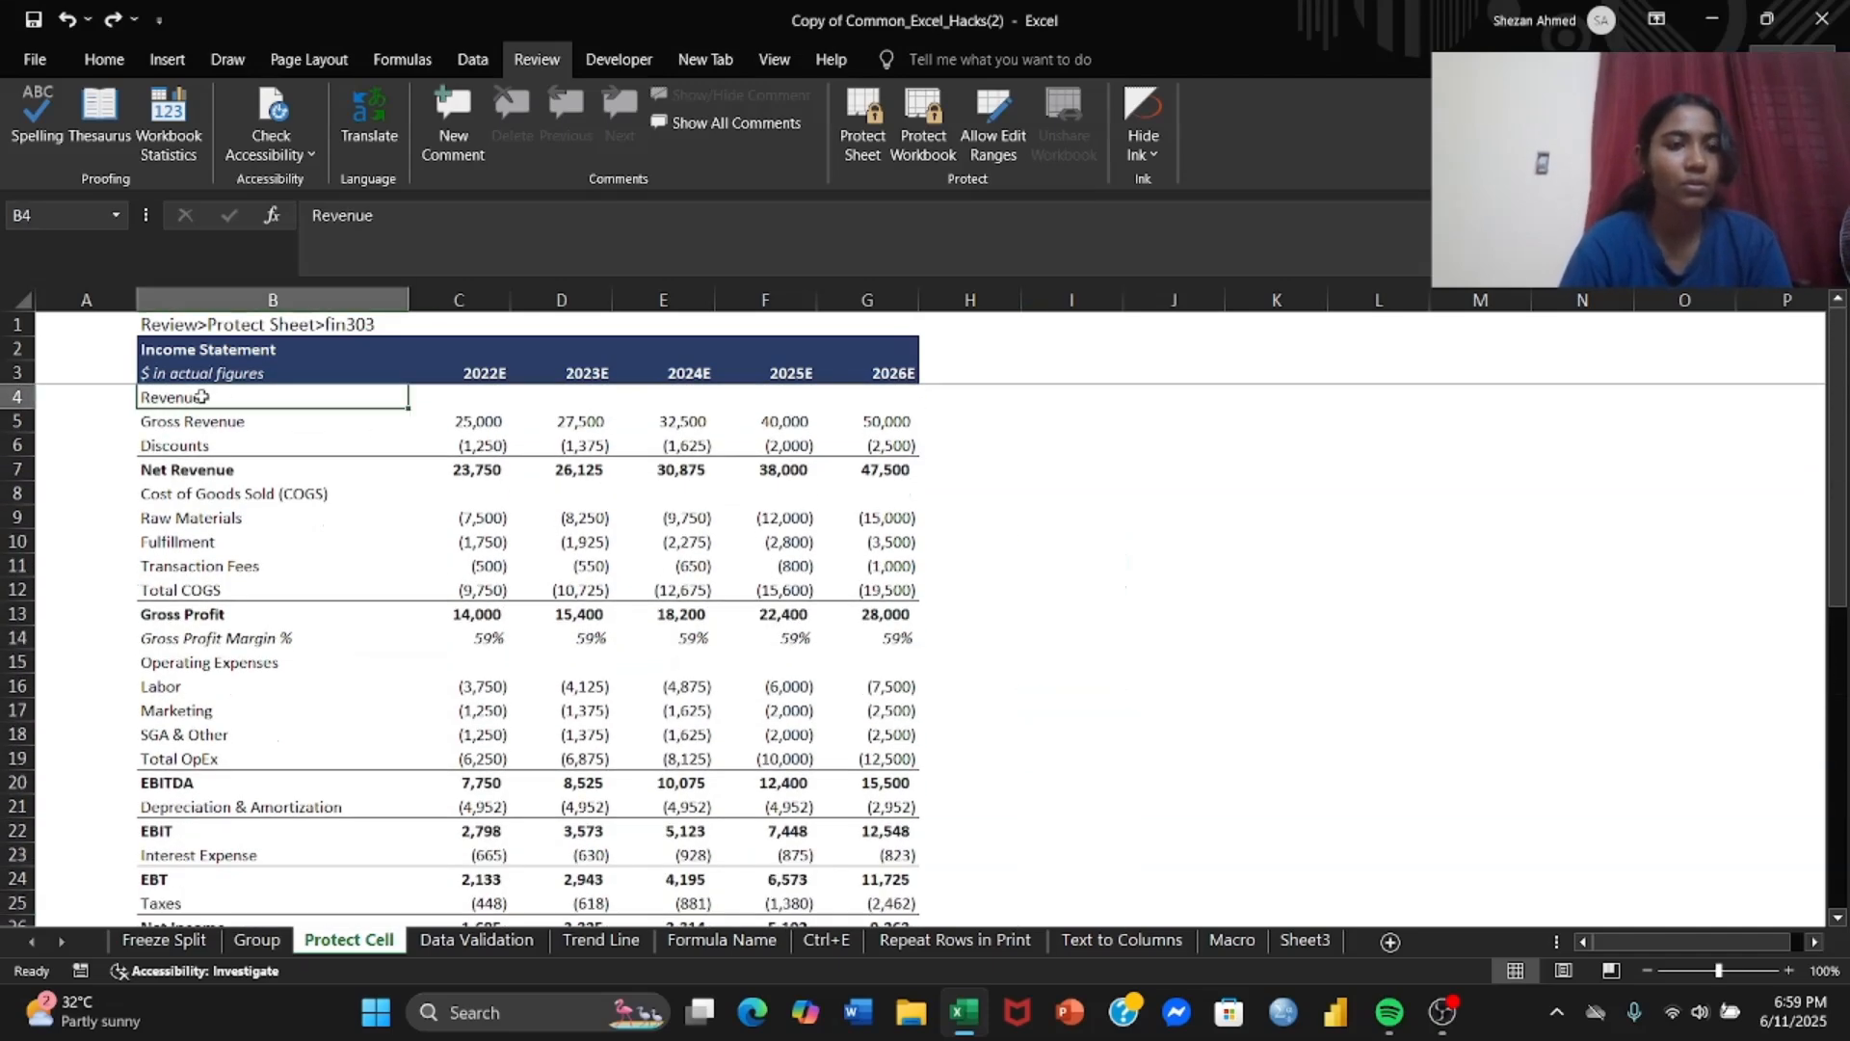
scroll(723, 692, down, 2)
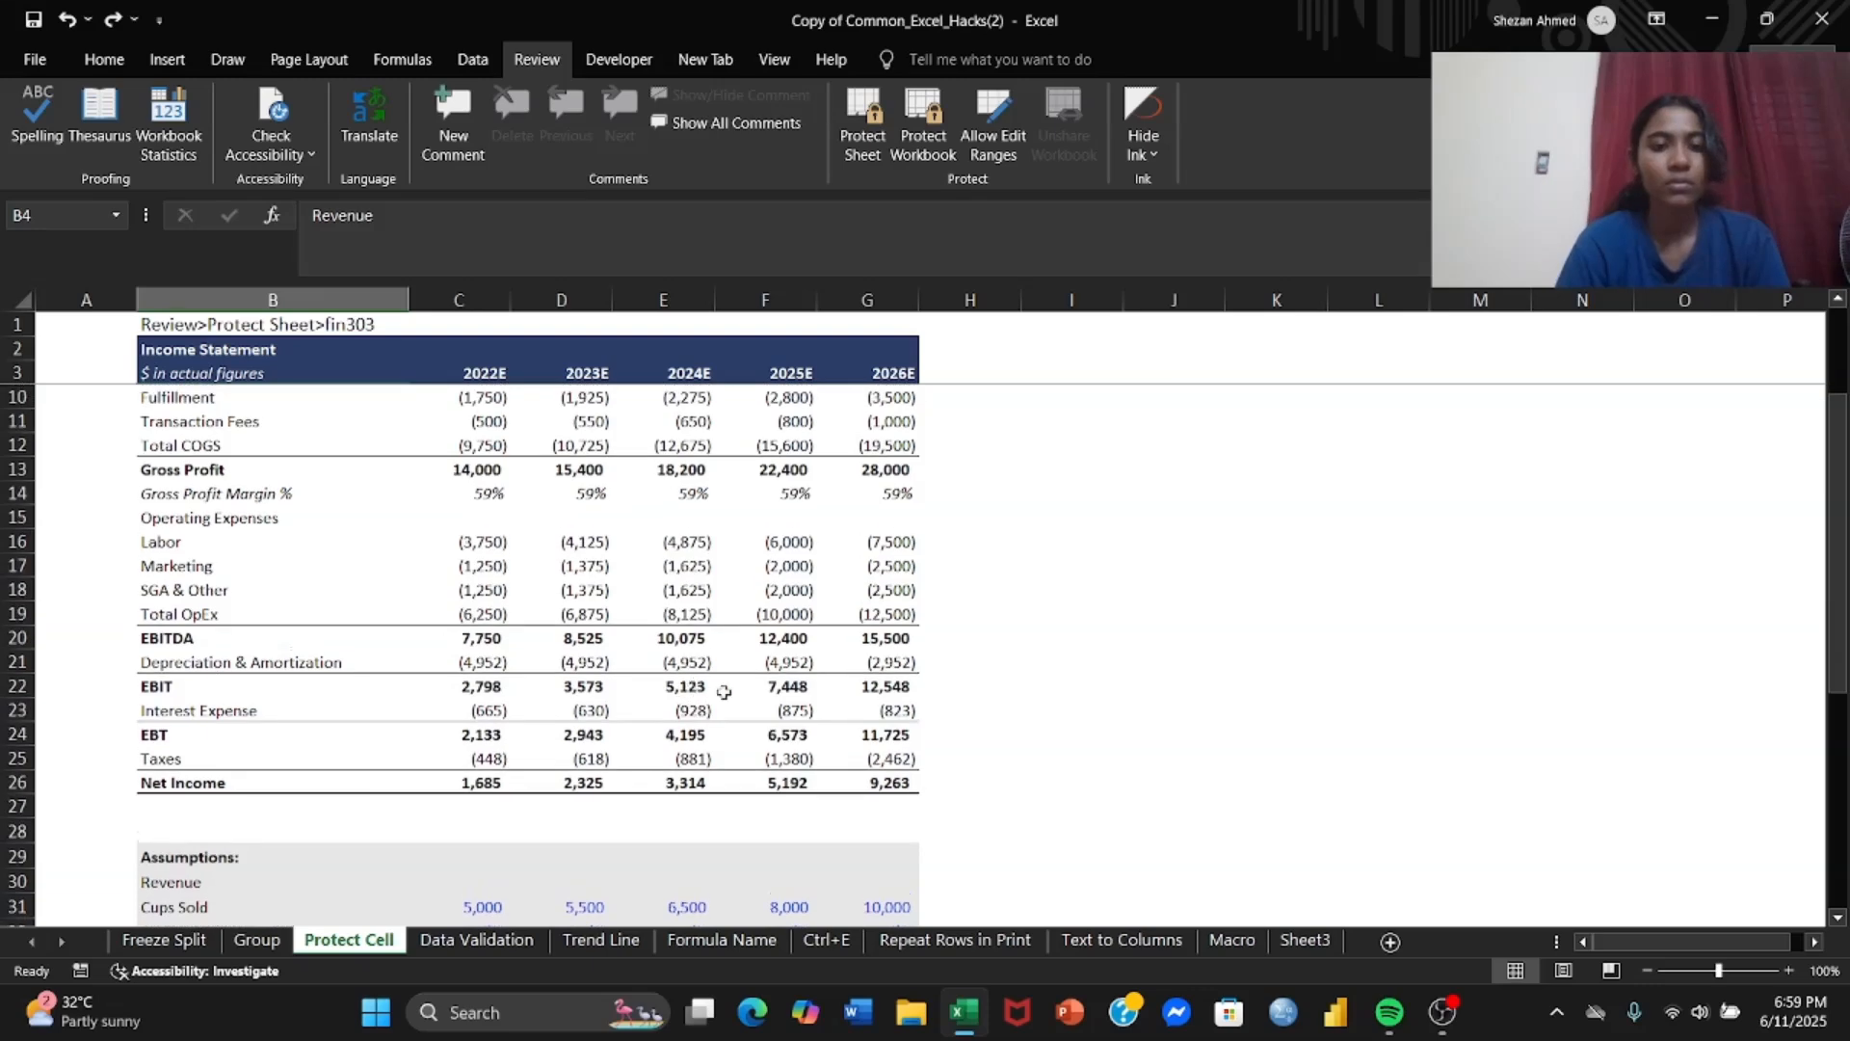
click(1444, 1012)
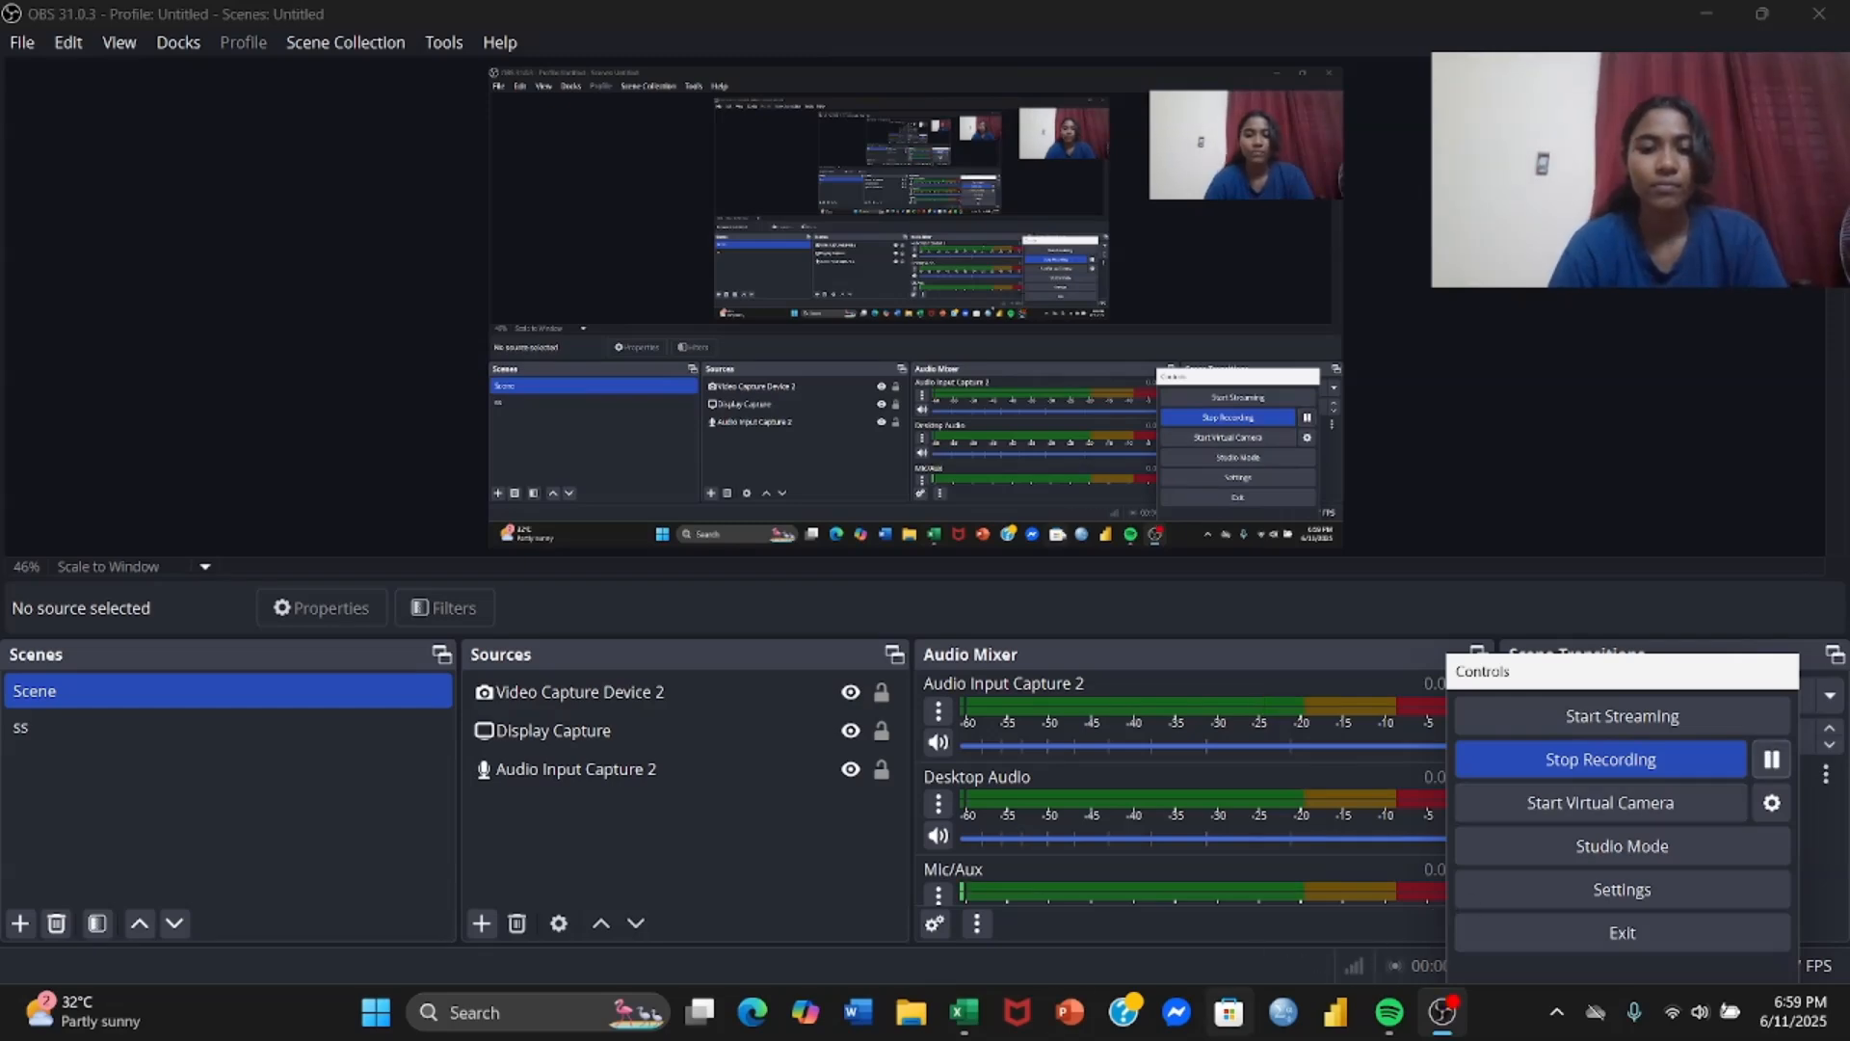
click(961, 1012)
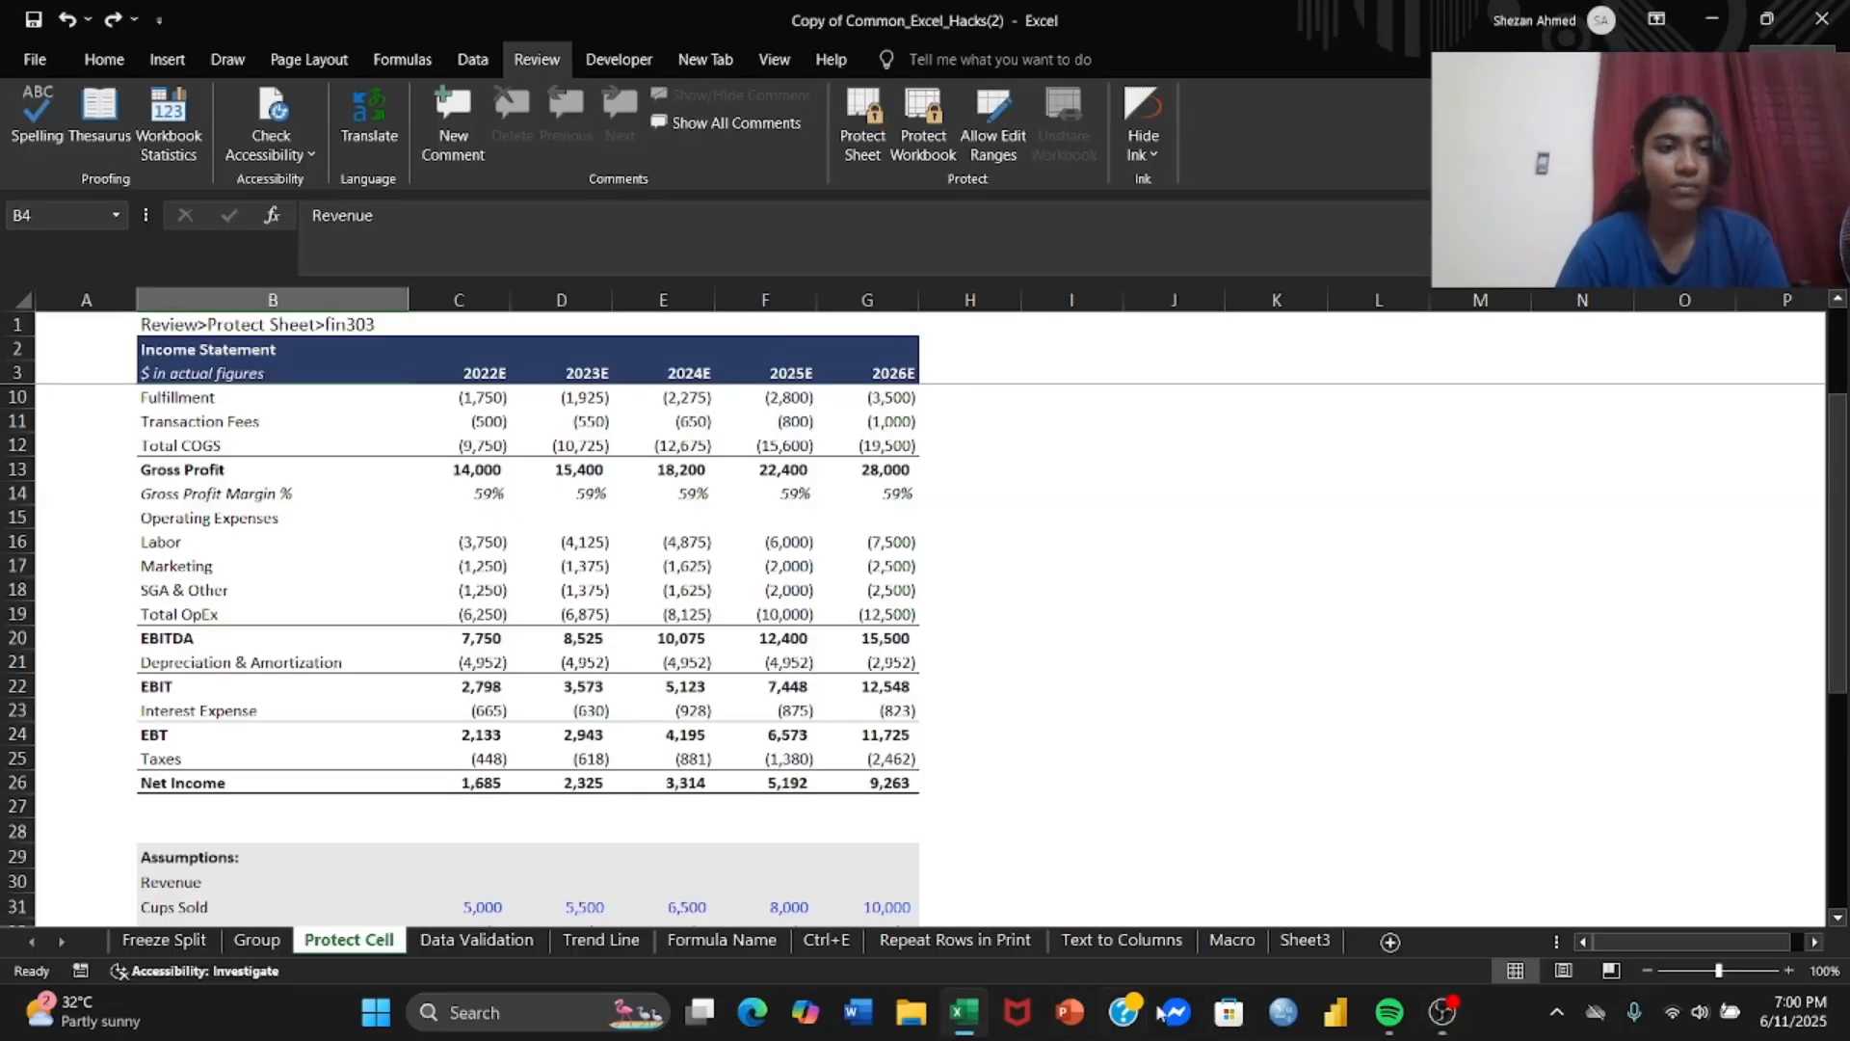
Select B10:G26 of the income statement and protect the sheet, entering and re-entering the sheet password with the default permissions
click(193, 403)
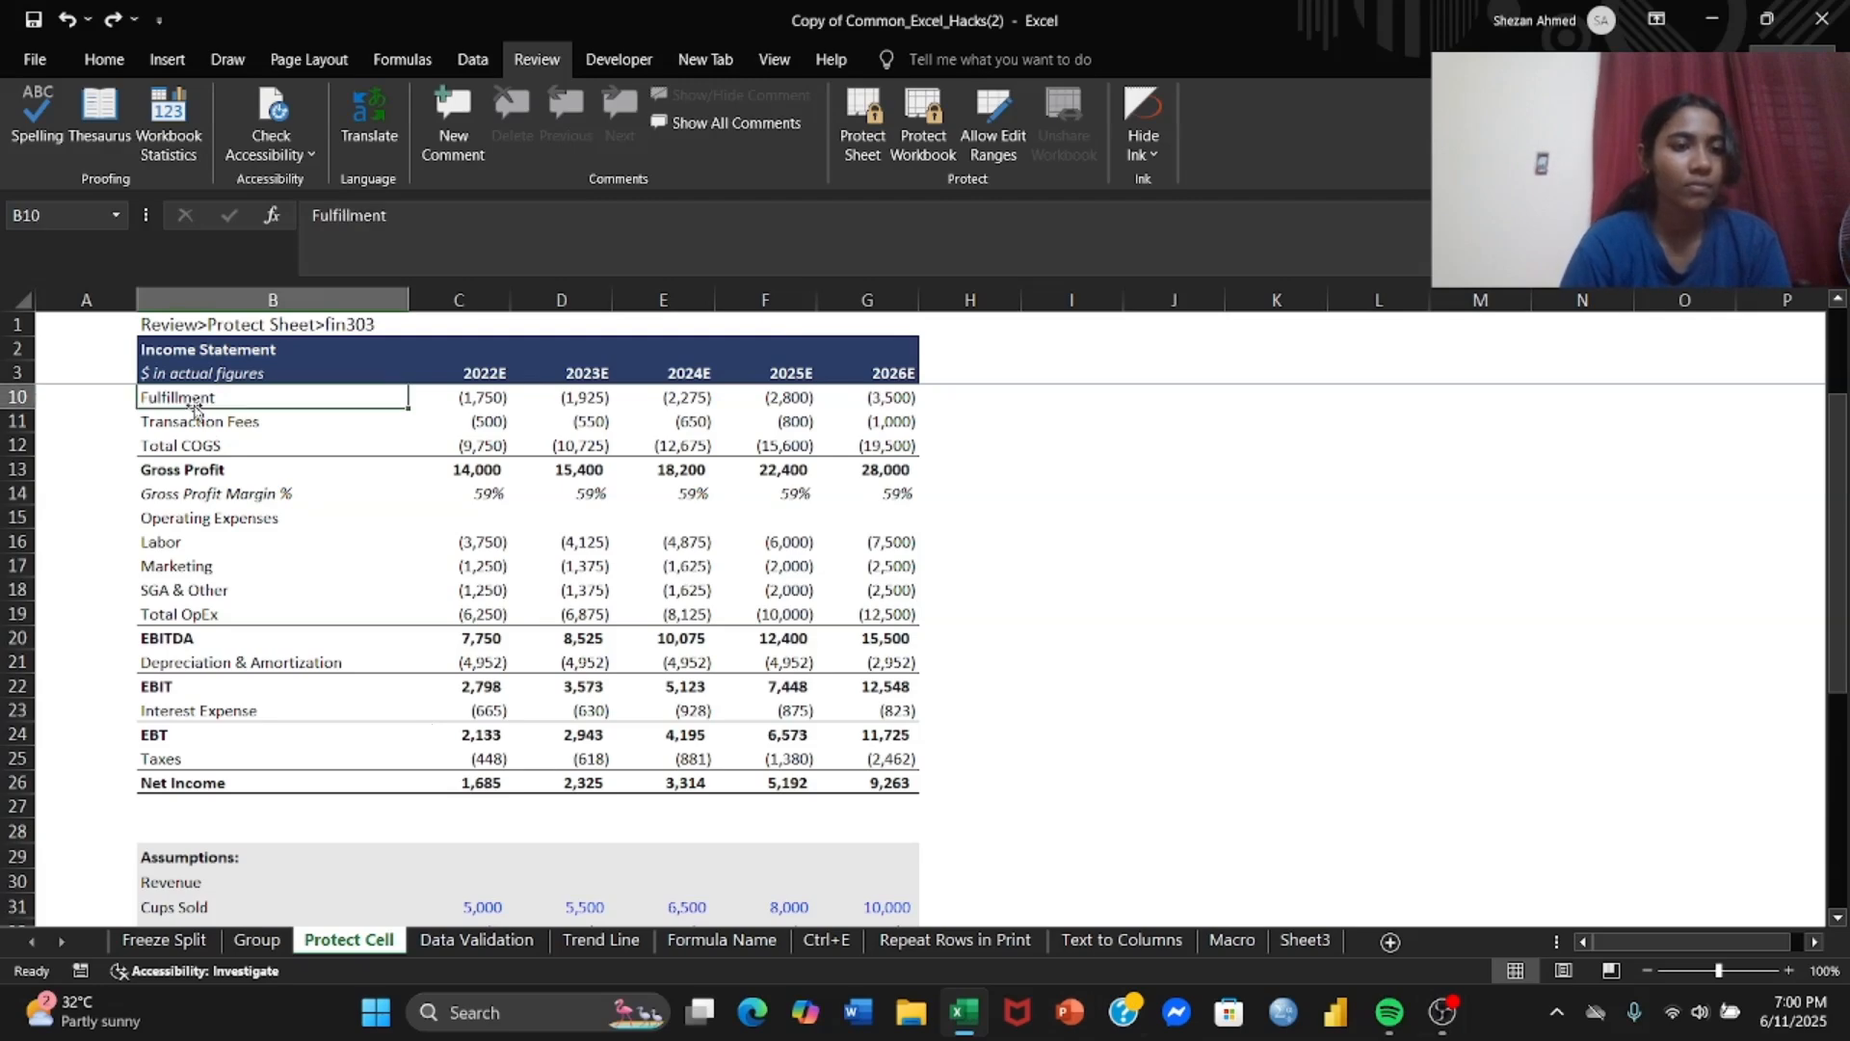
shift+click(870, 785)
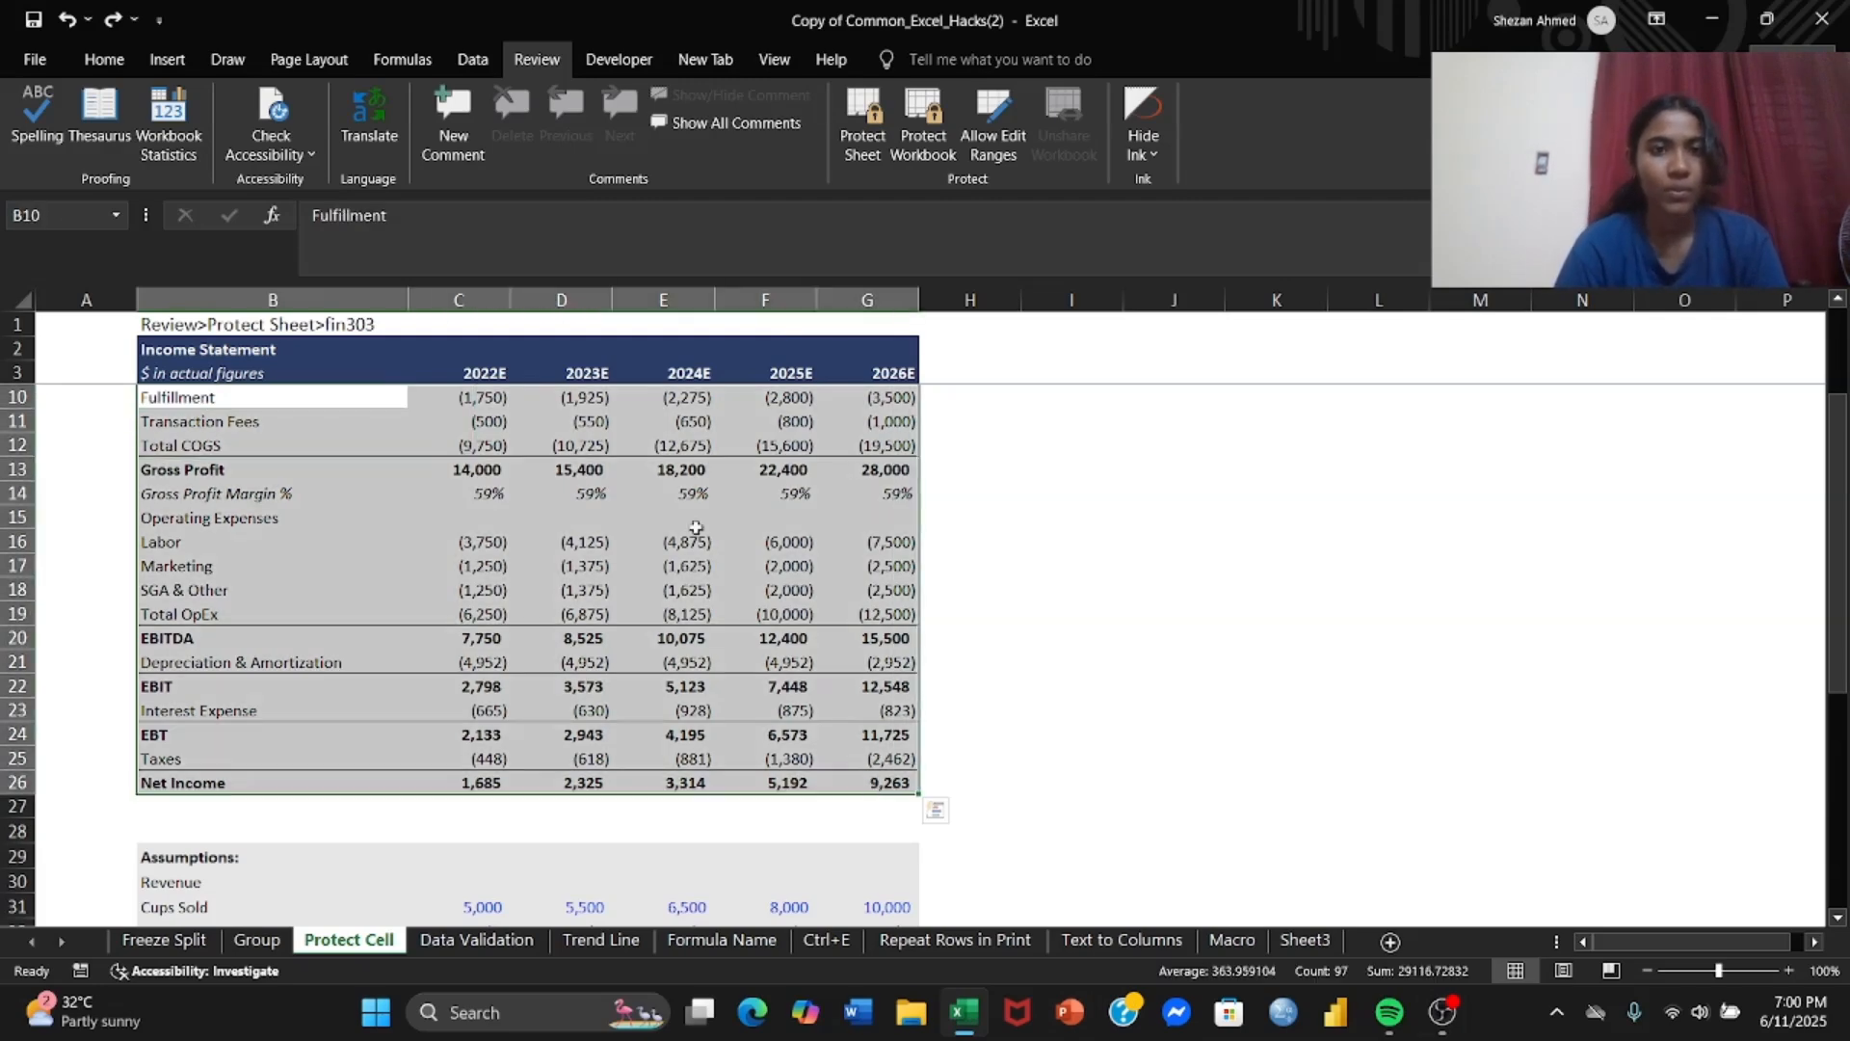
click(865, 137)
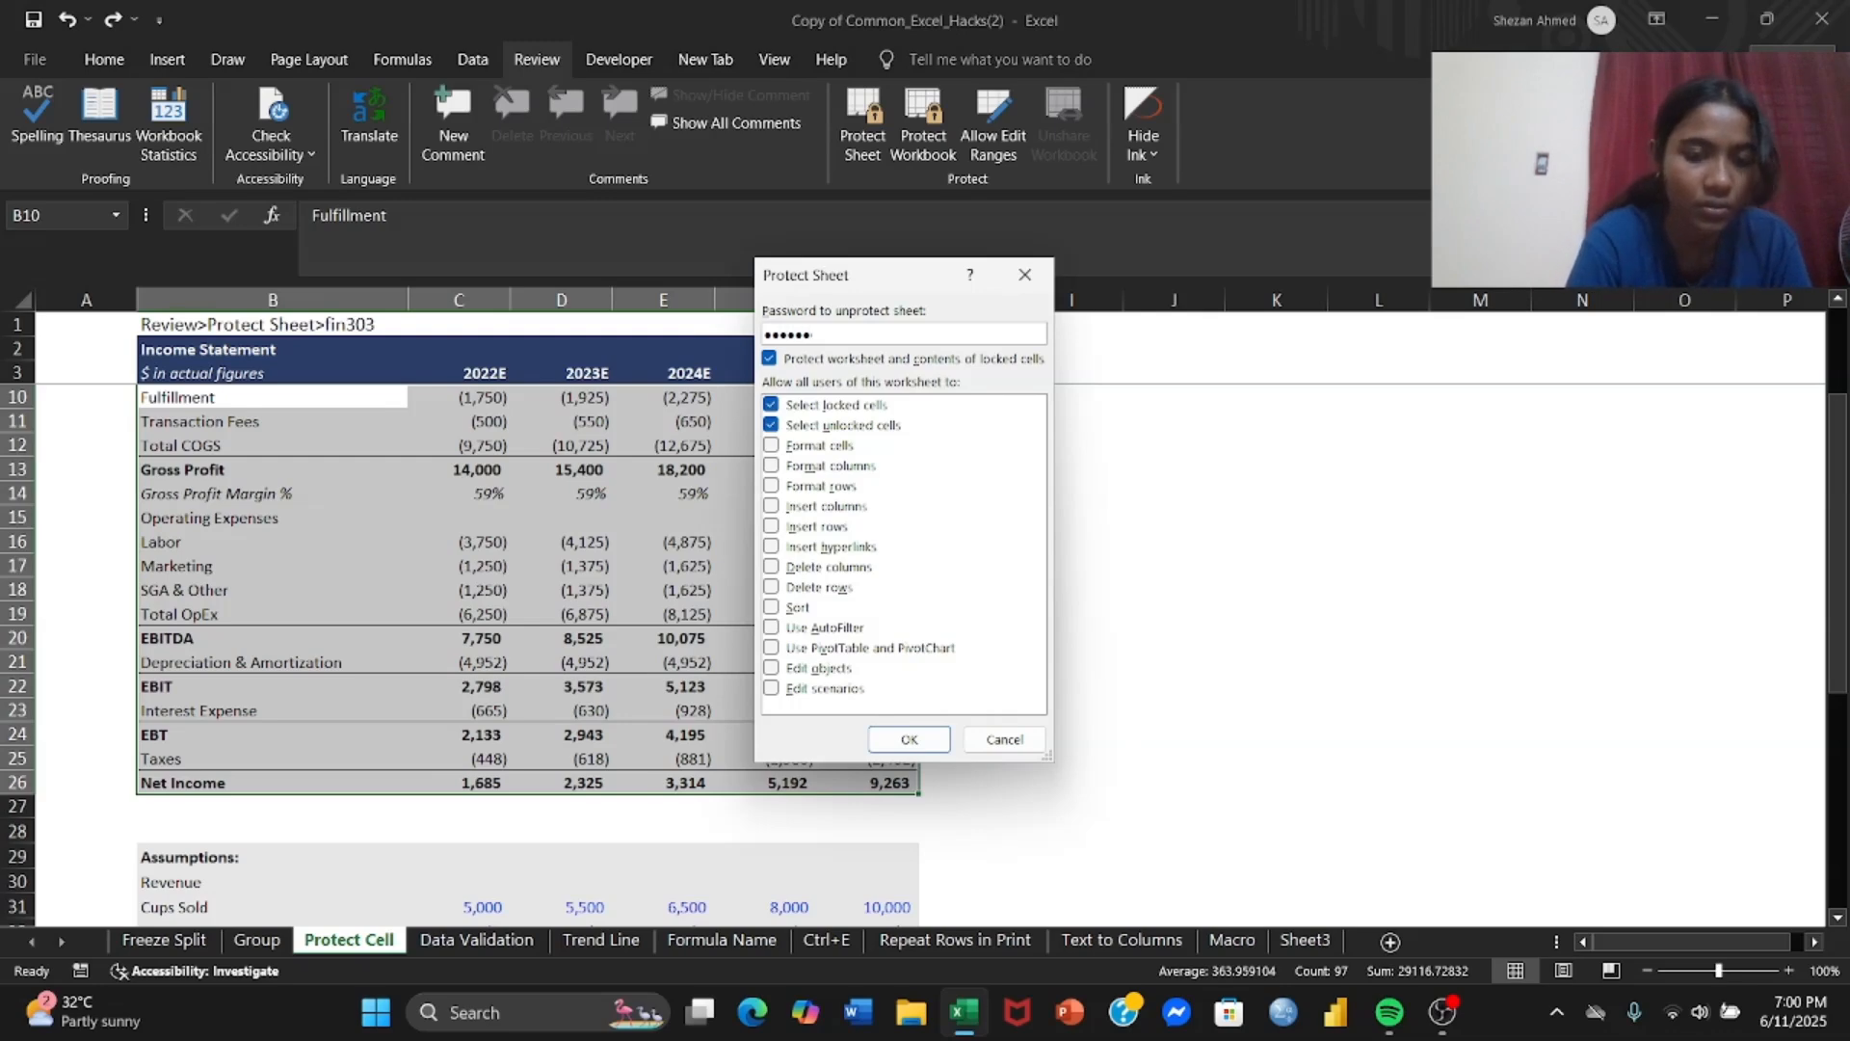
text(3)
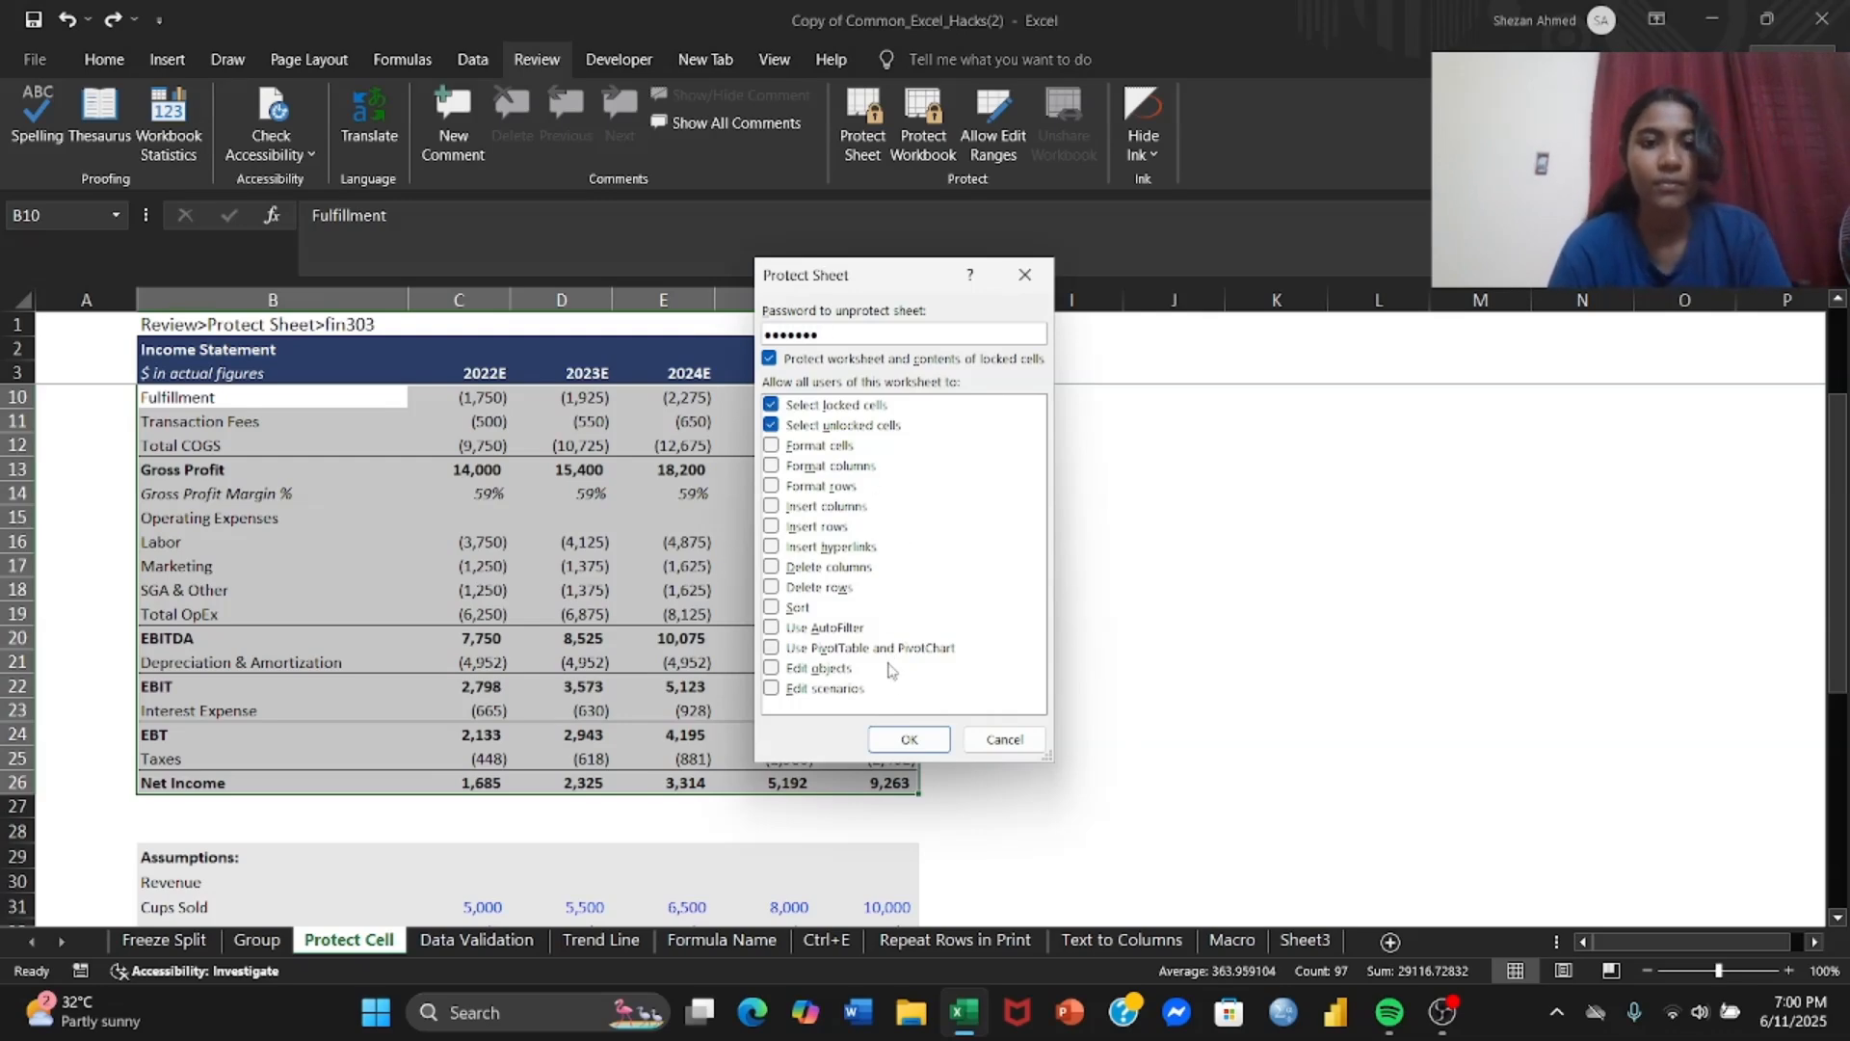
click(885, 734)
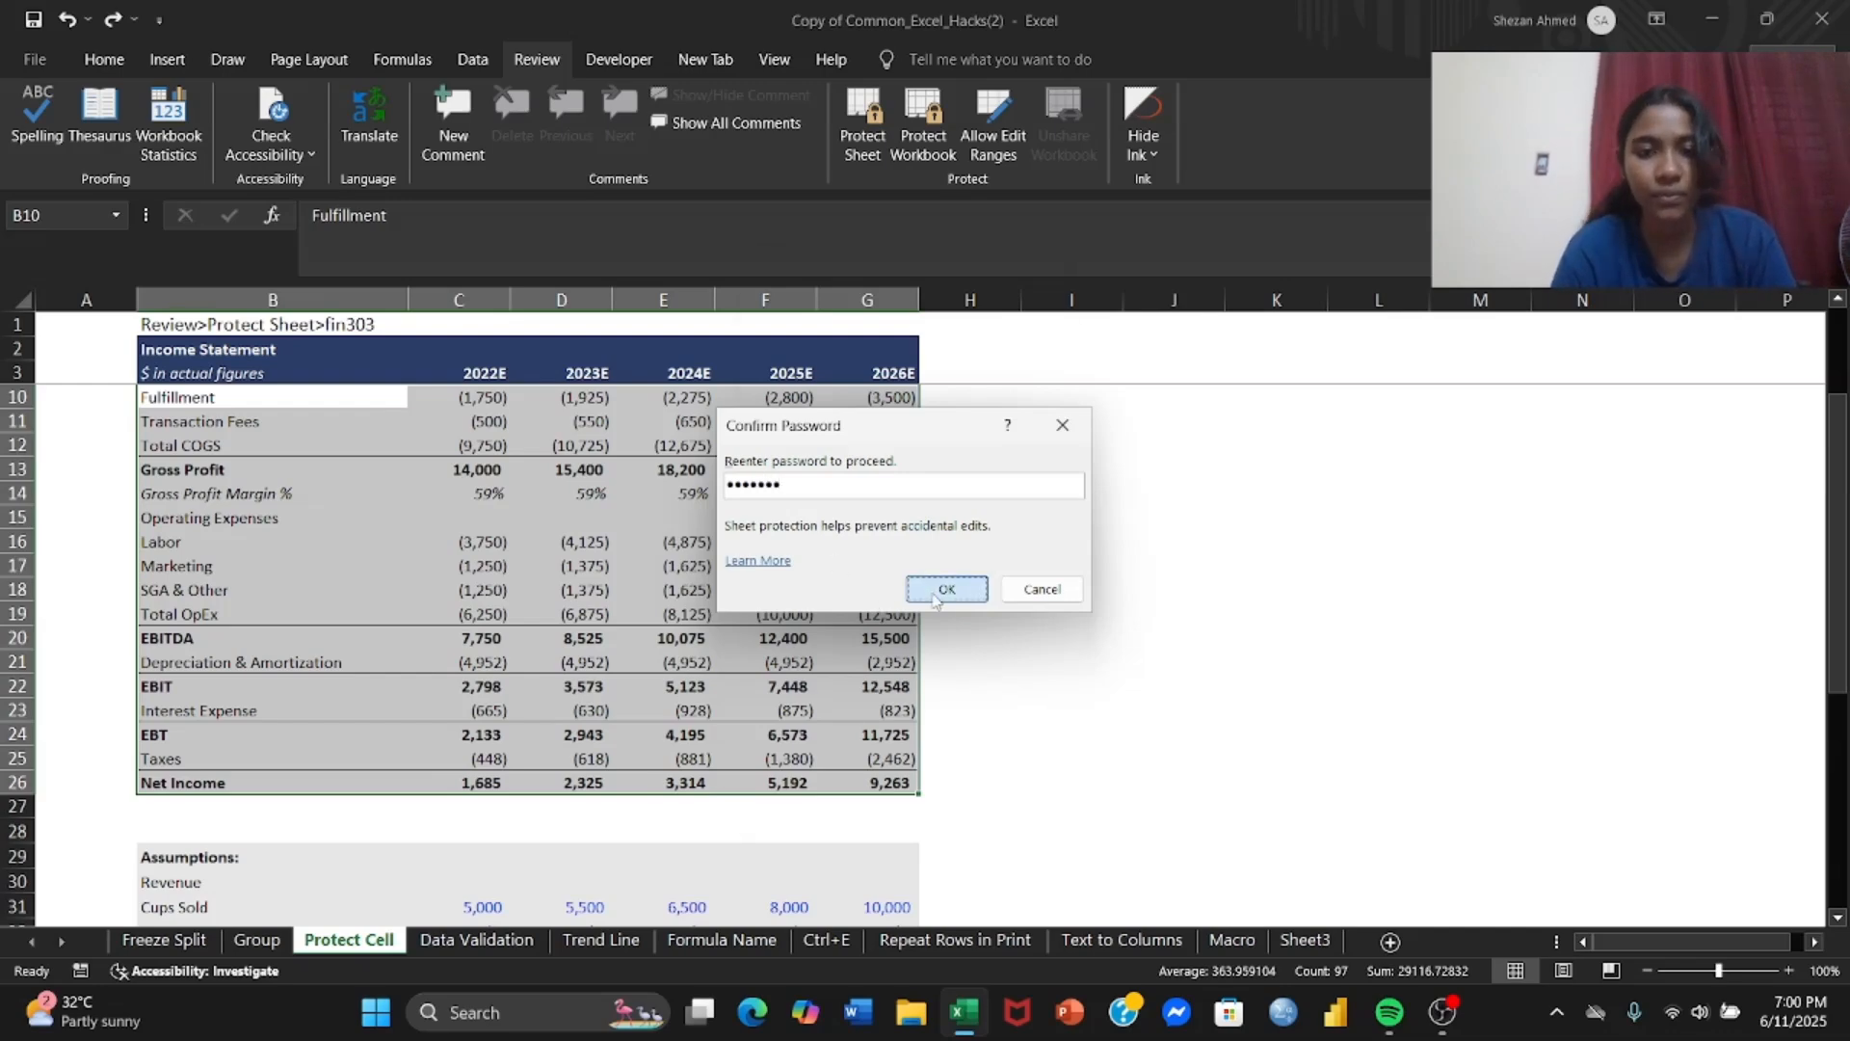
click(947, 589)
Try to edit the 2026E Labor value in cell G16 on the protected sheet and dismiss the alert
scroll(846, 628, down, 4)
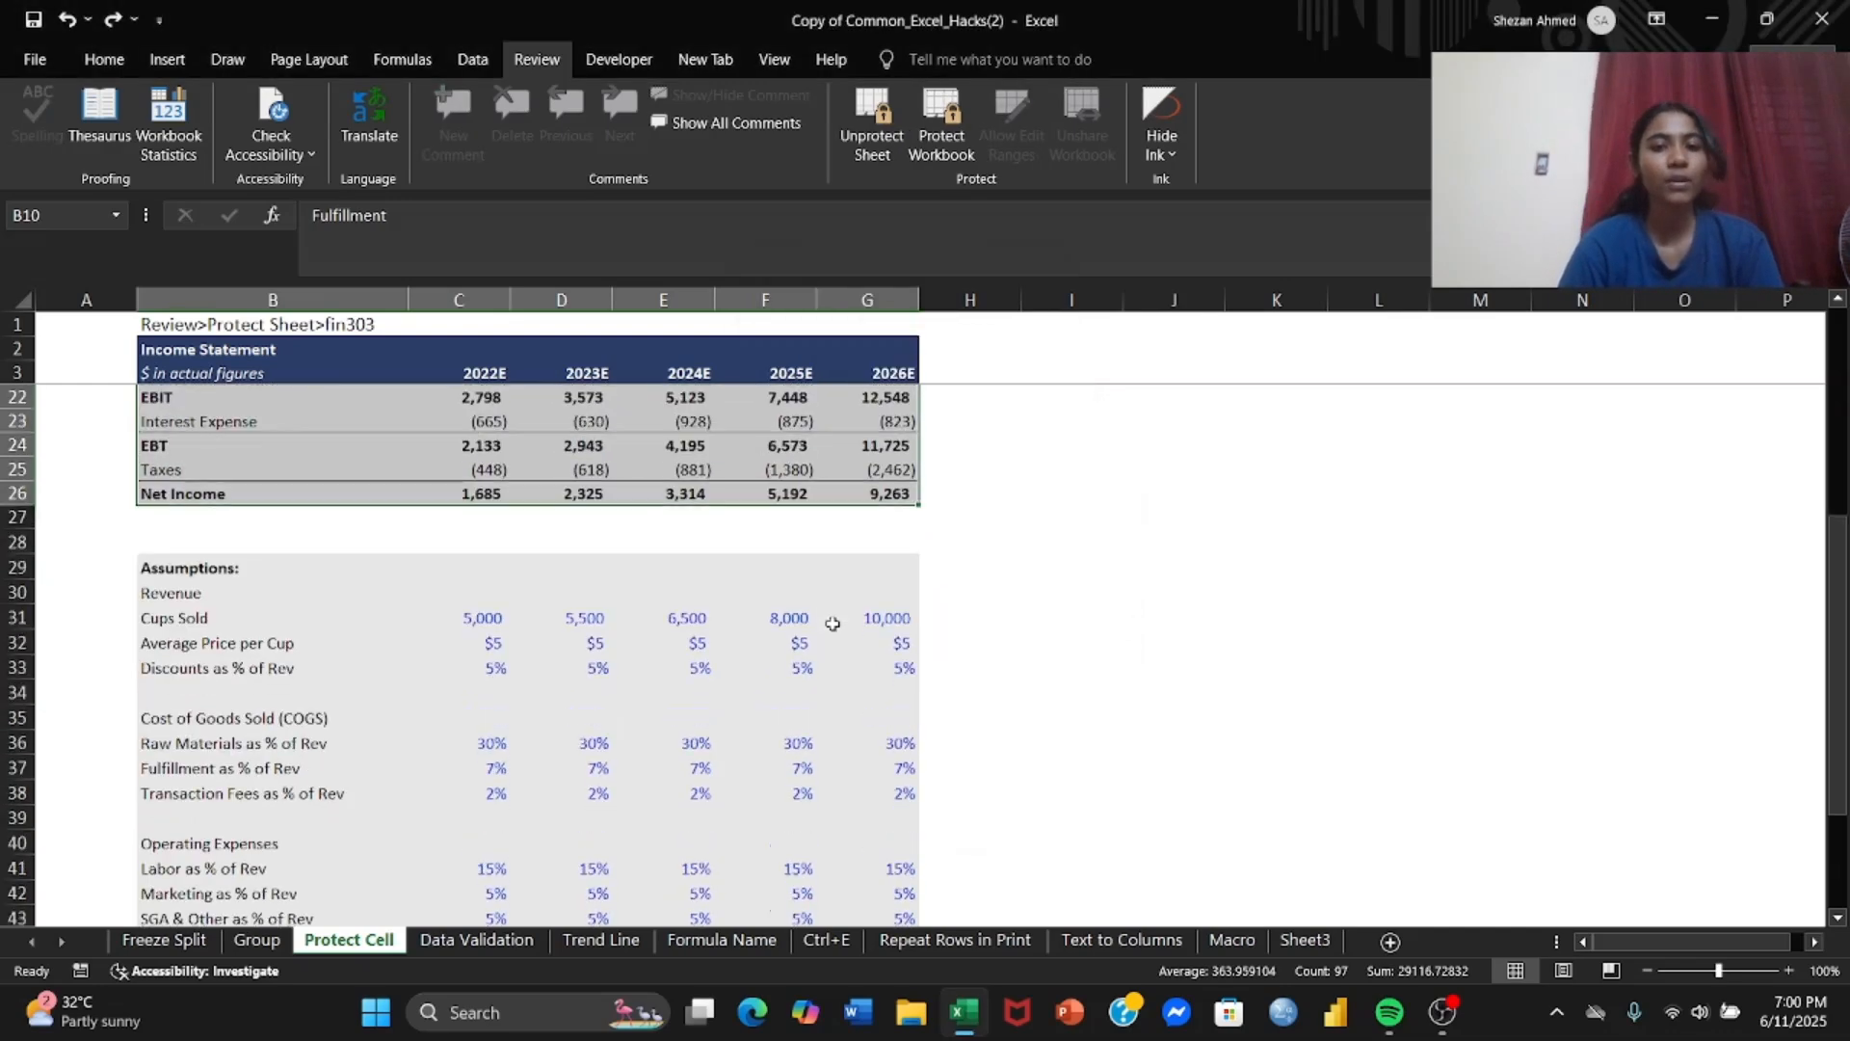
scroll(832, 624, up, 5)
click(1084, 587)
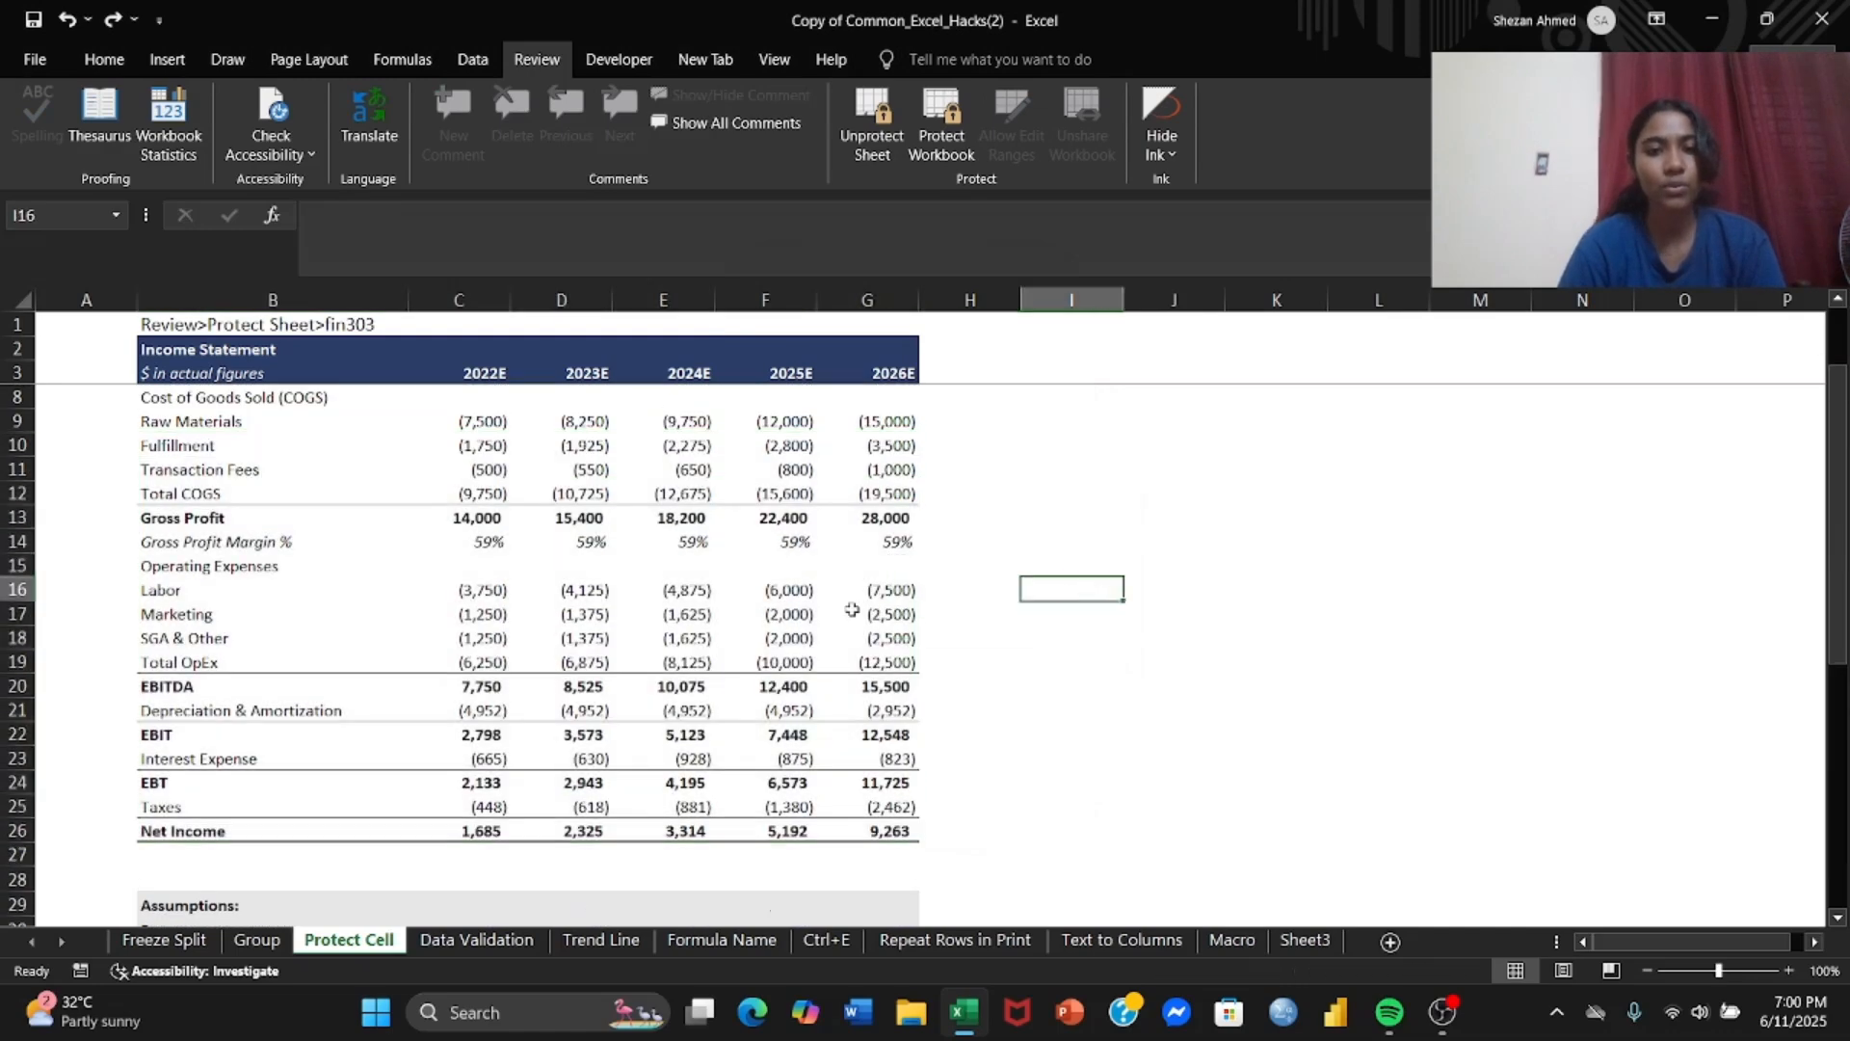
click(853, 596)
double_click(879, 595)
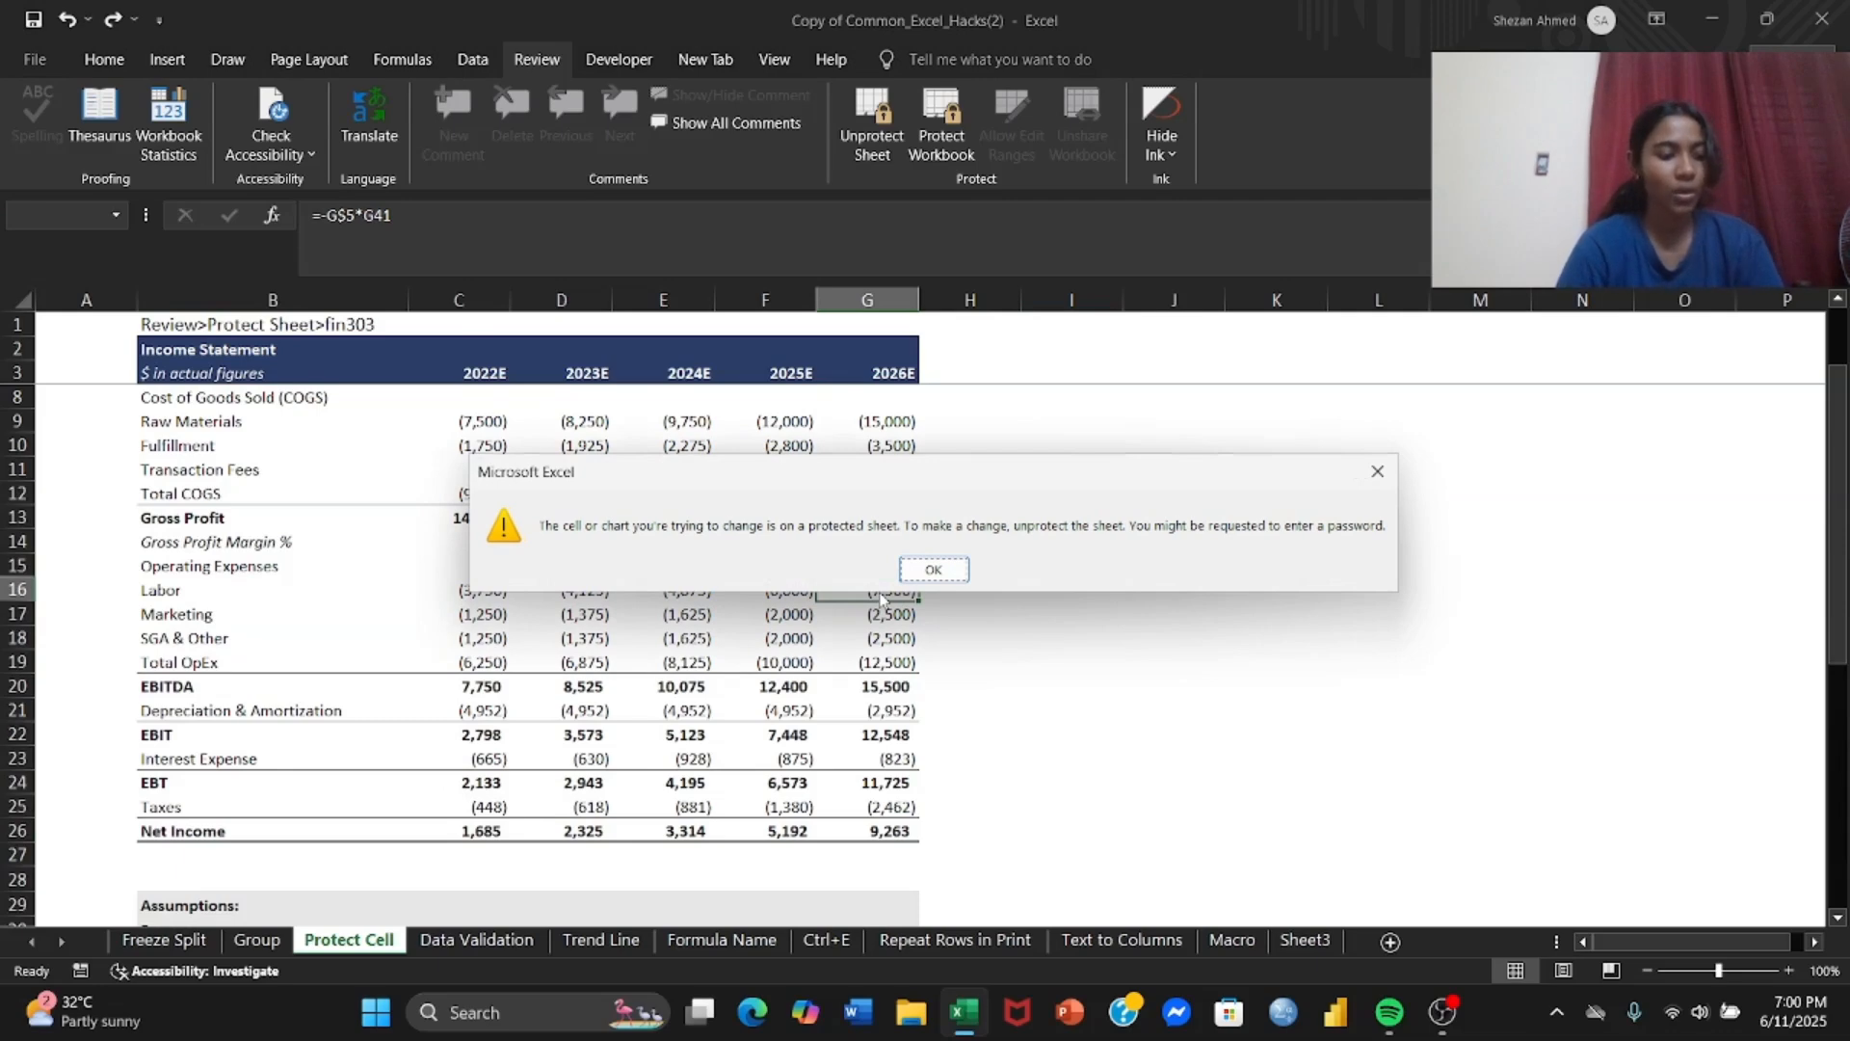
click(961, 568)
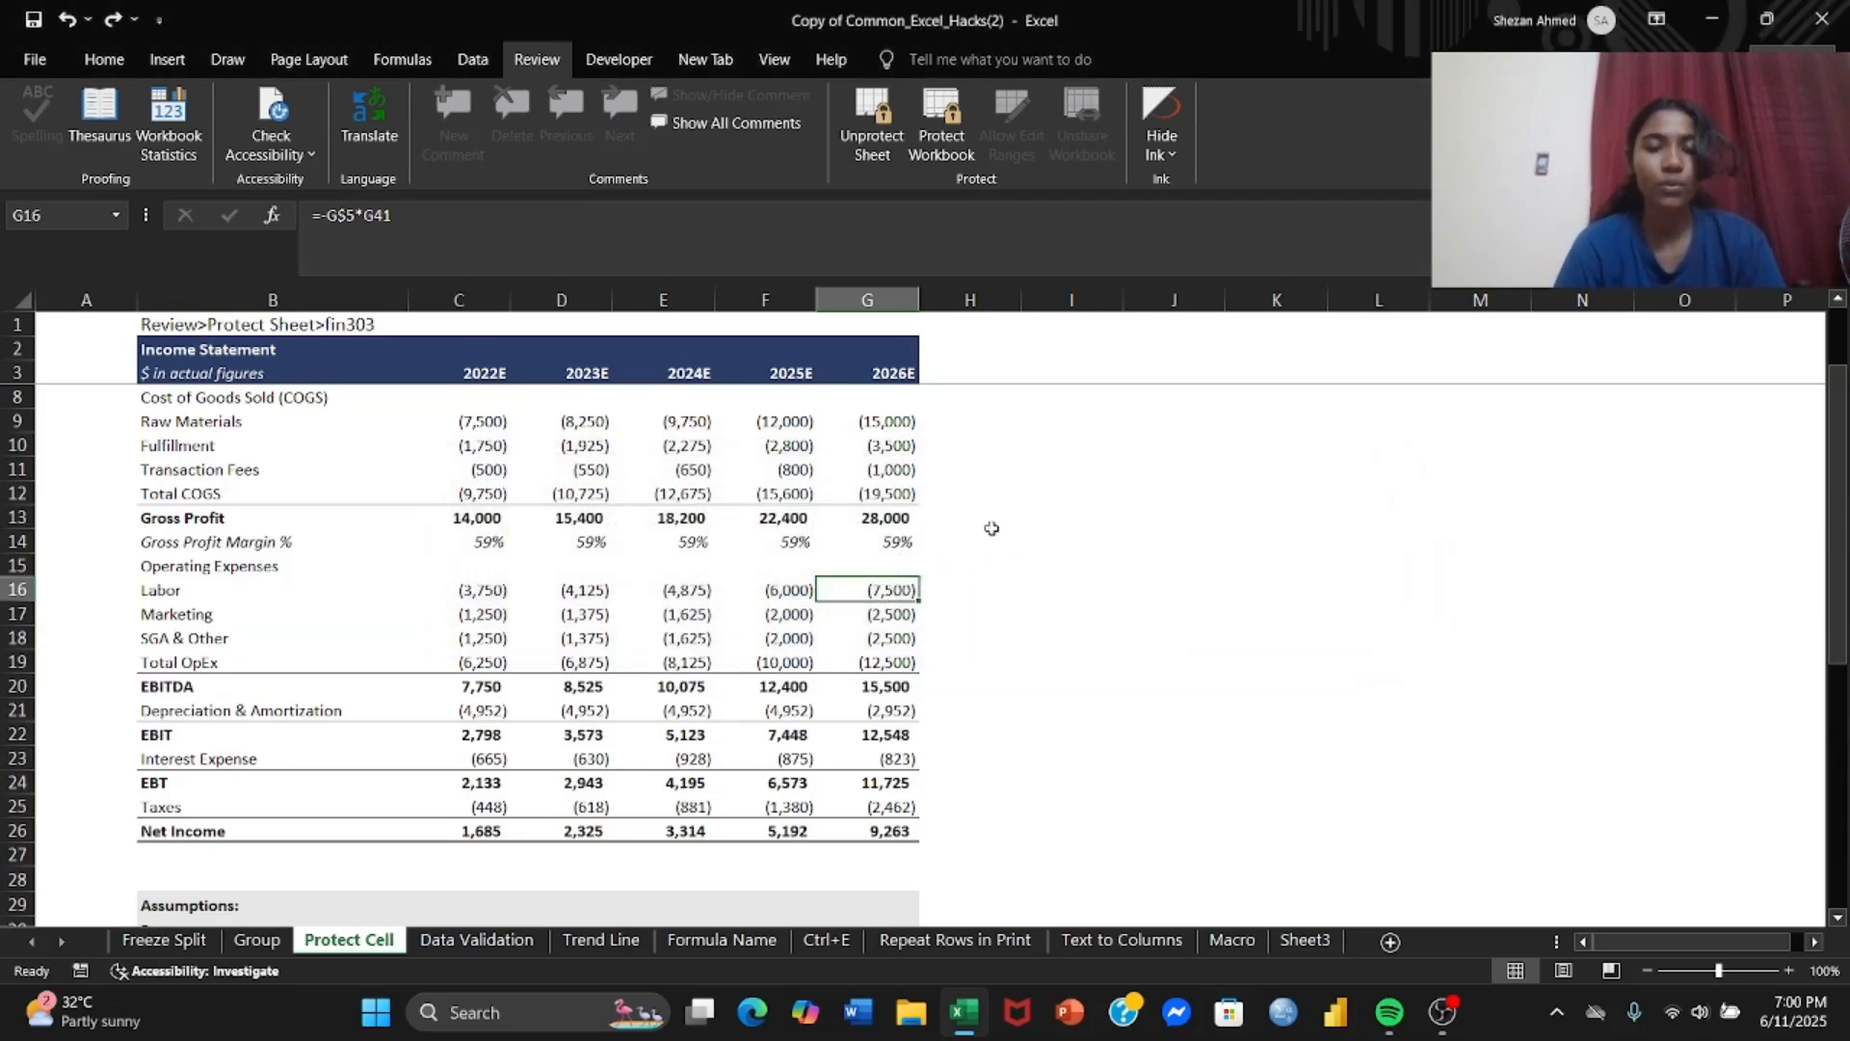
Remove the sheet protection again by entering the sheet password
click(877, 157)
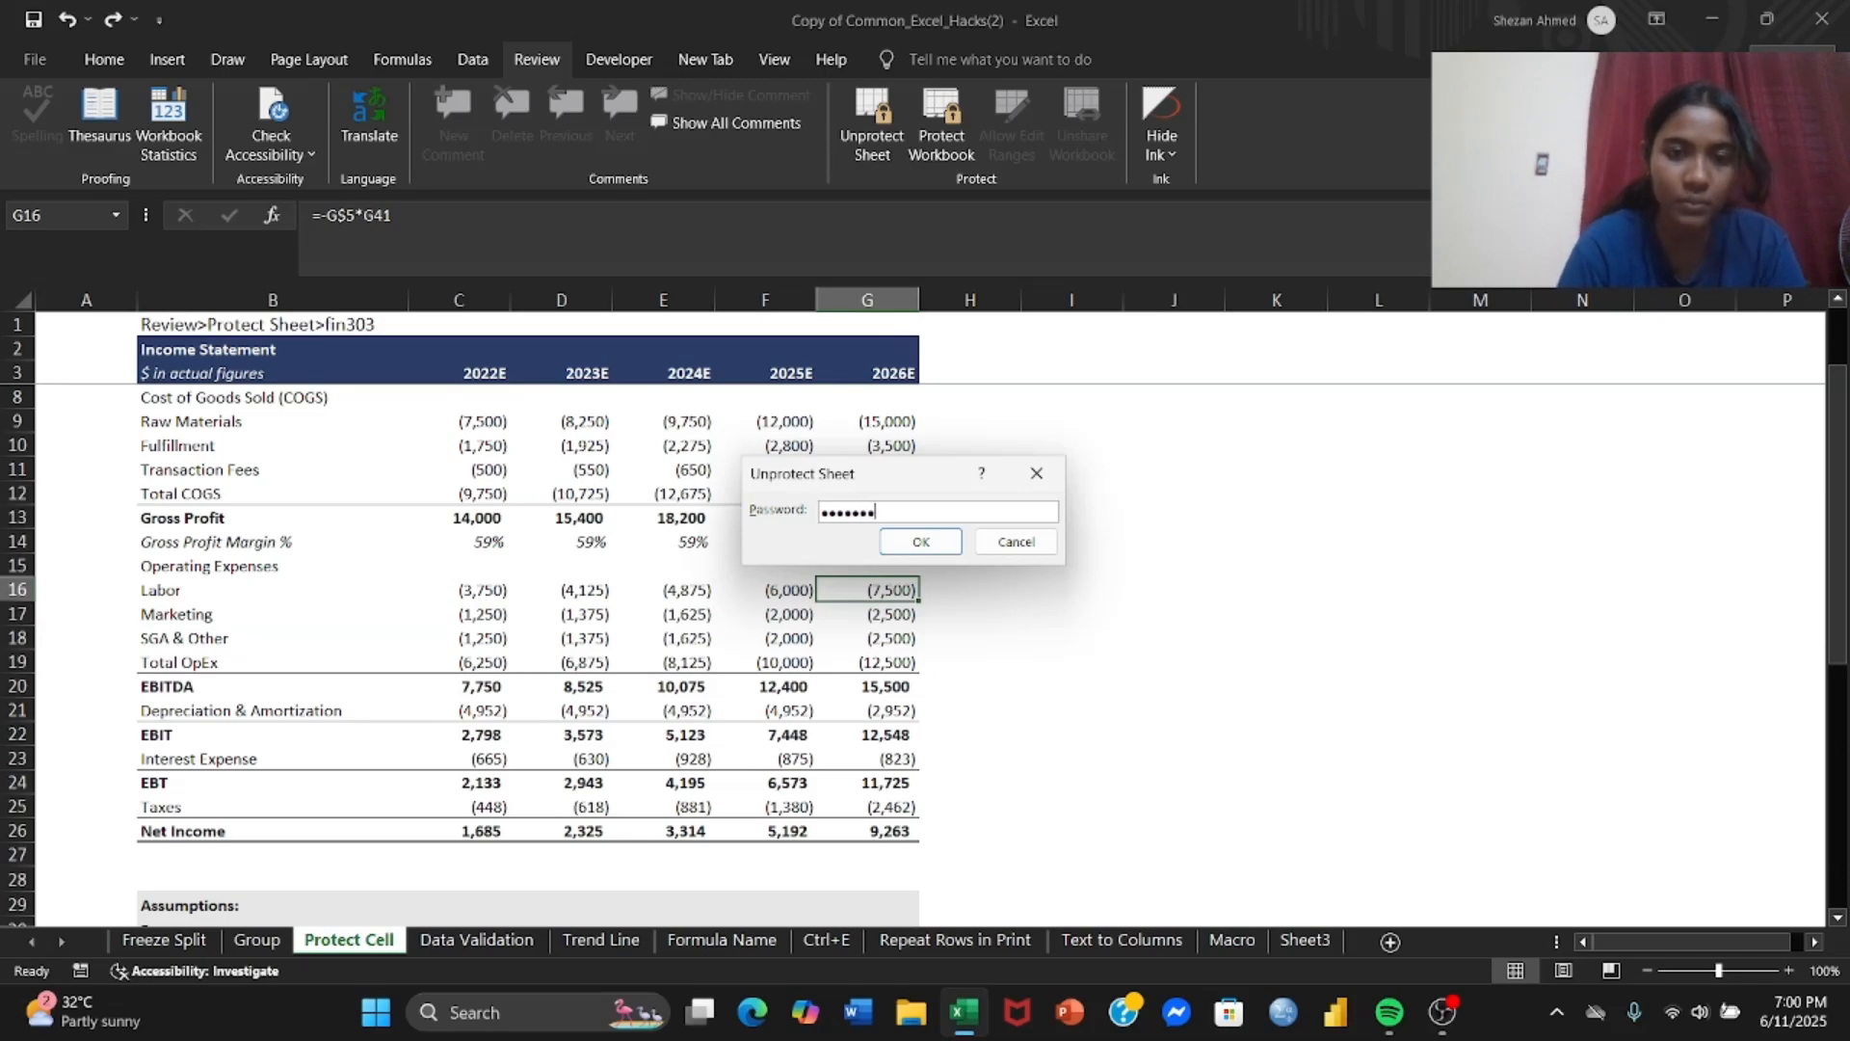
click(940, 543)
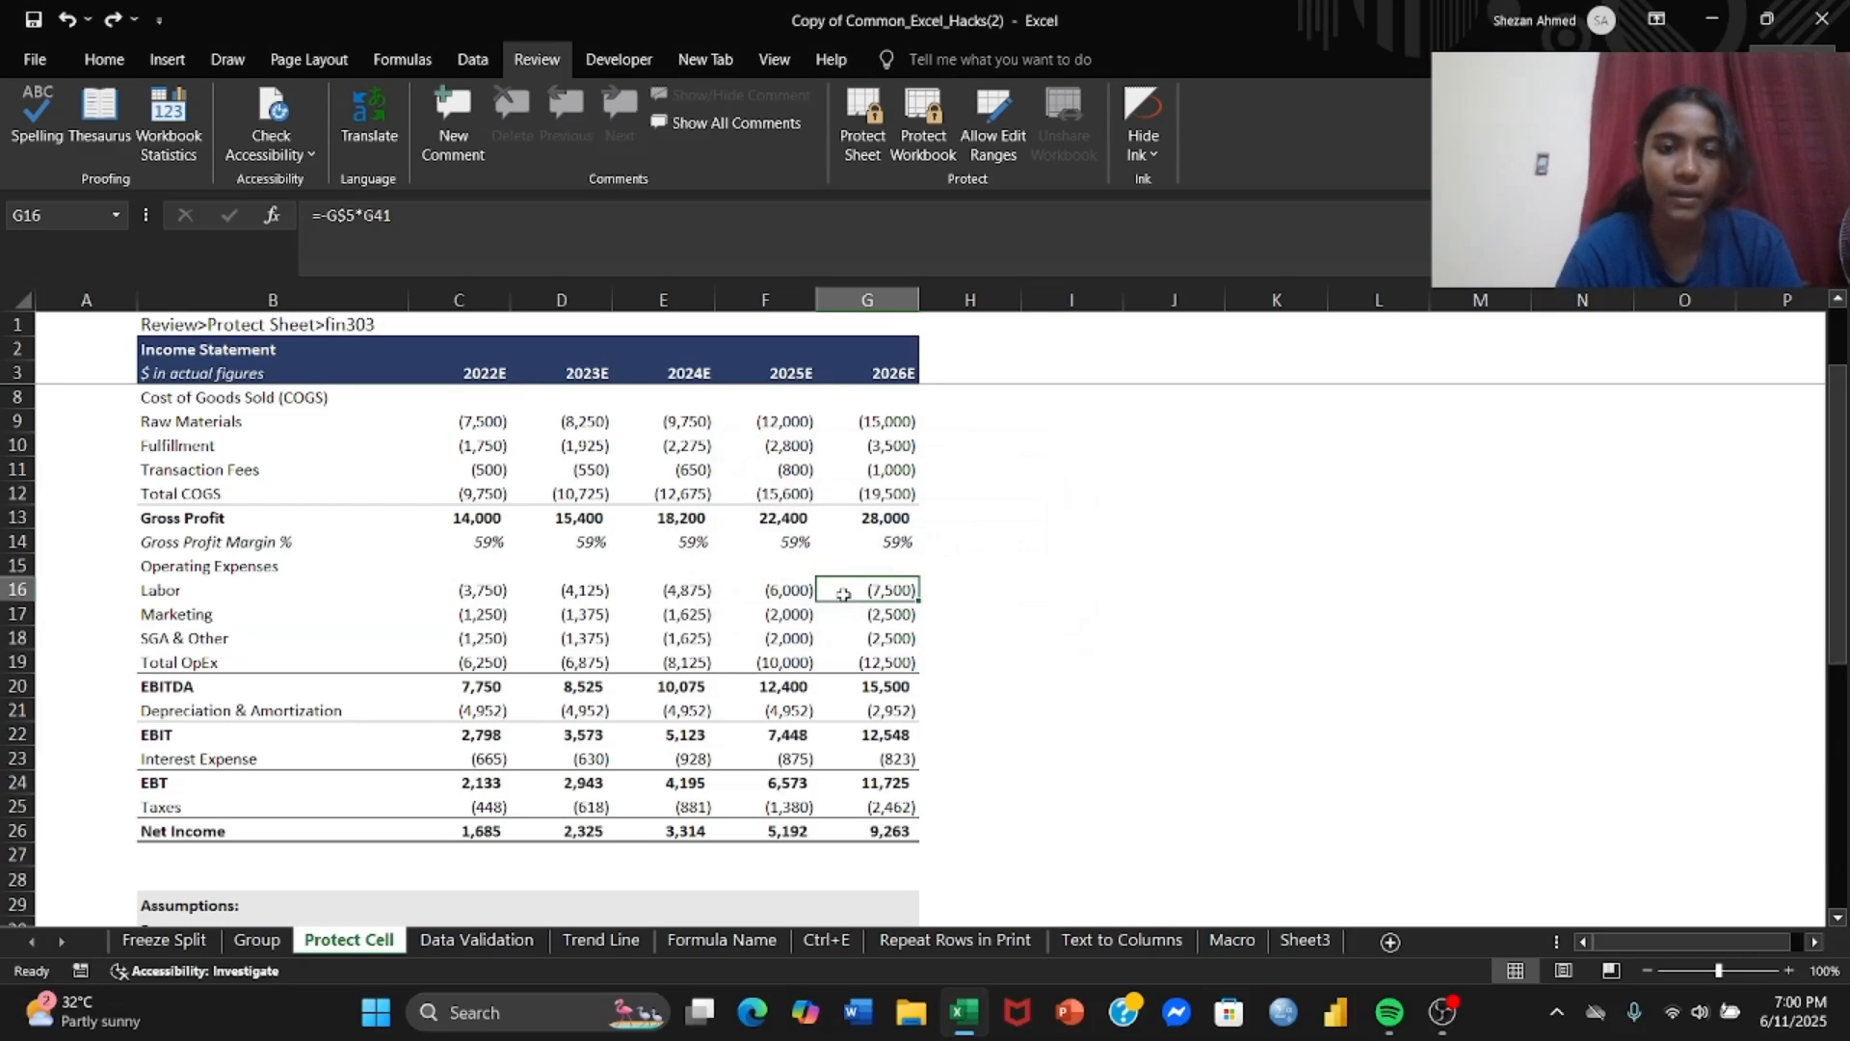
Start a formula in the 2026E Labor cell G16 that references cell I20
text(0)
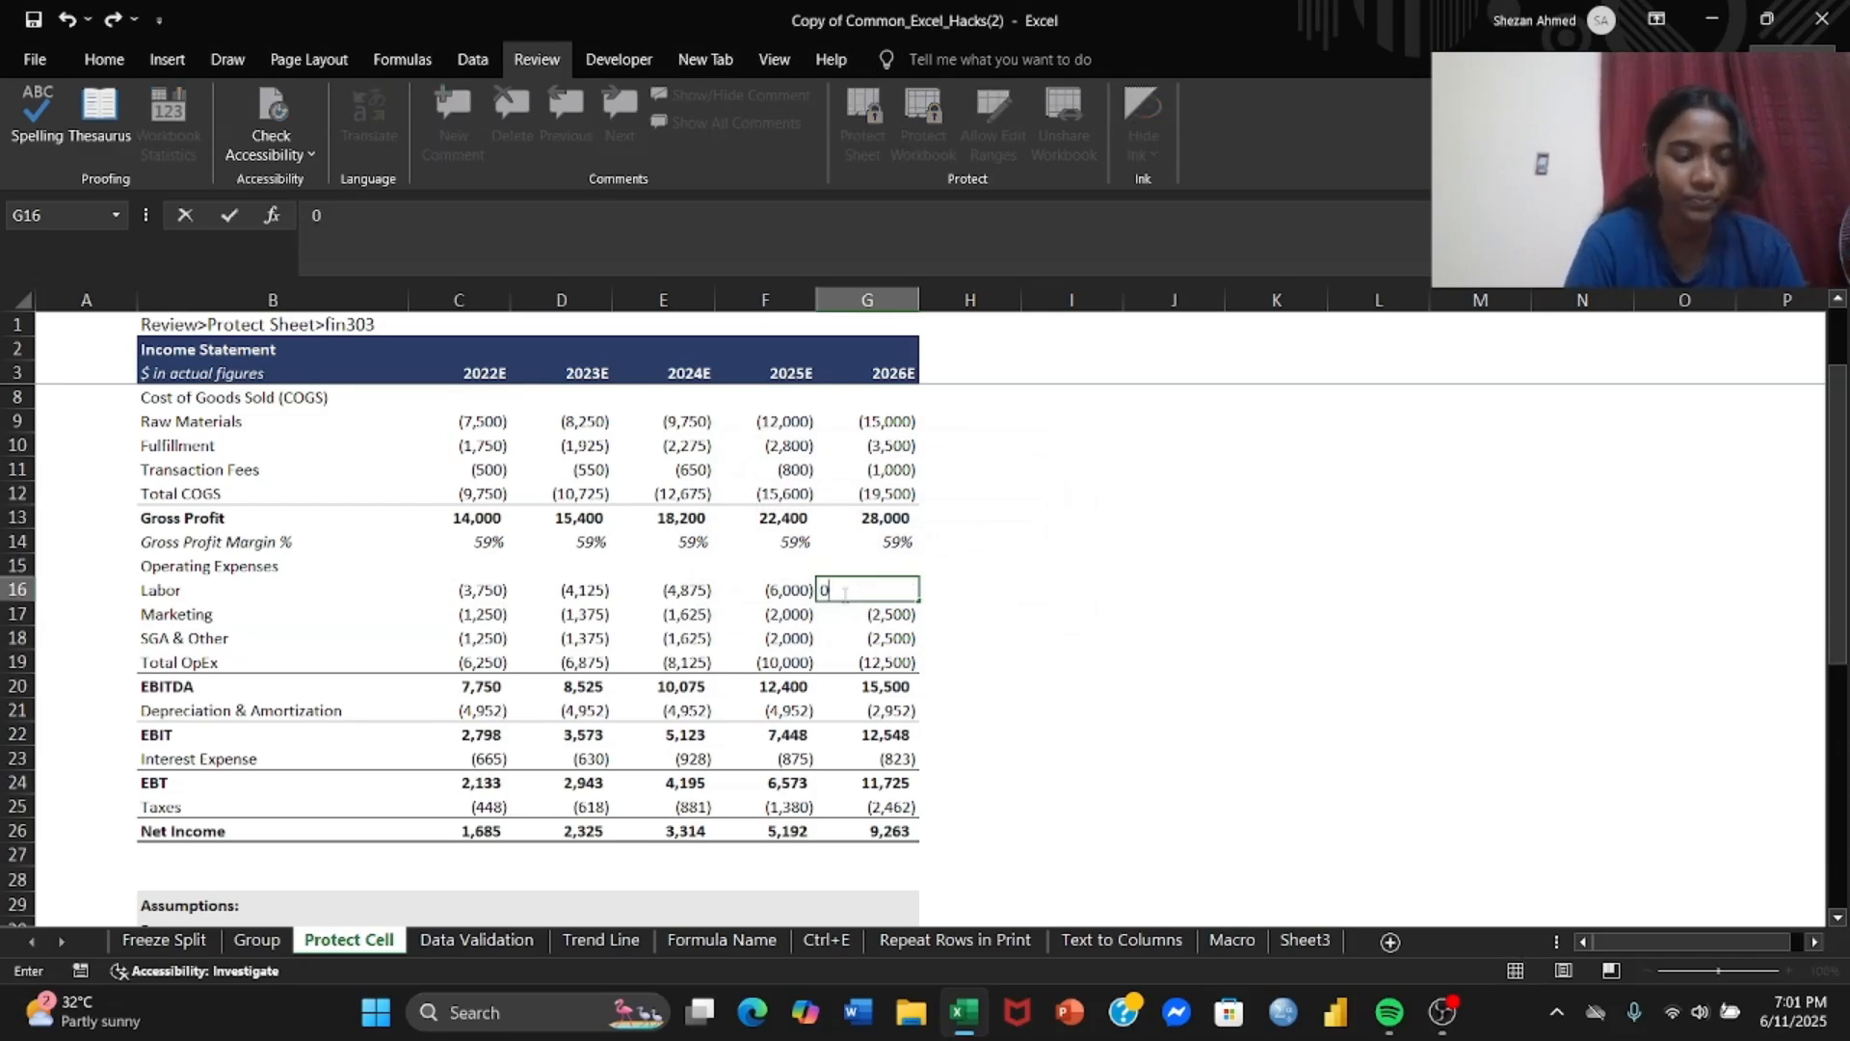
key(BackSpace)
text(=)
click(1079, 688)
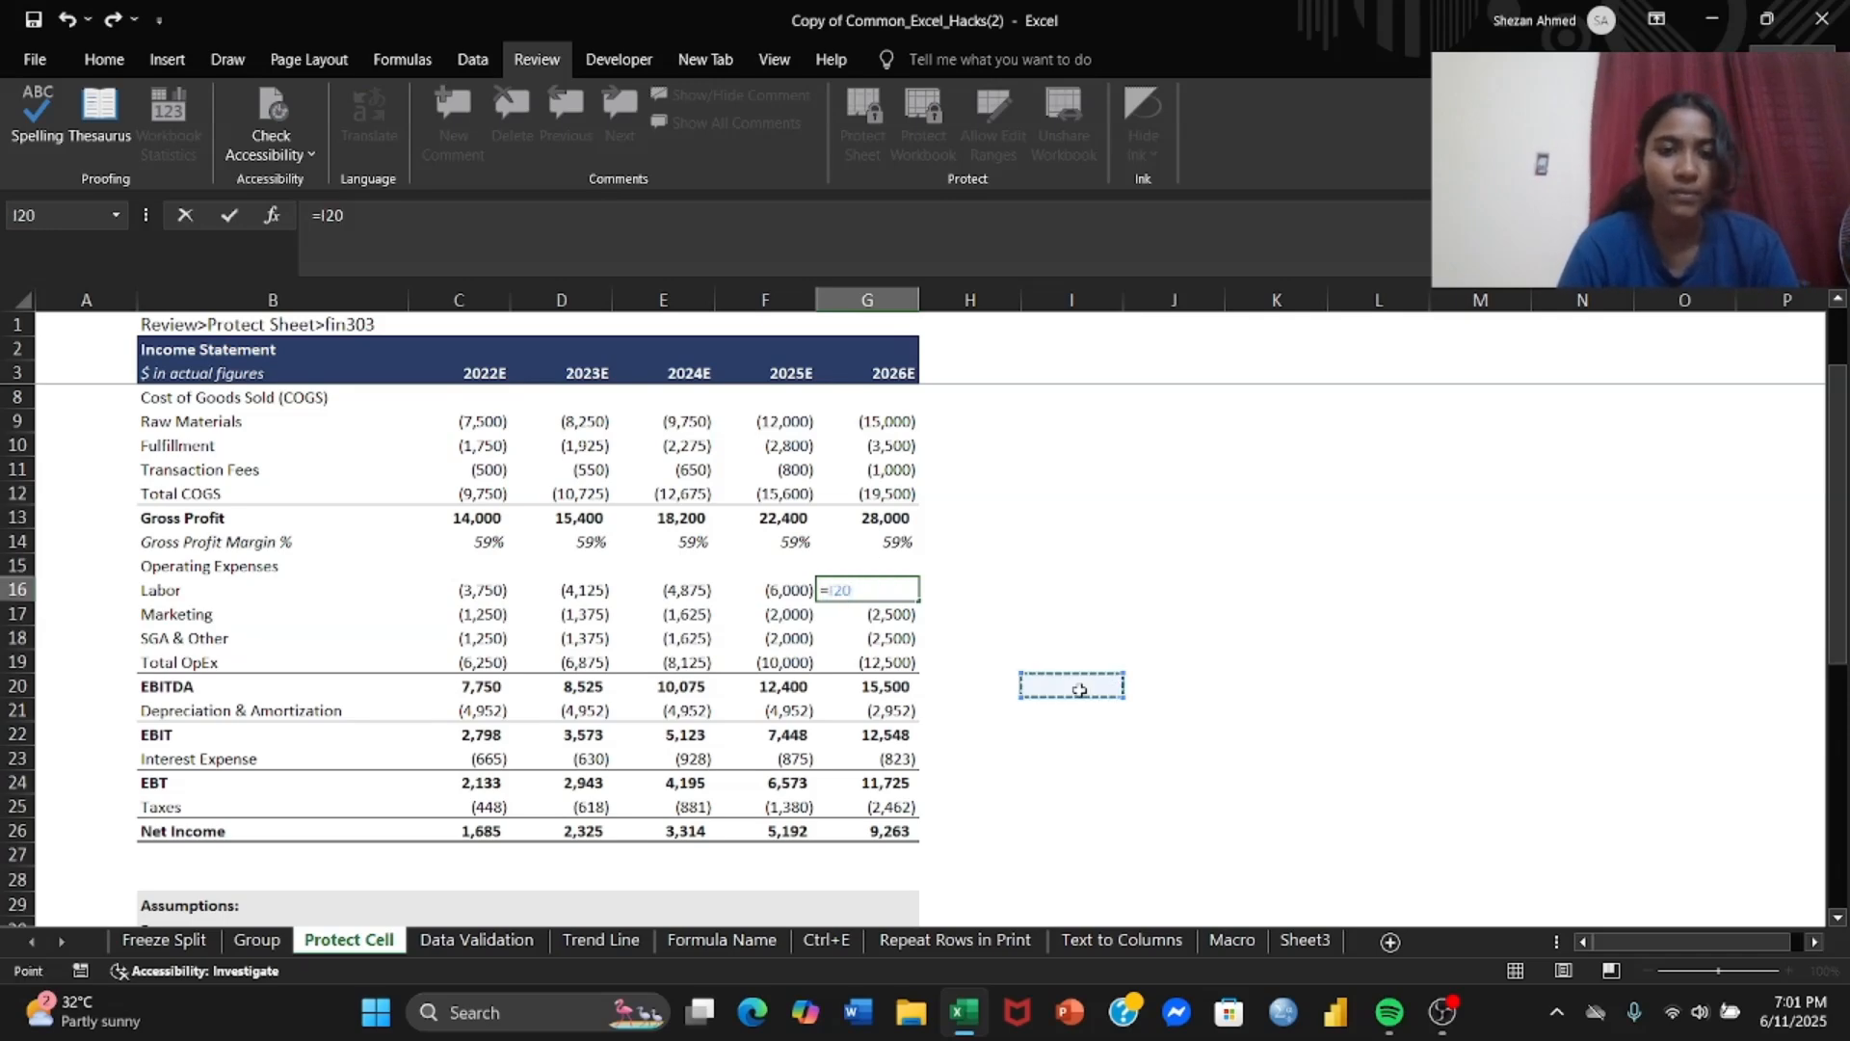
Open the Data Validation sheet, point to Salesperson cell G12 and bring up the data tools
click(501, 939)
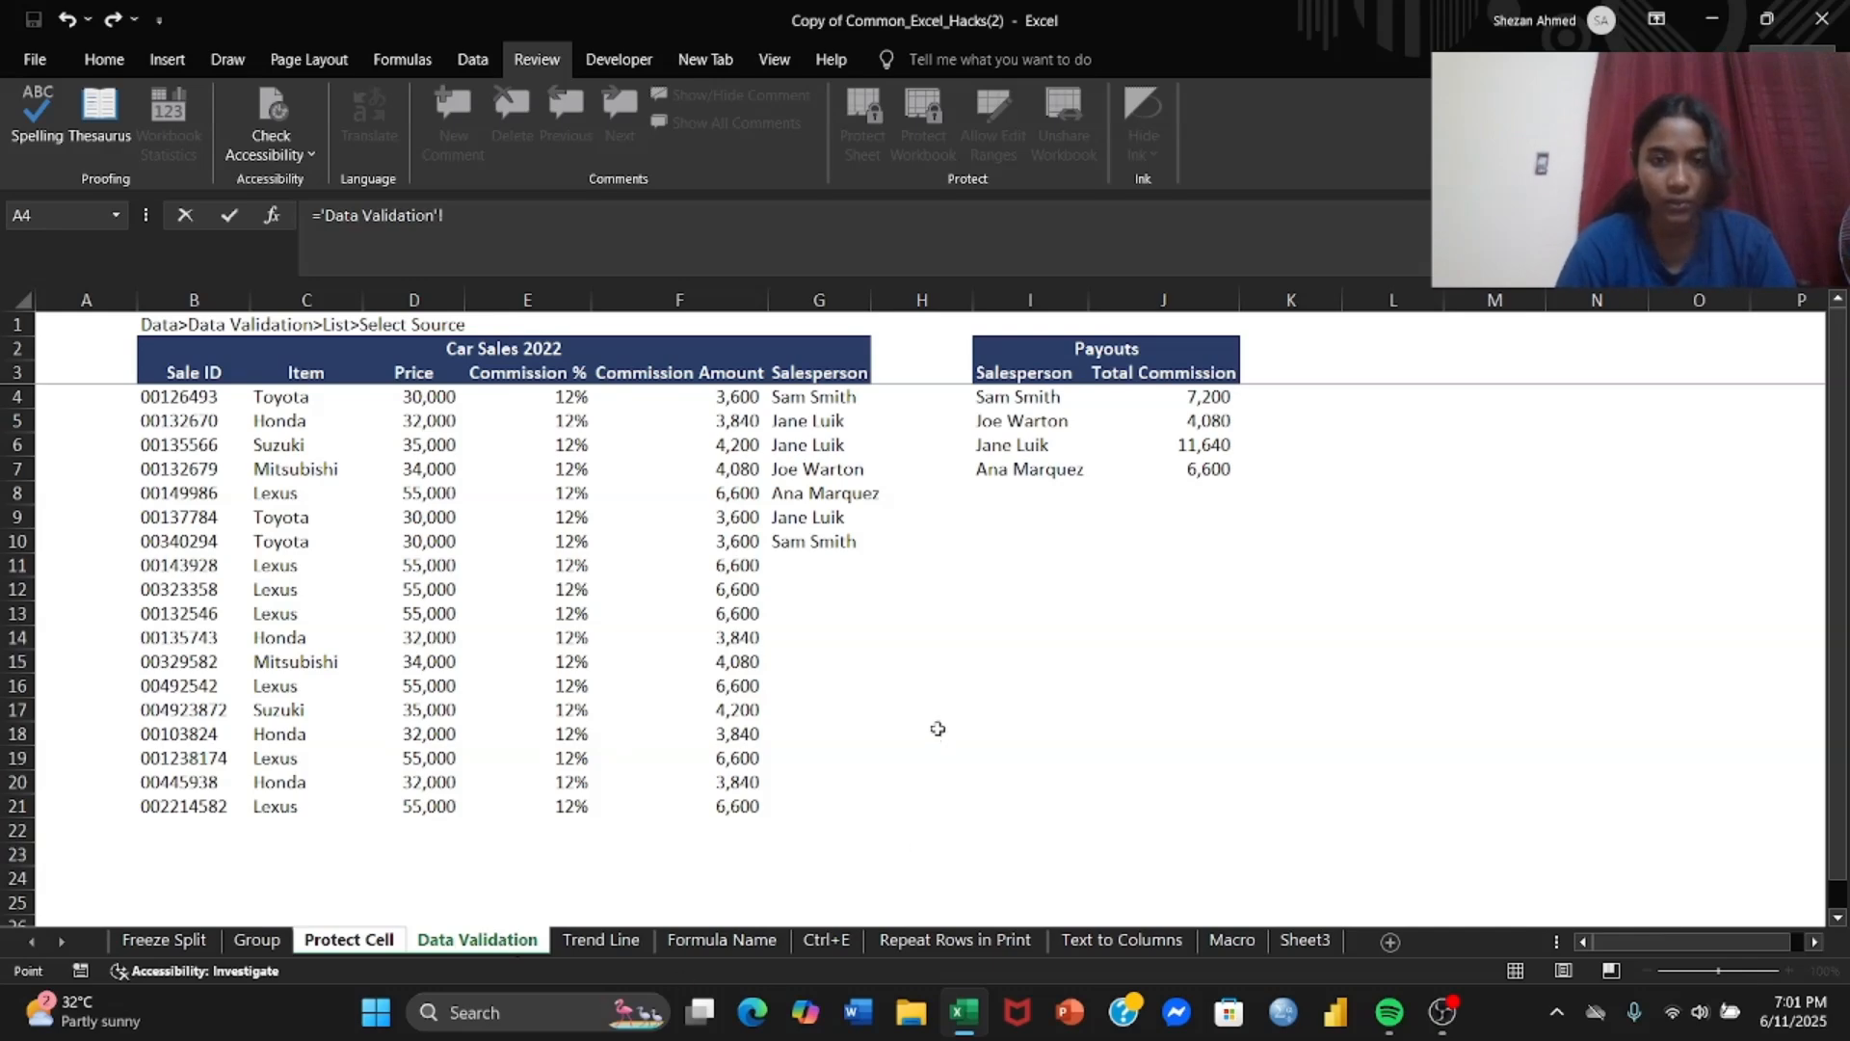
click(788, 582)
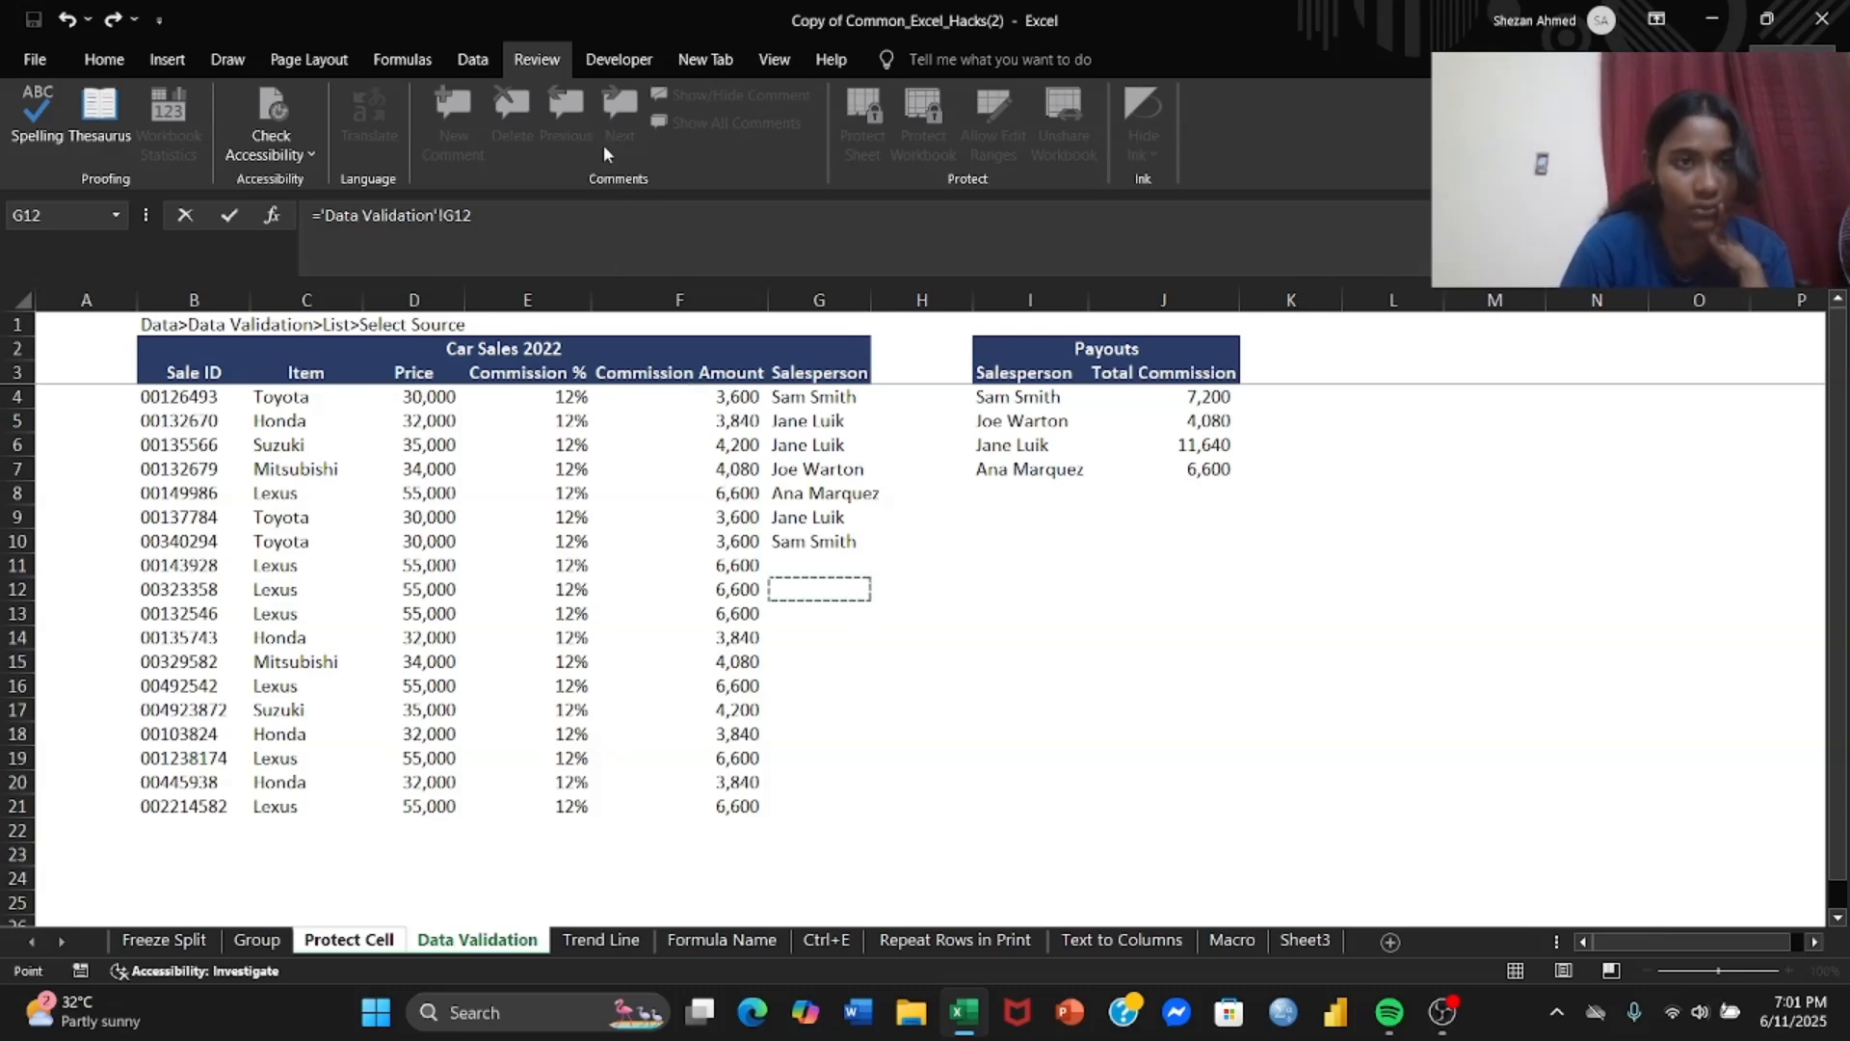
click(472, 58)
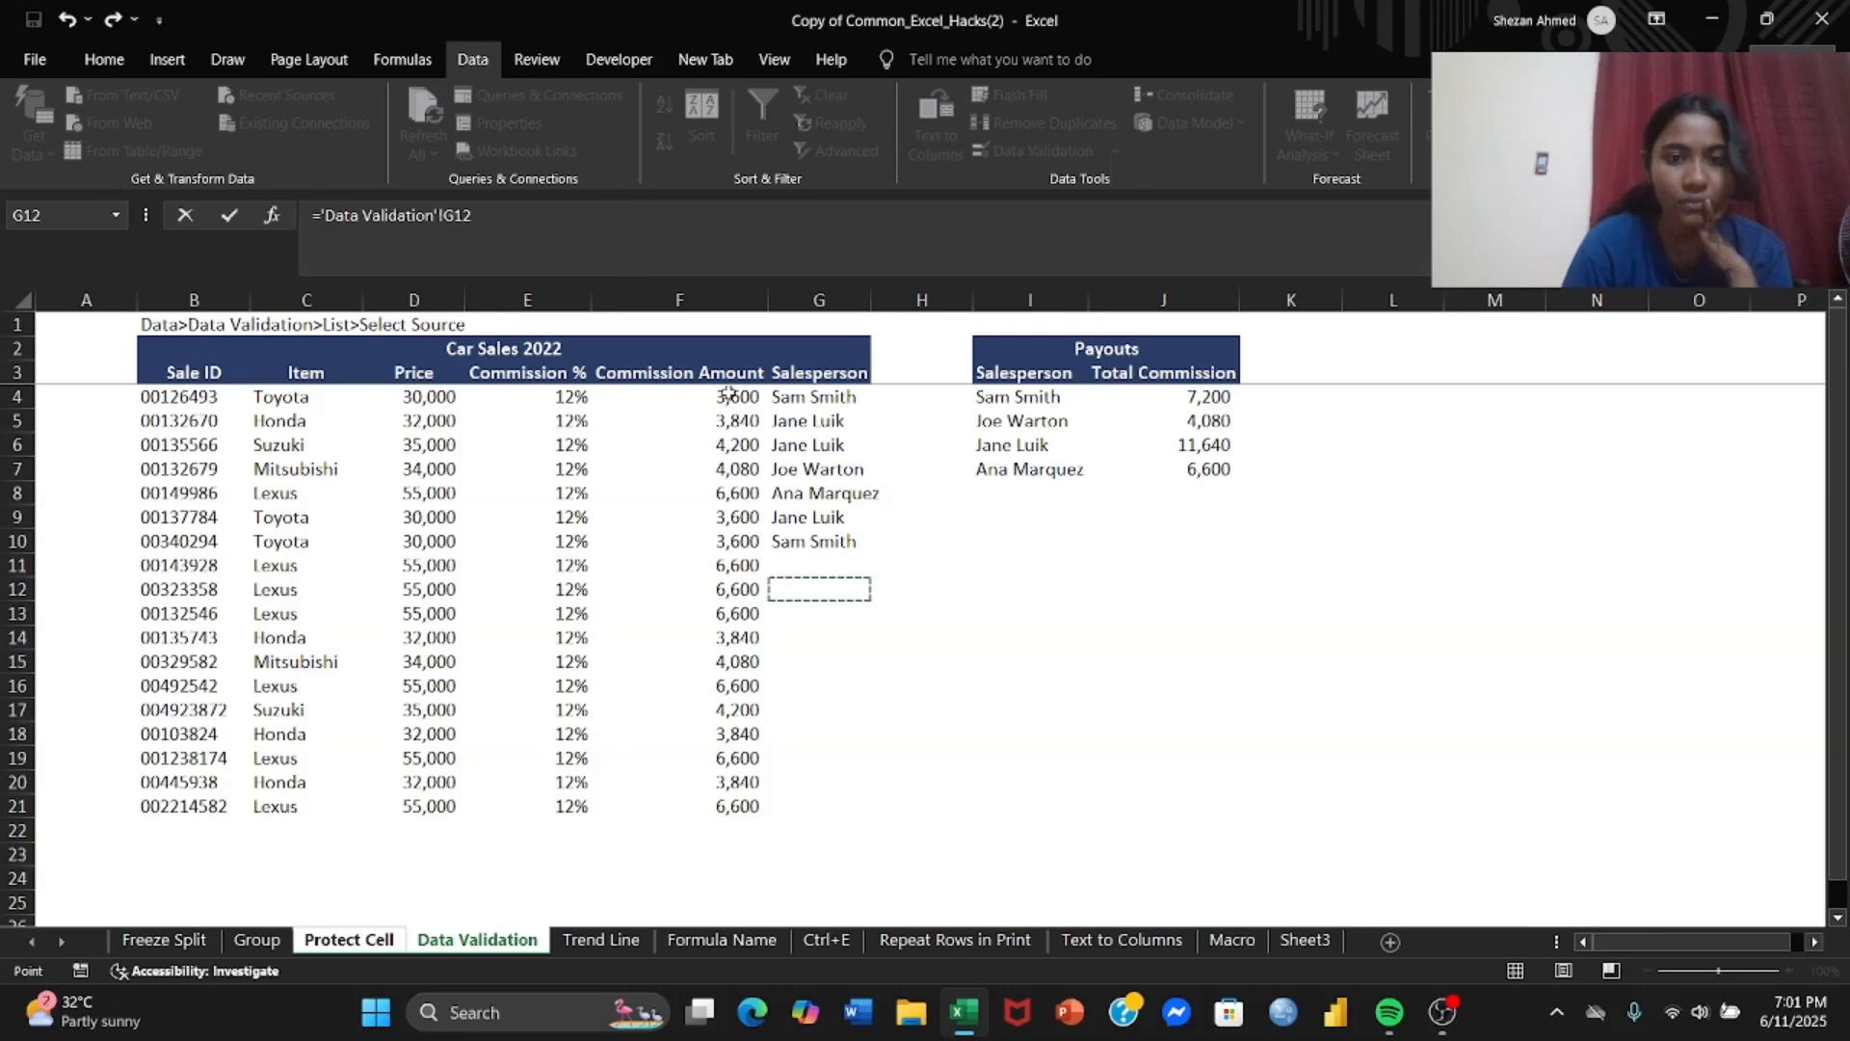
click(967, 613)
click(839, 592)
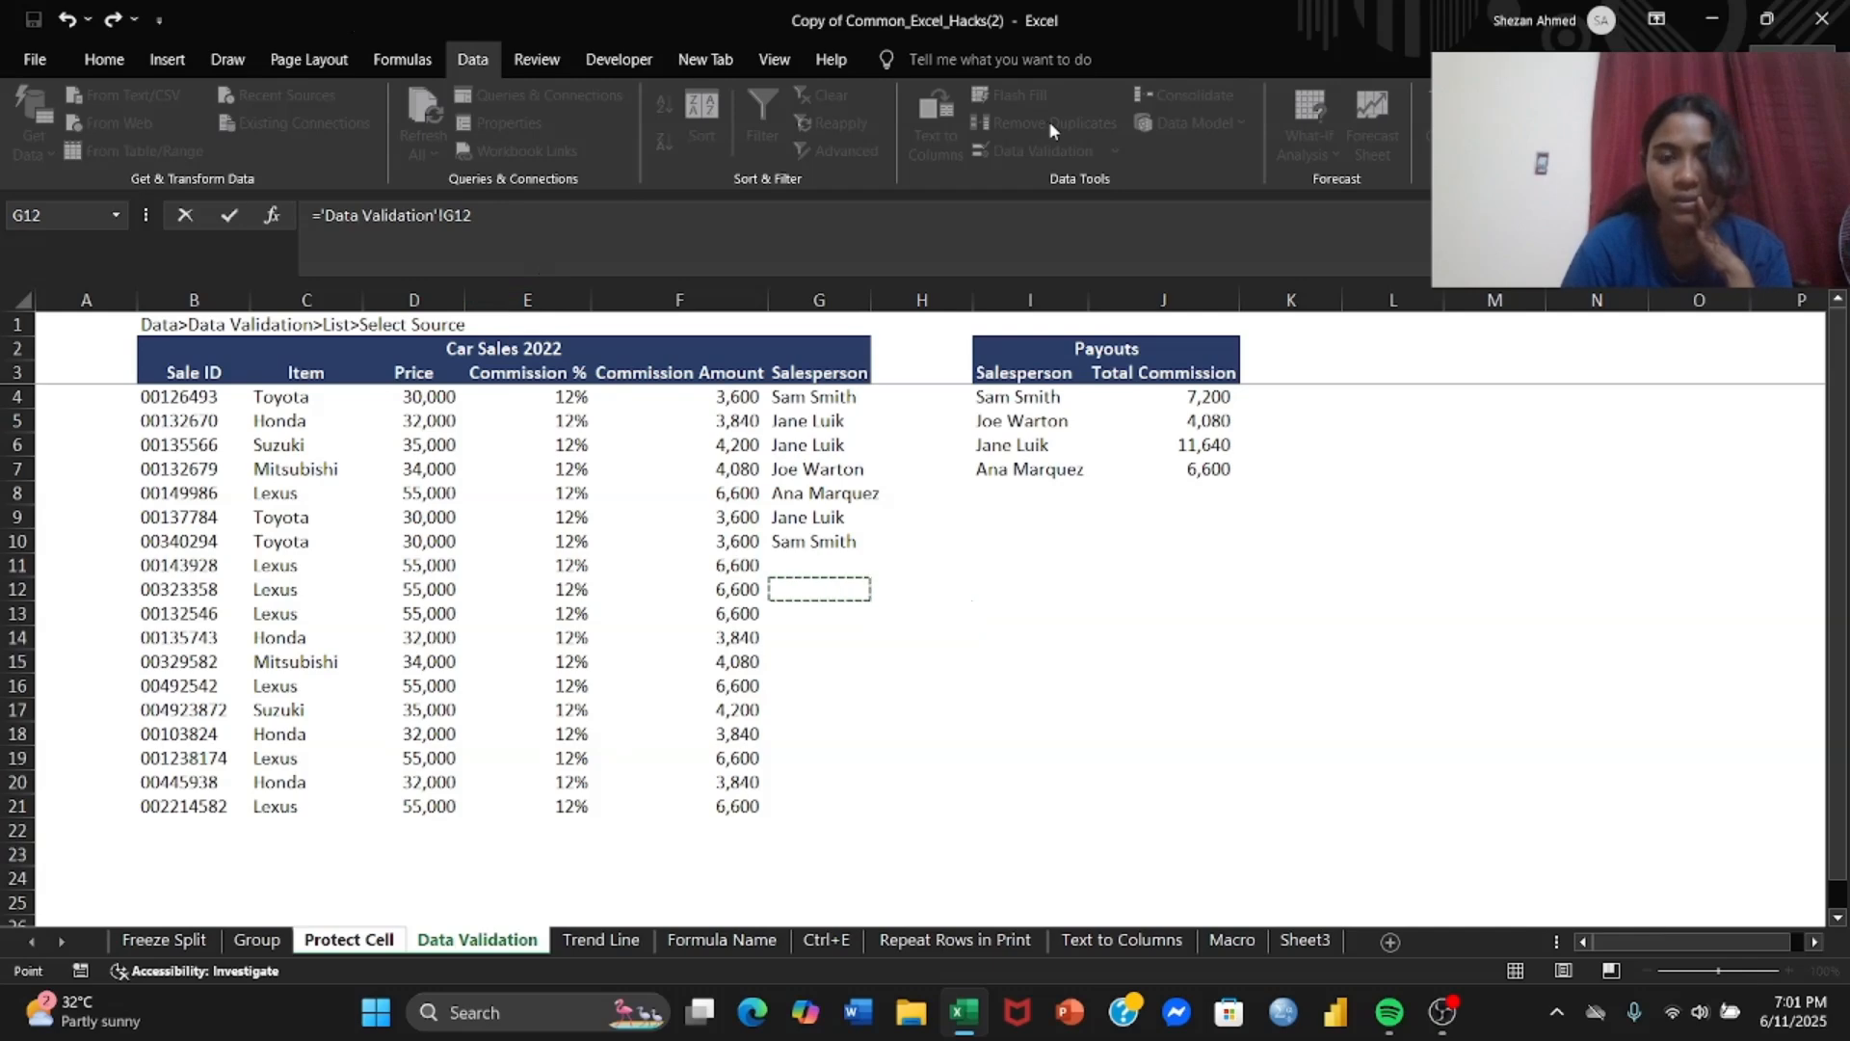
click(1033, 592)
click(1024, 451)
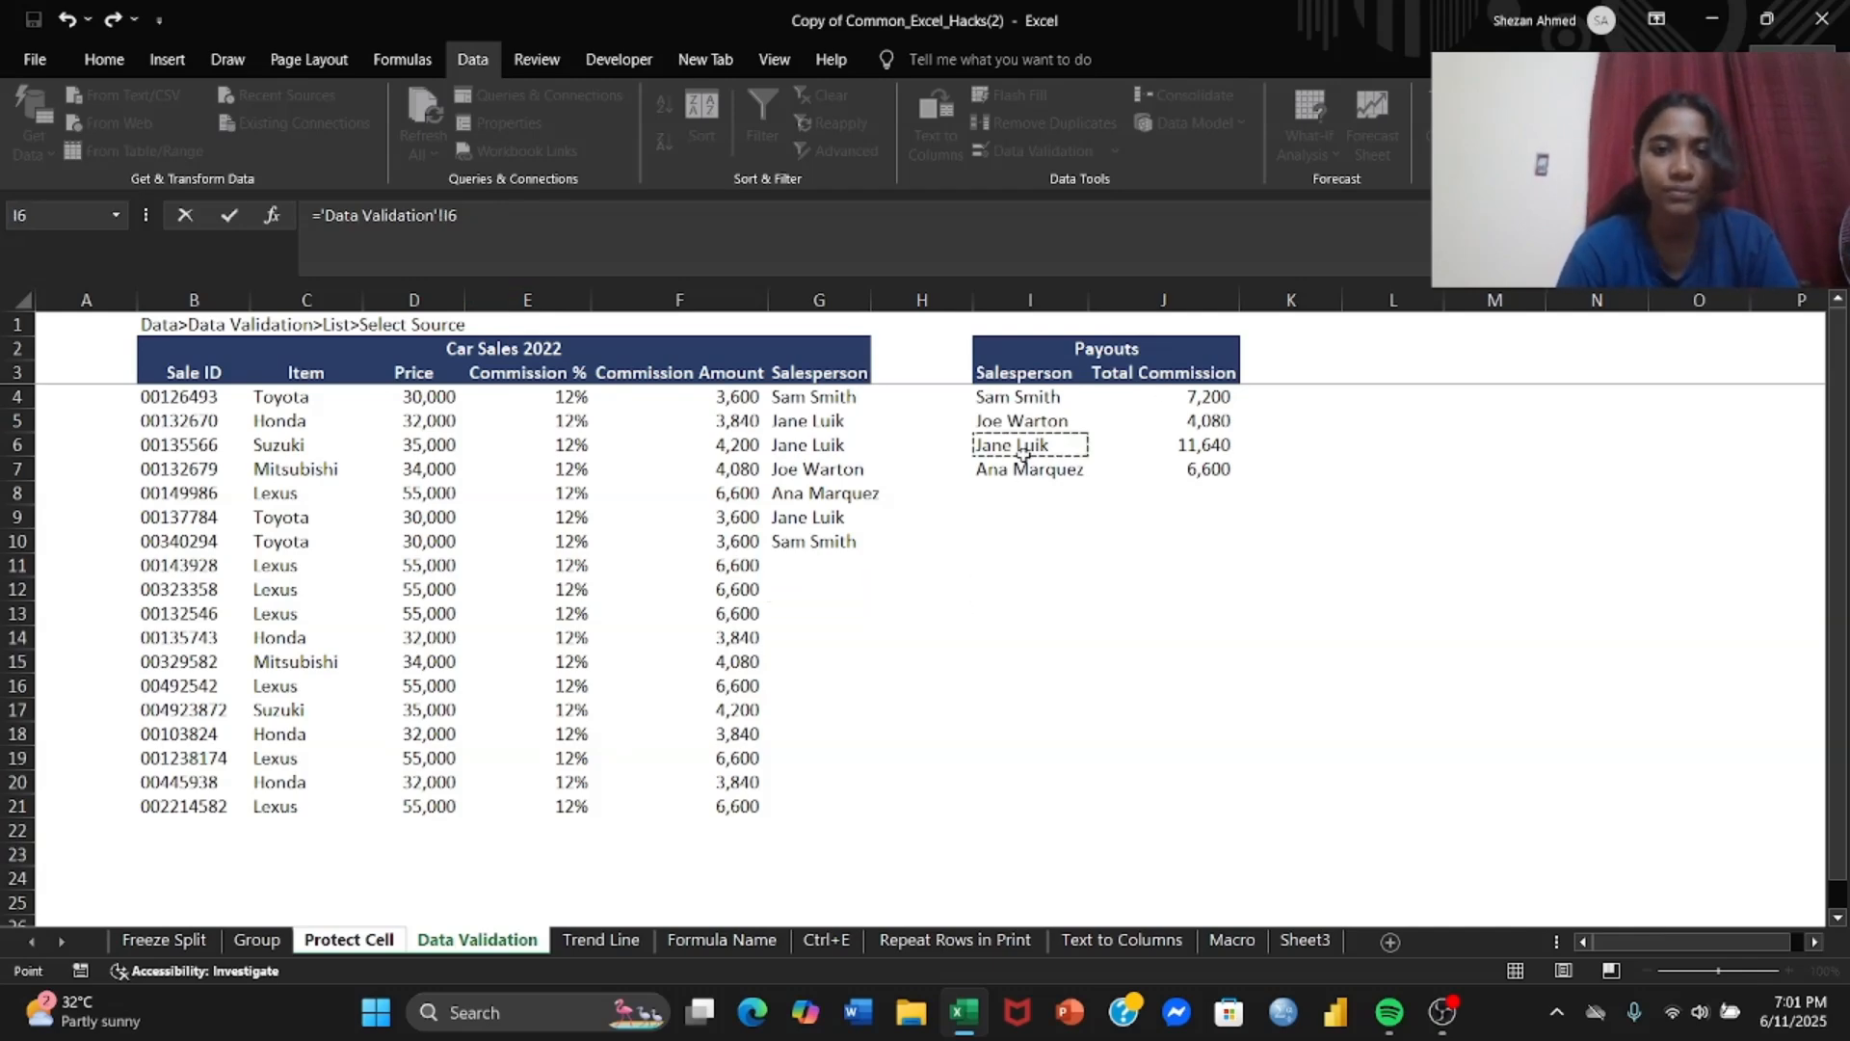
key(ctrl+z)
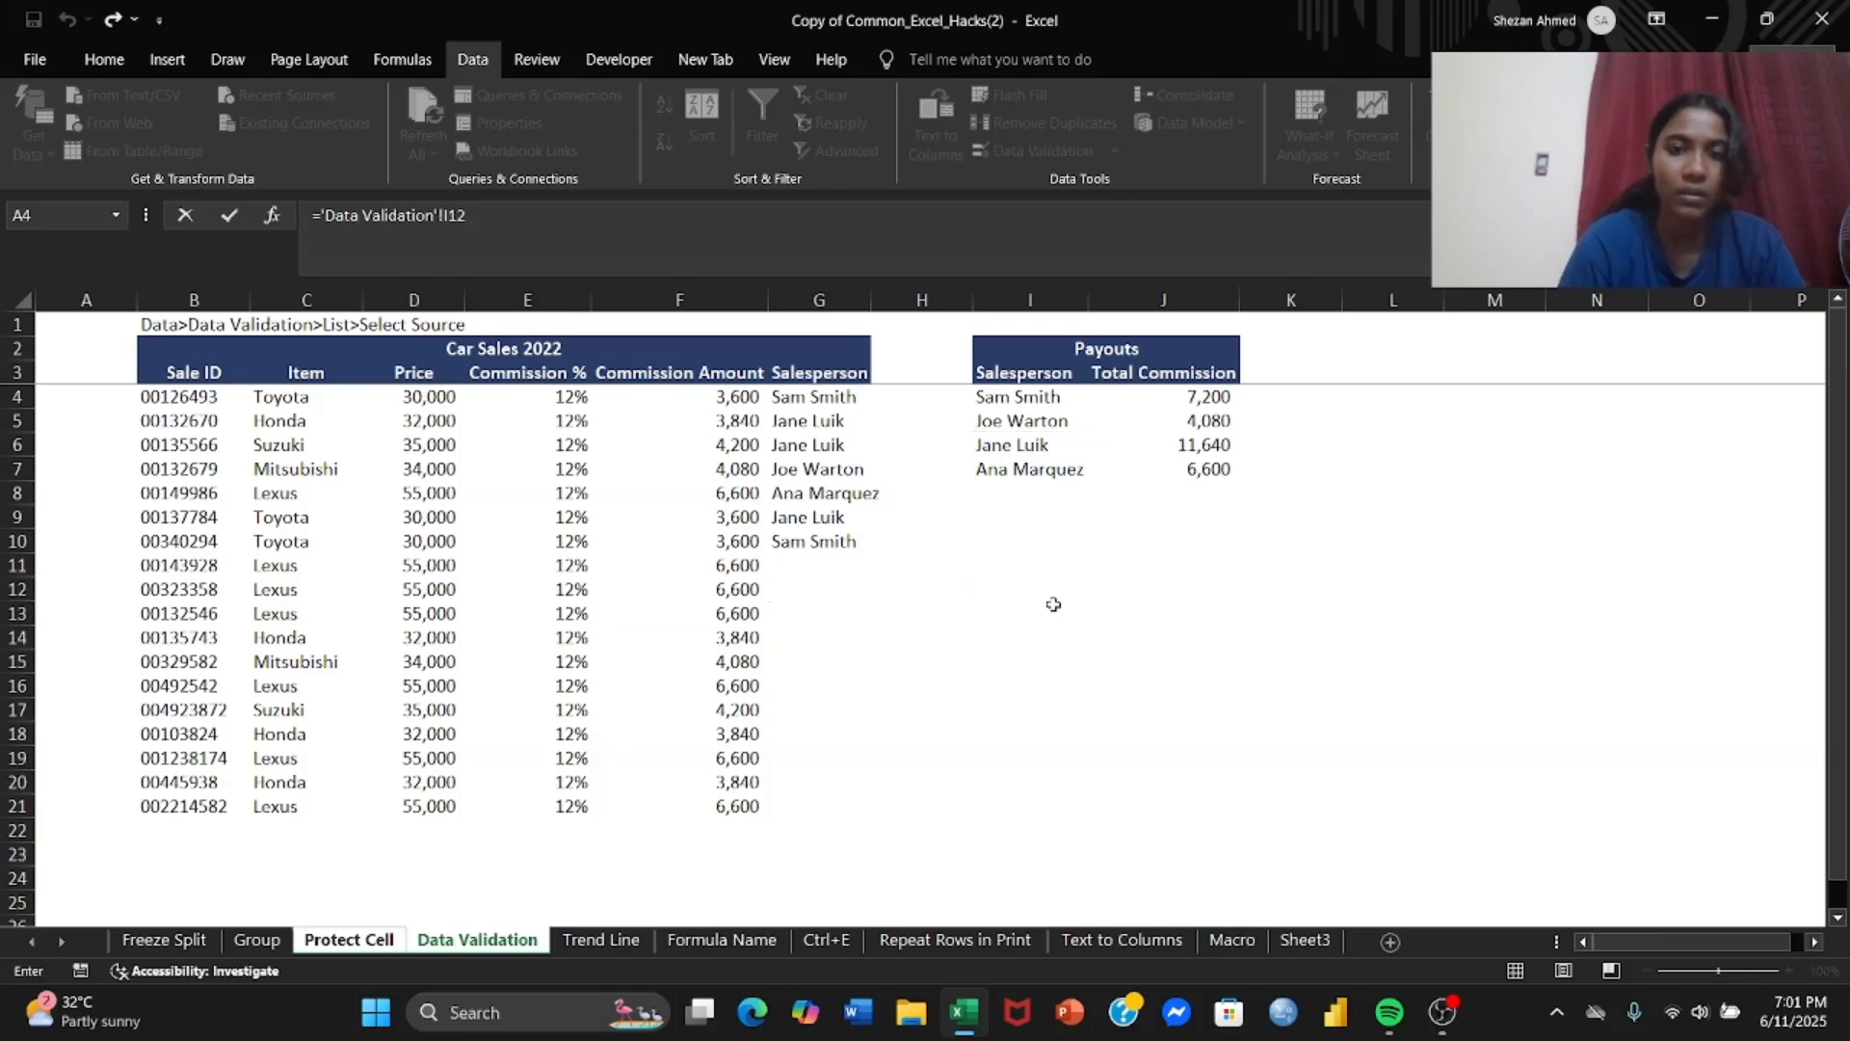
click(1003, 500)
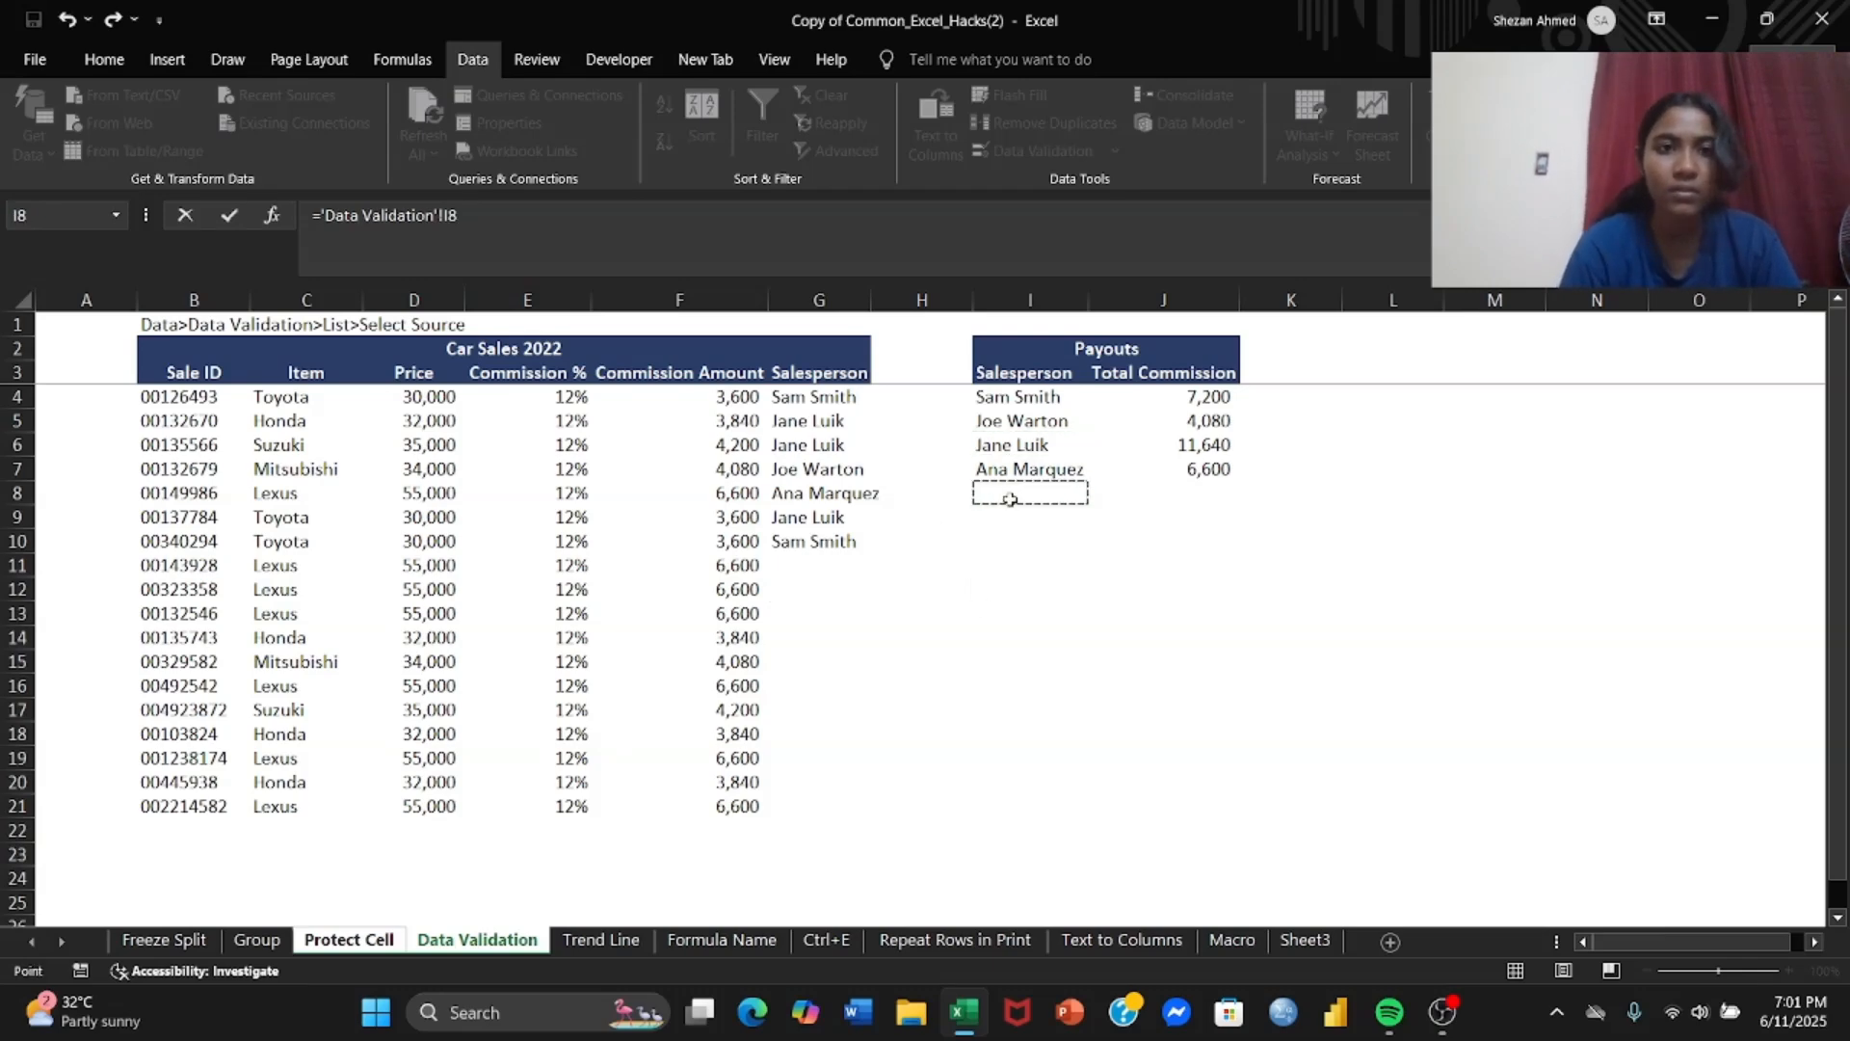
click(709, 383)
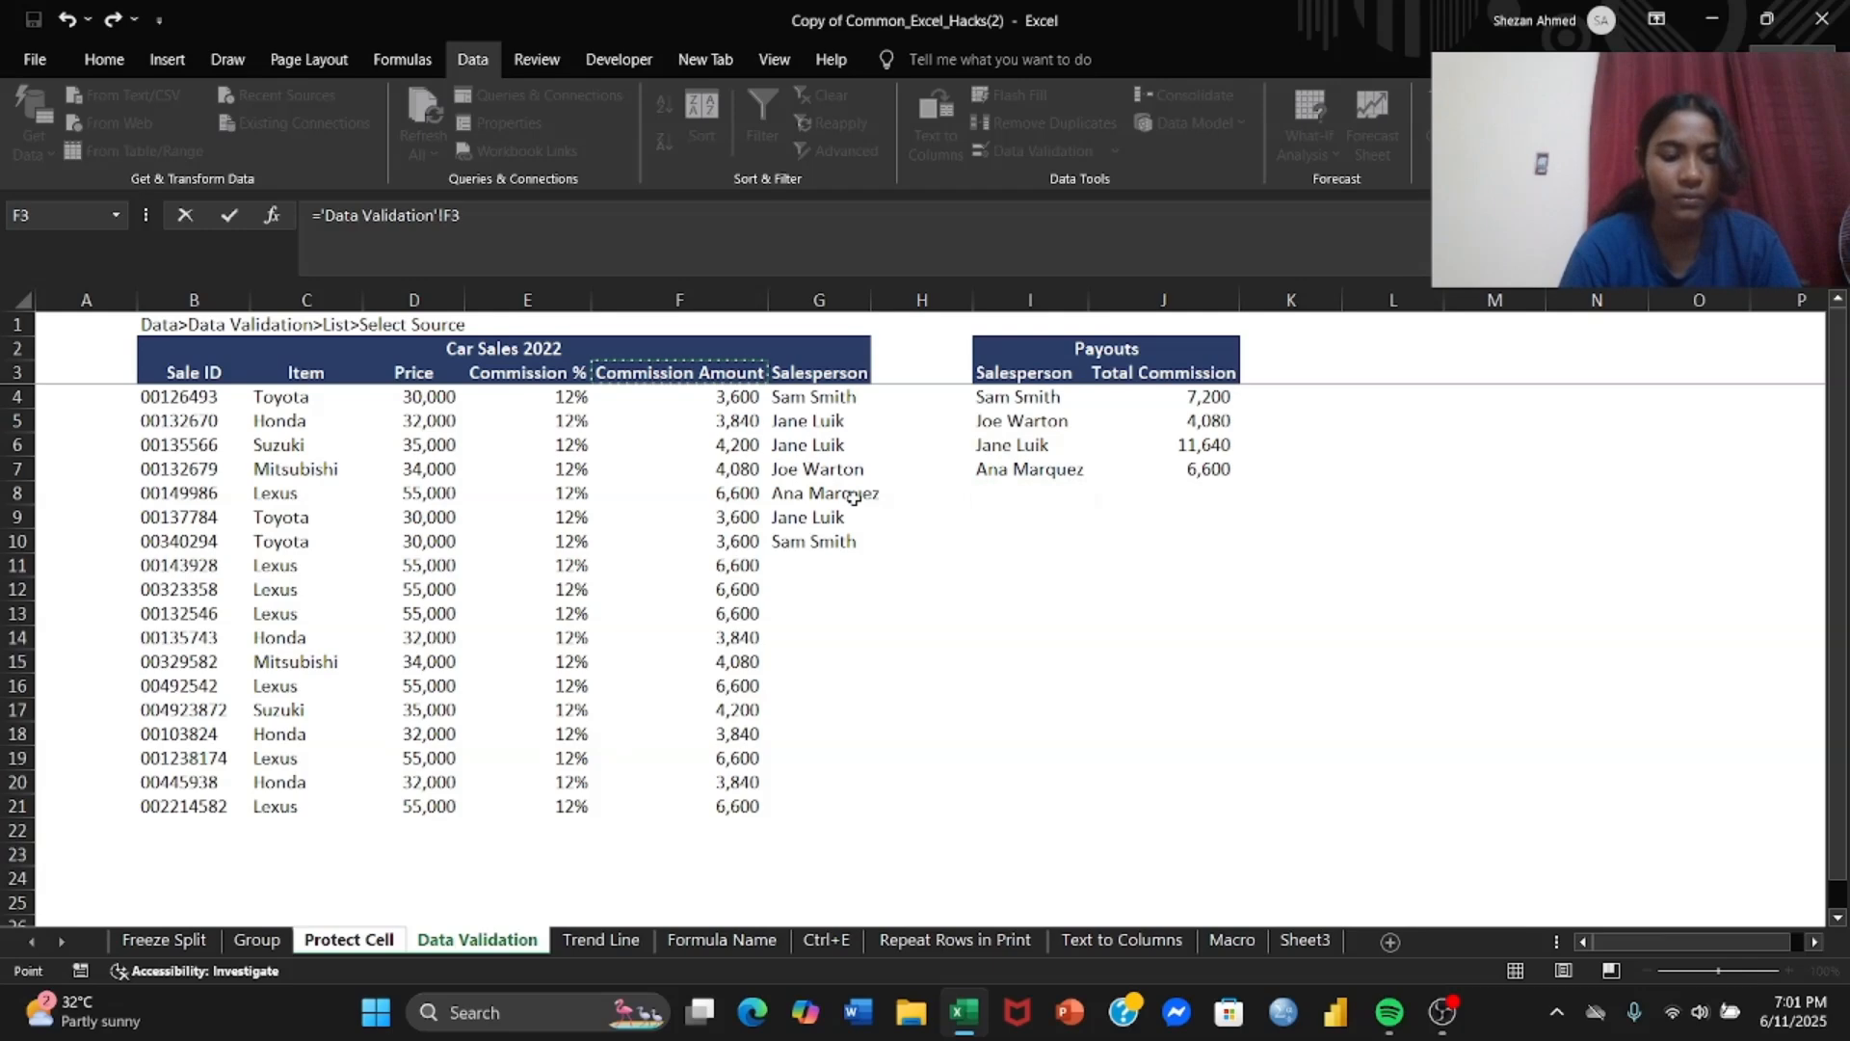
key(ctrl+z)
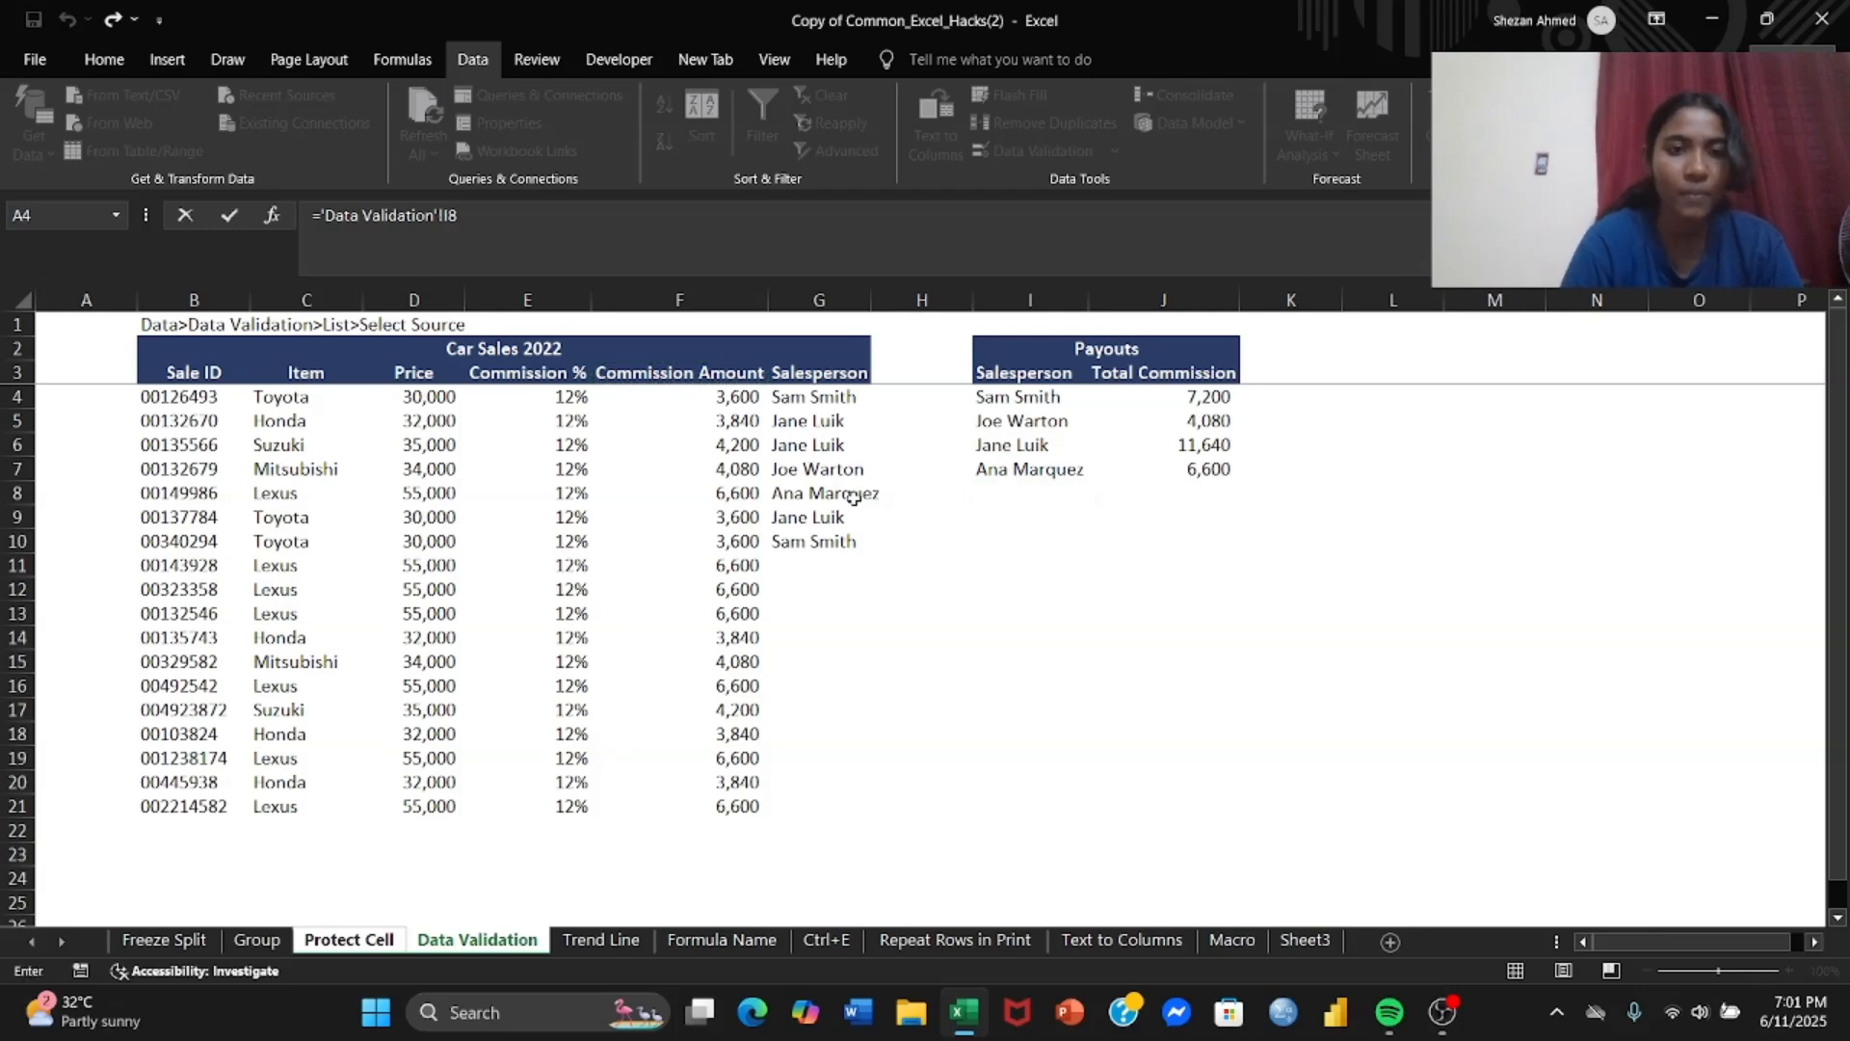
click(740, 398)
click(1030, 541)
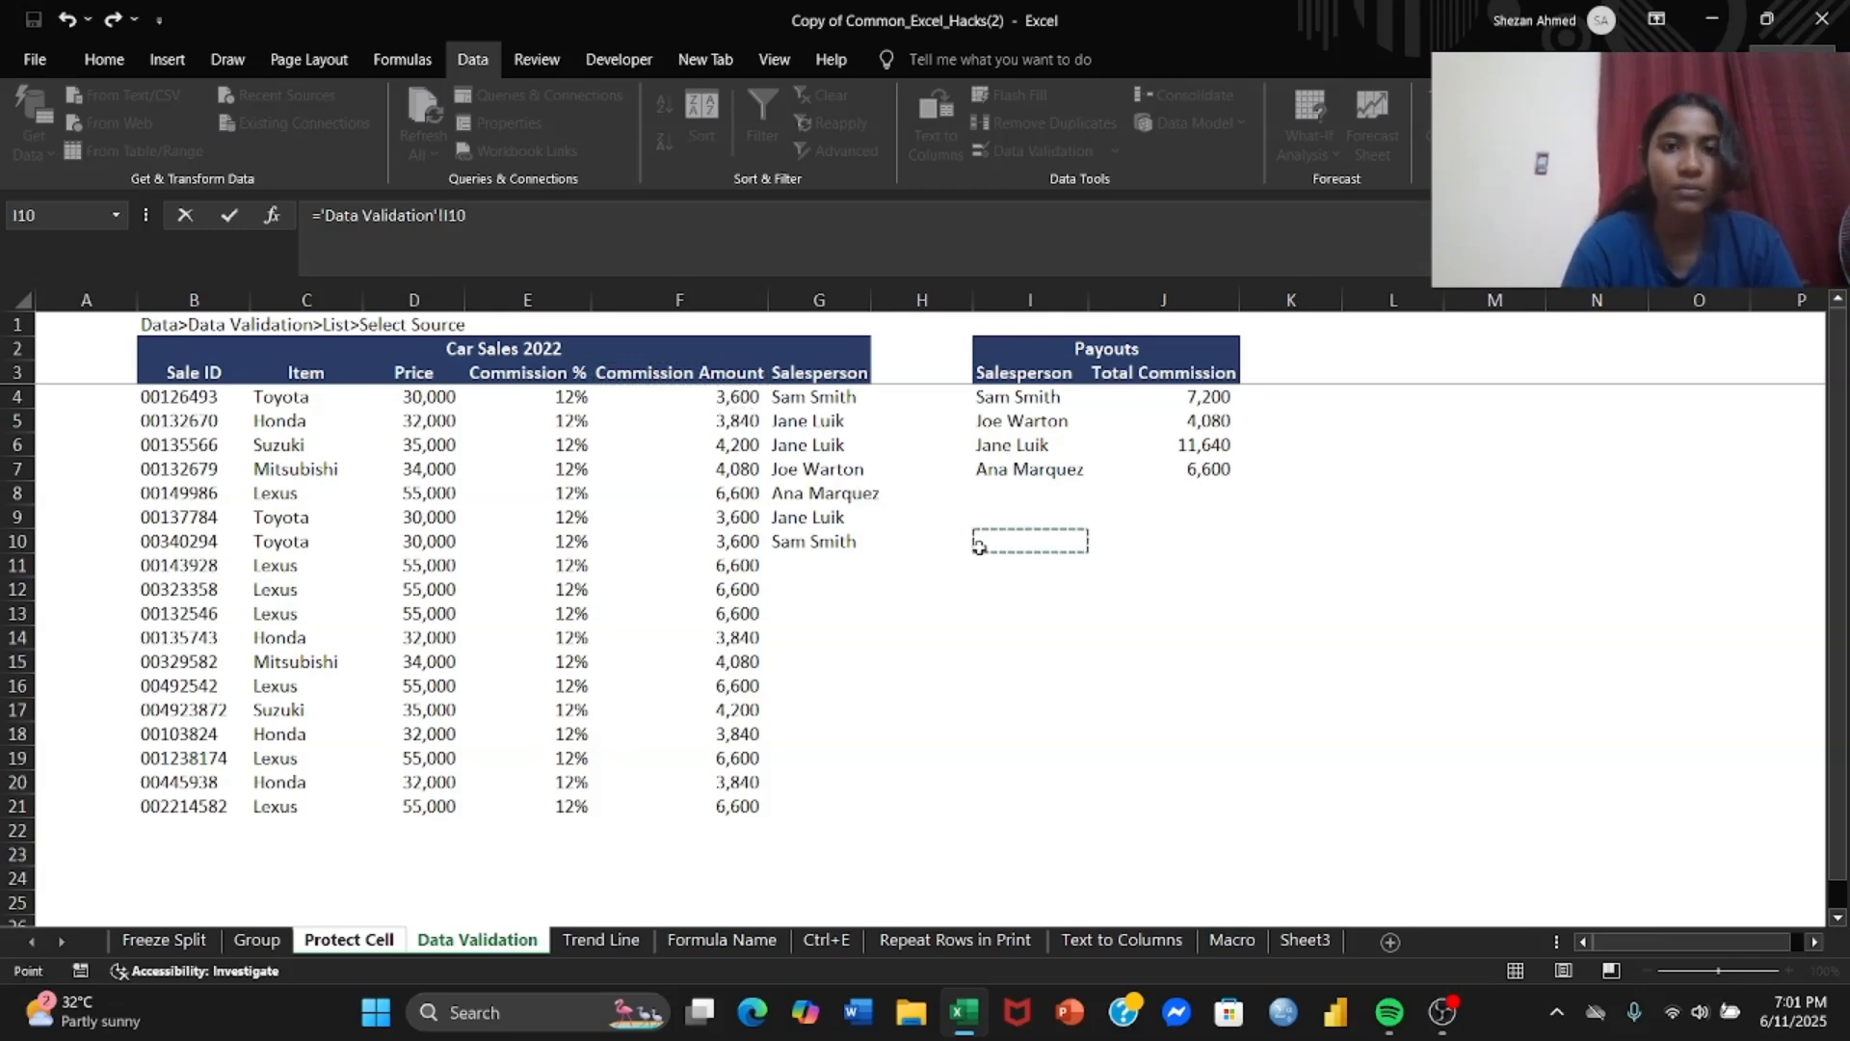
click(1445, 1010)
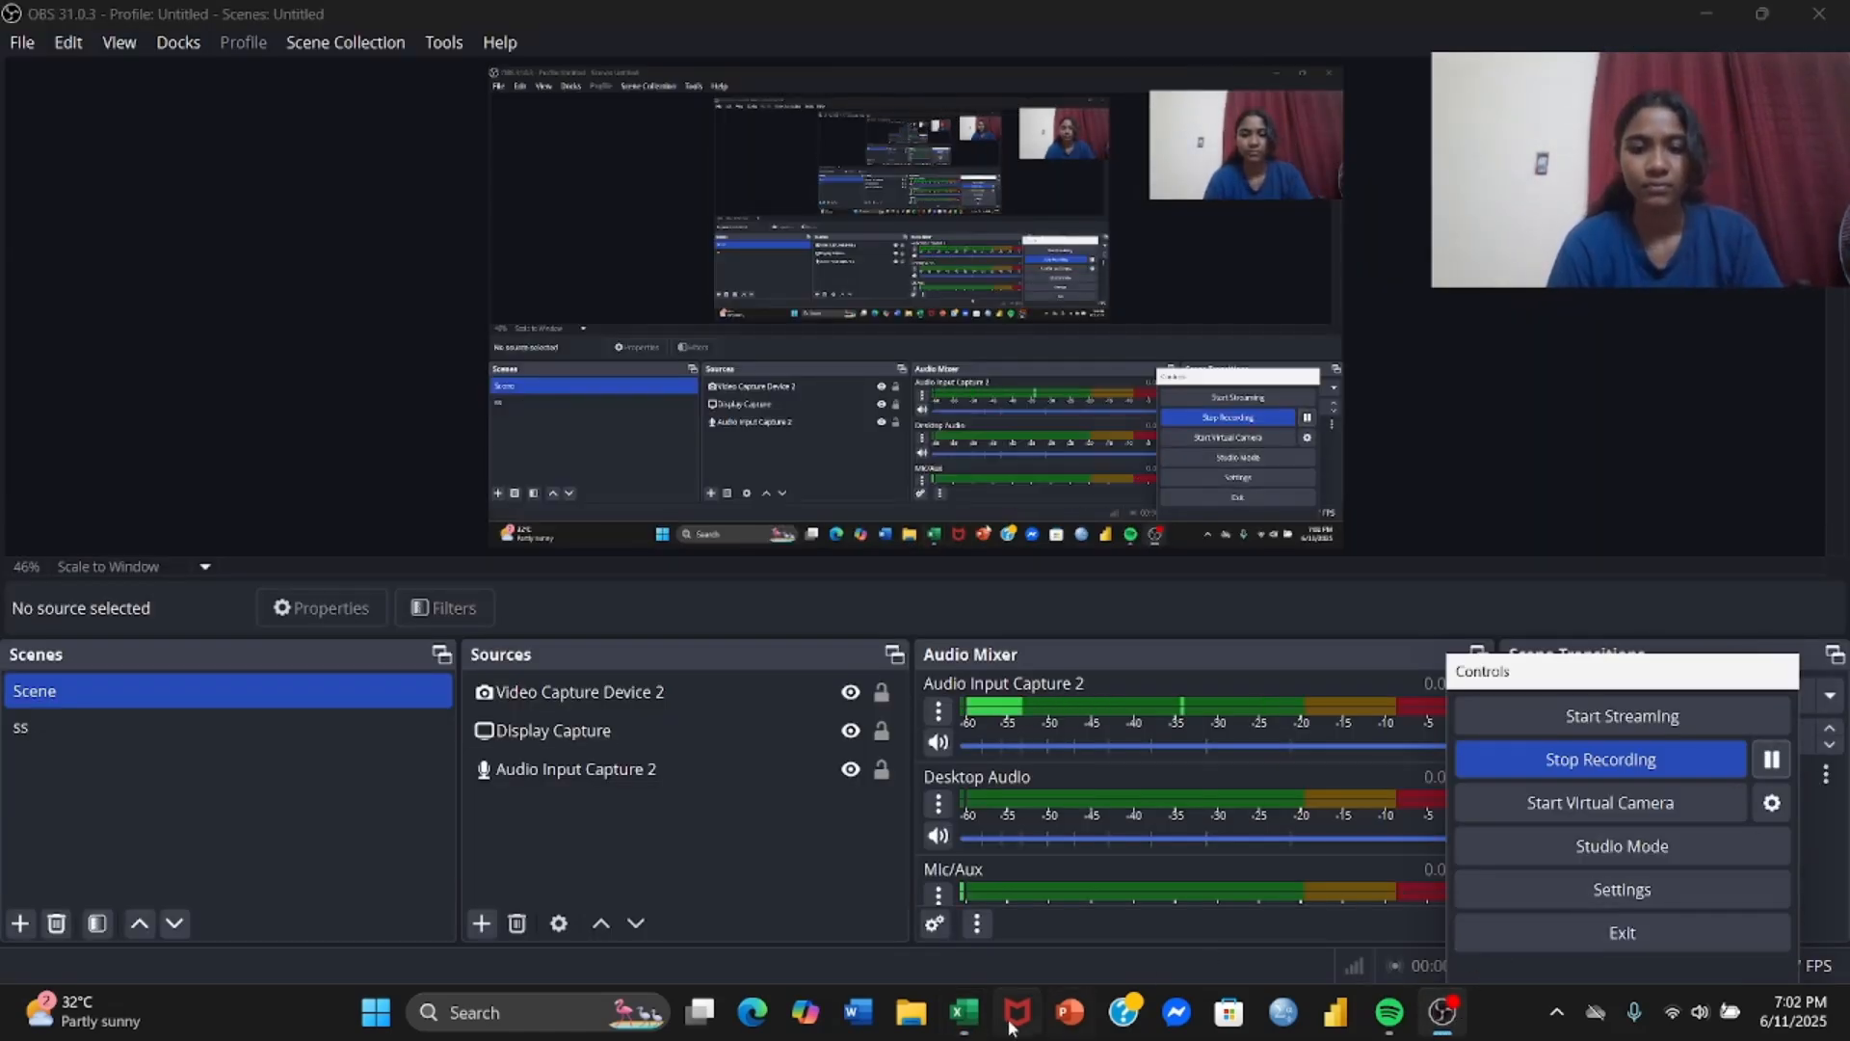
click(965, 1011)
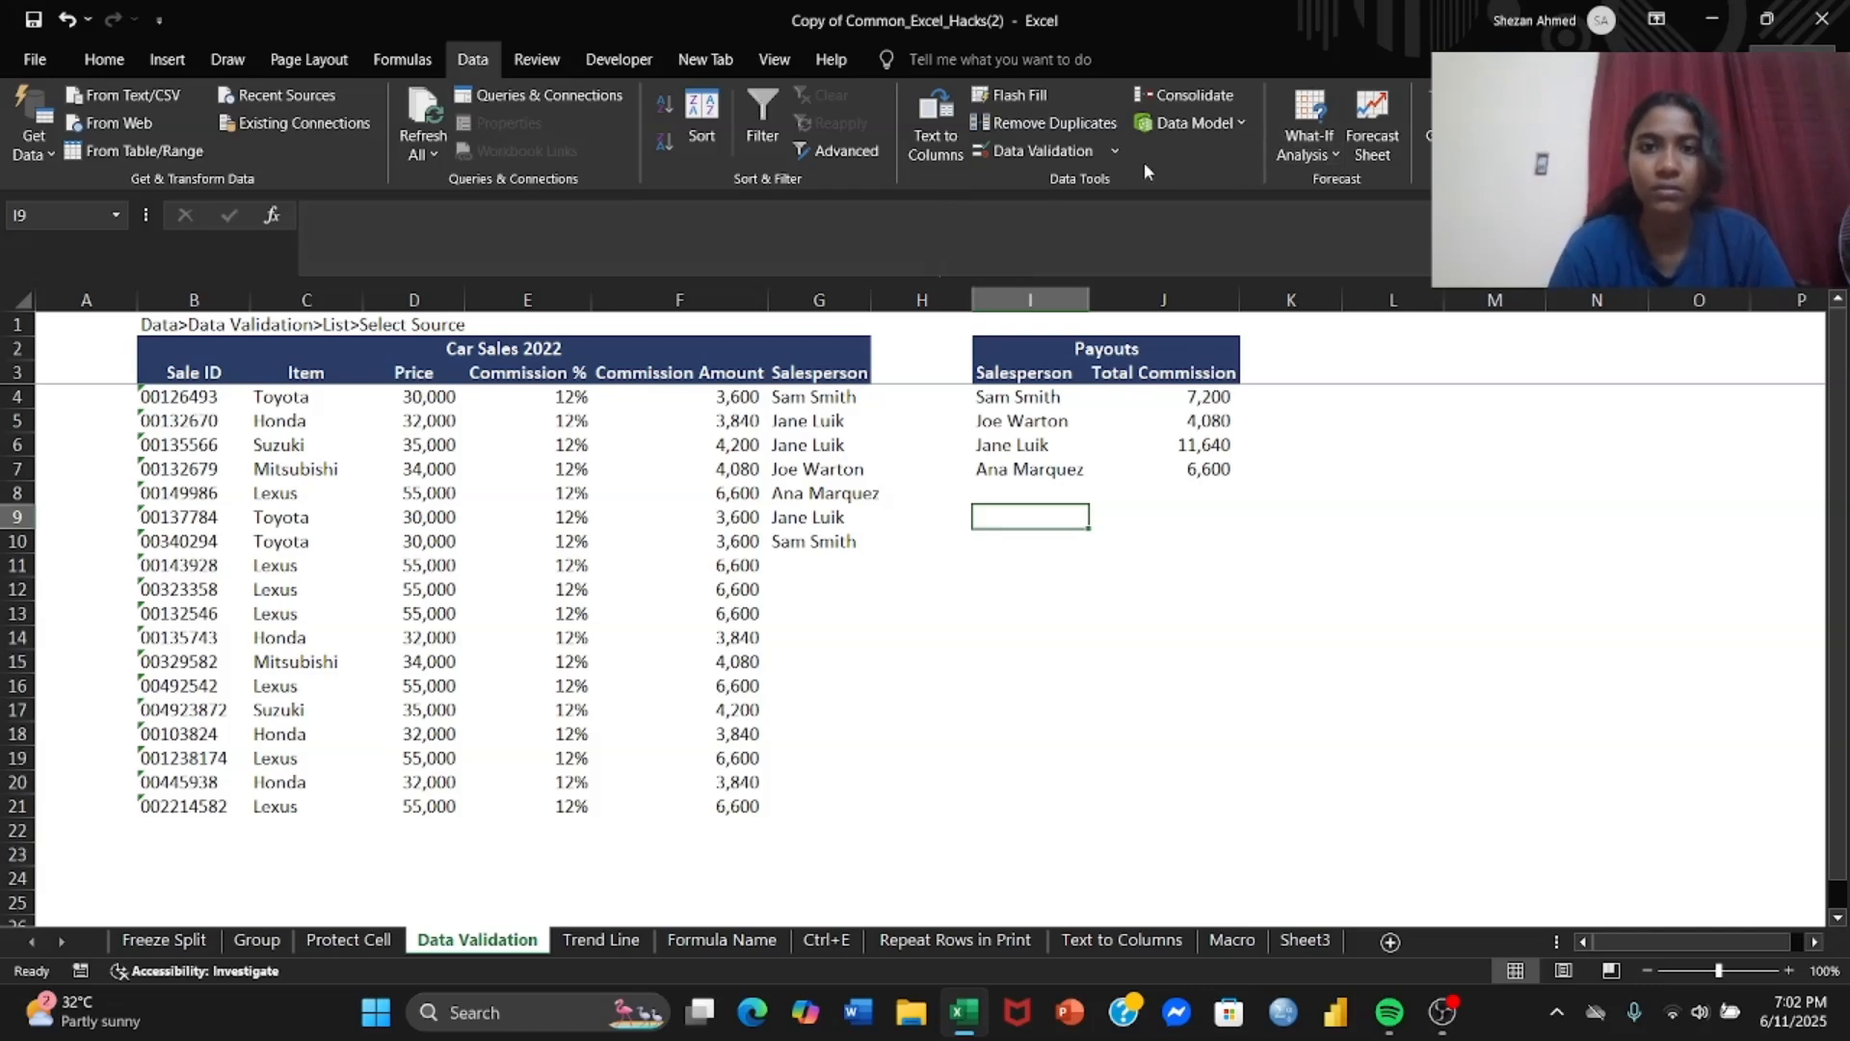
Add a data validation list to cell I9, using the Payouts salesperson names in I4:I7 as its source
click(1116, 152)
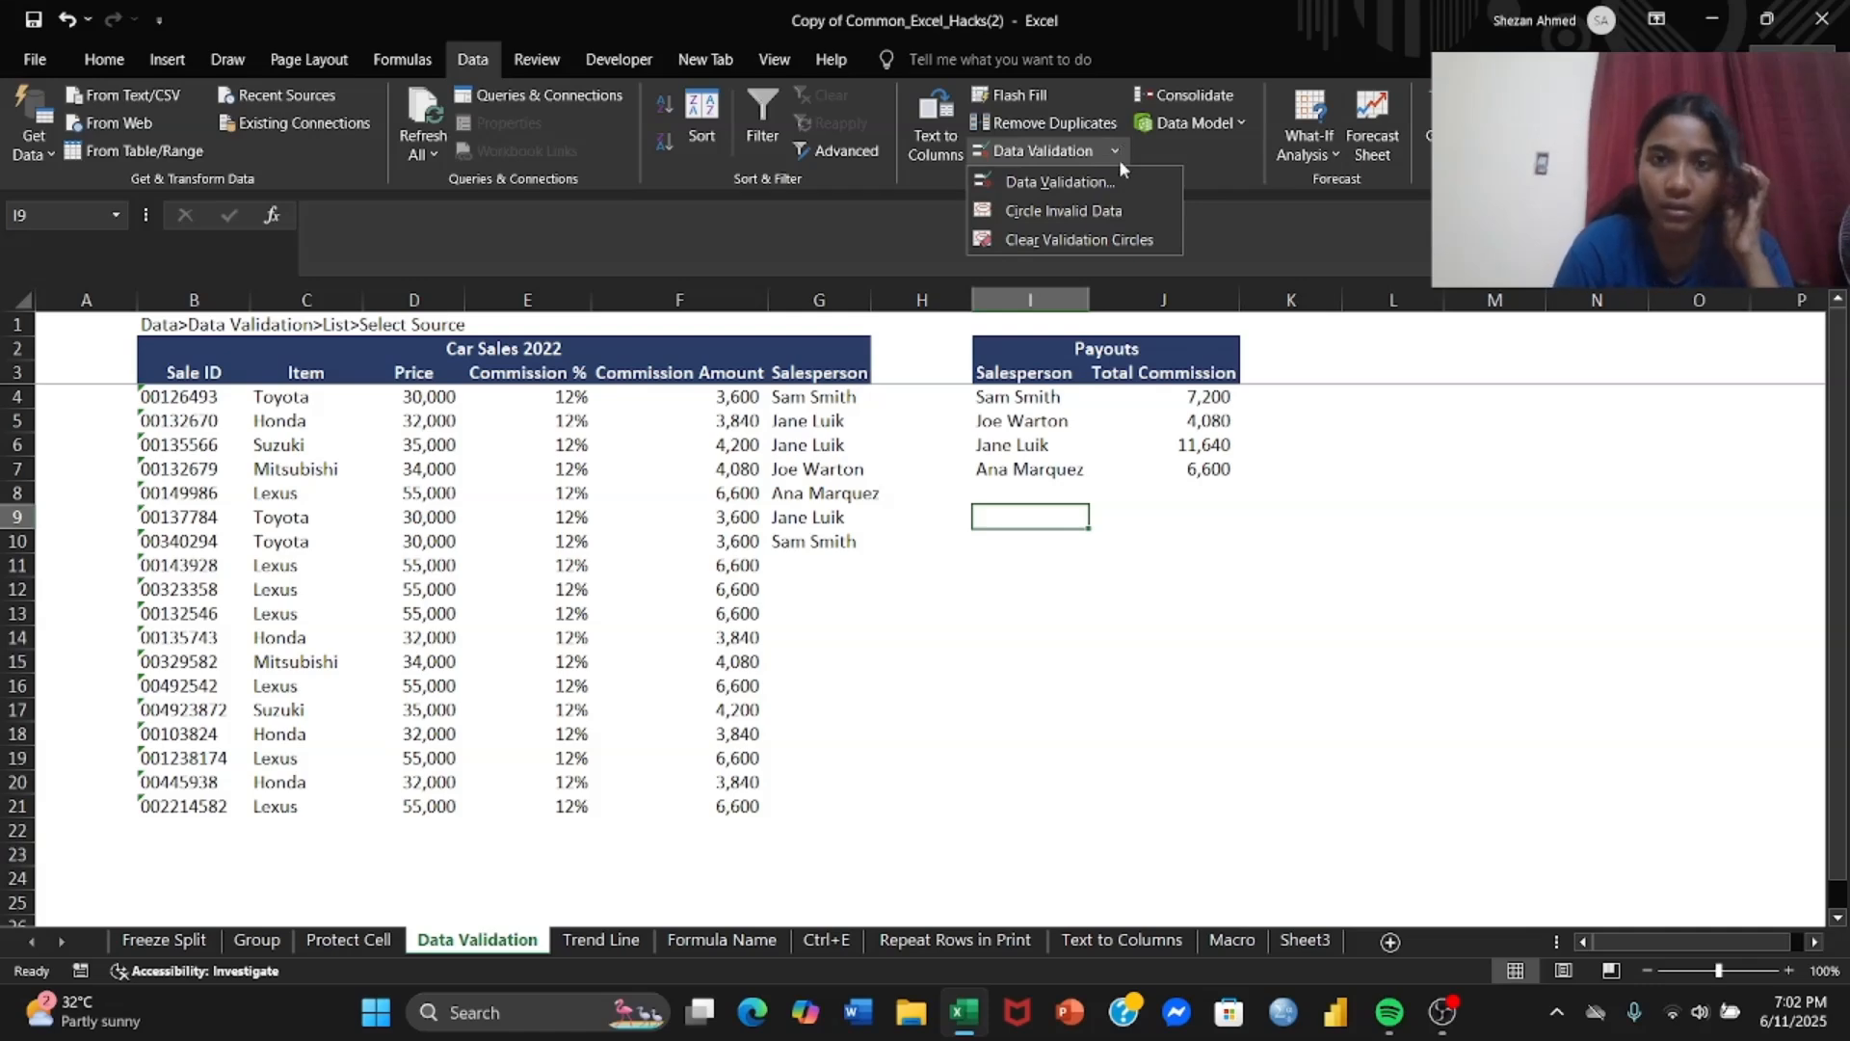
click(1119, 181)
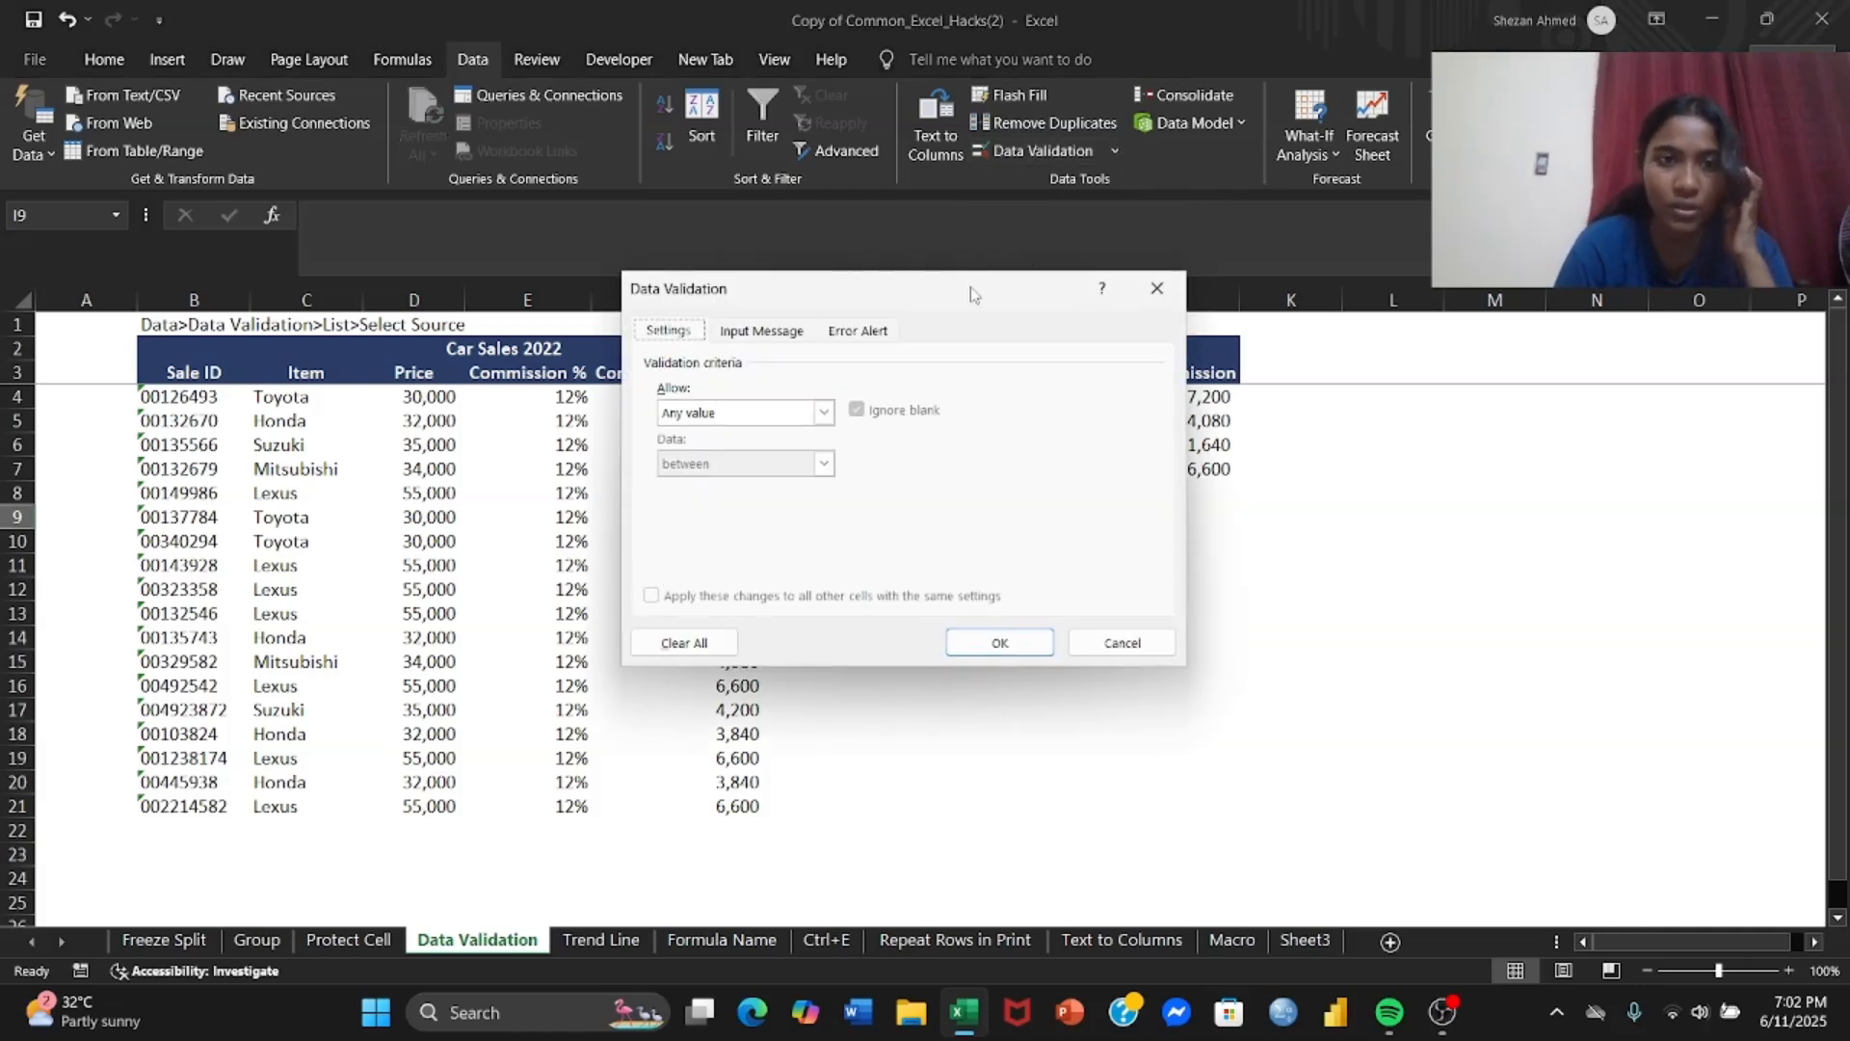
click(825, 413)
click(758, 485)
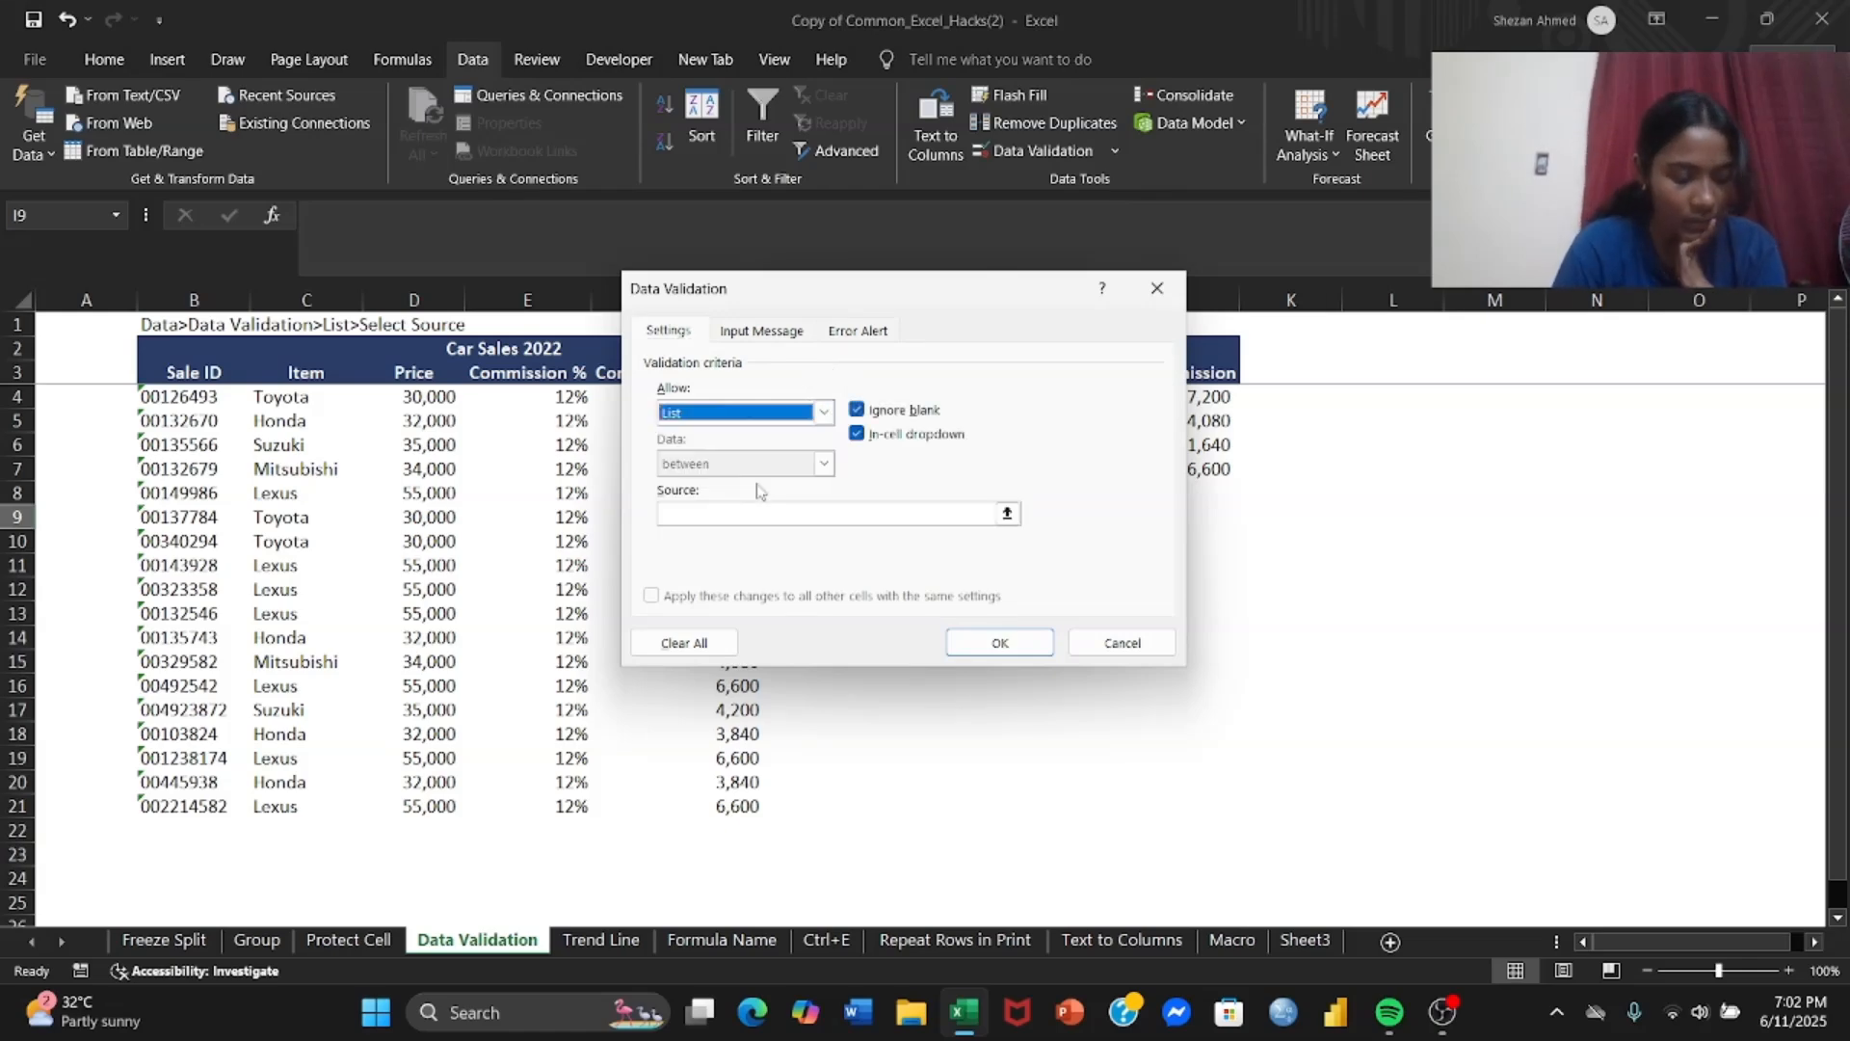
click(1007, 512)
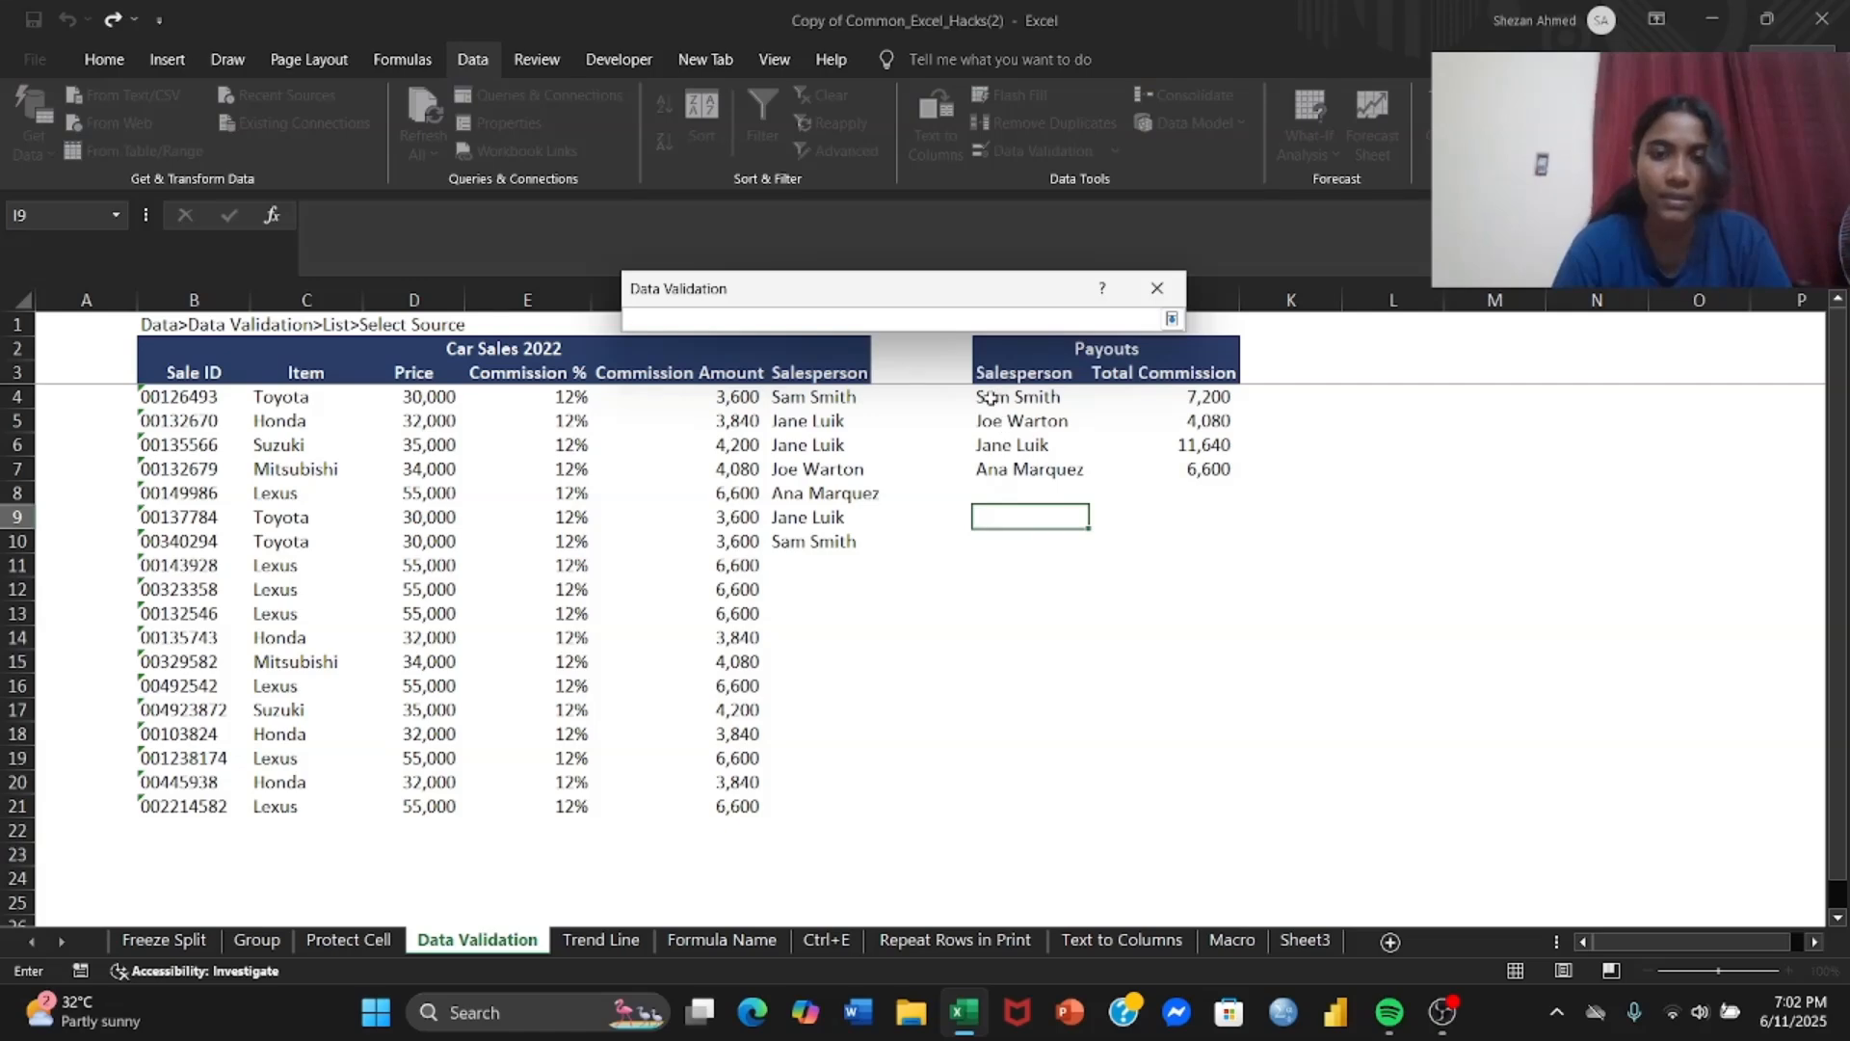
click(990, 398)
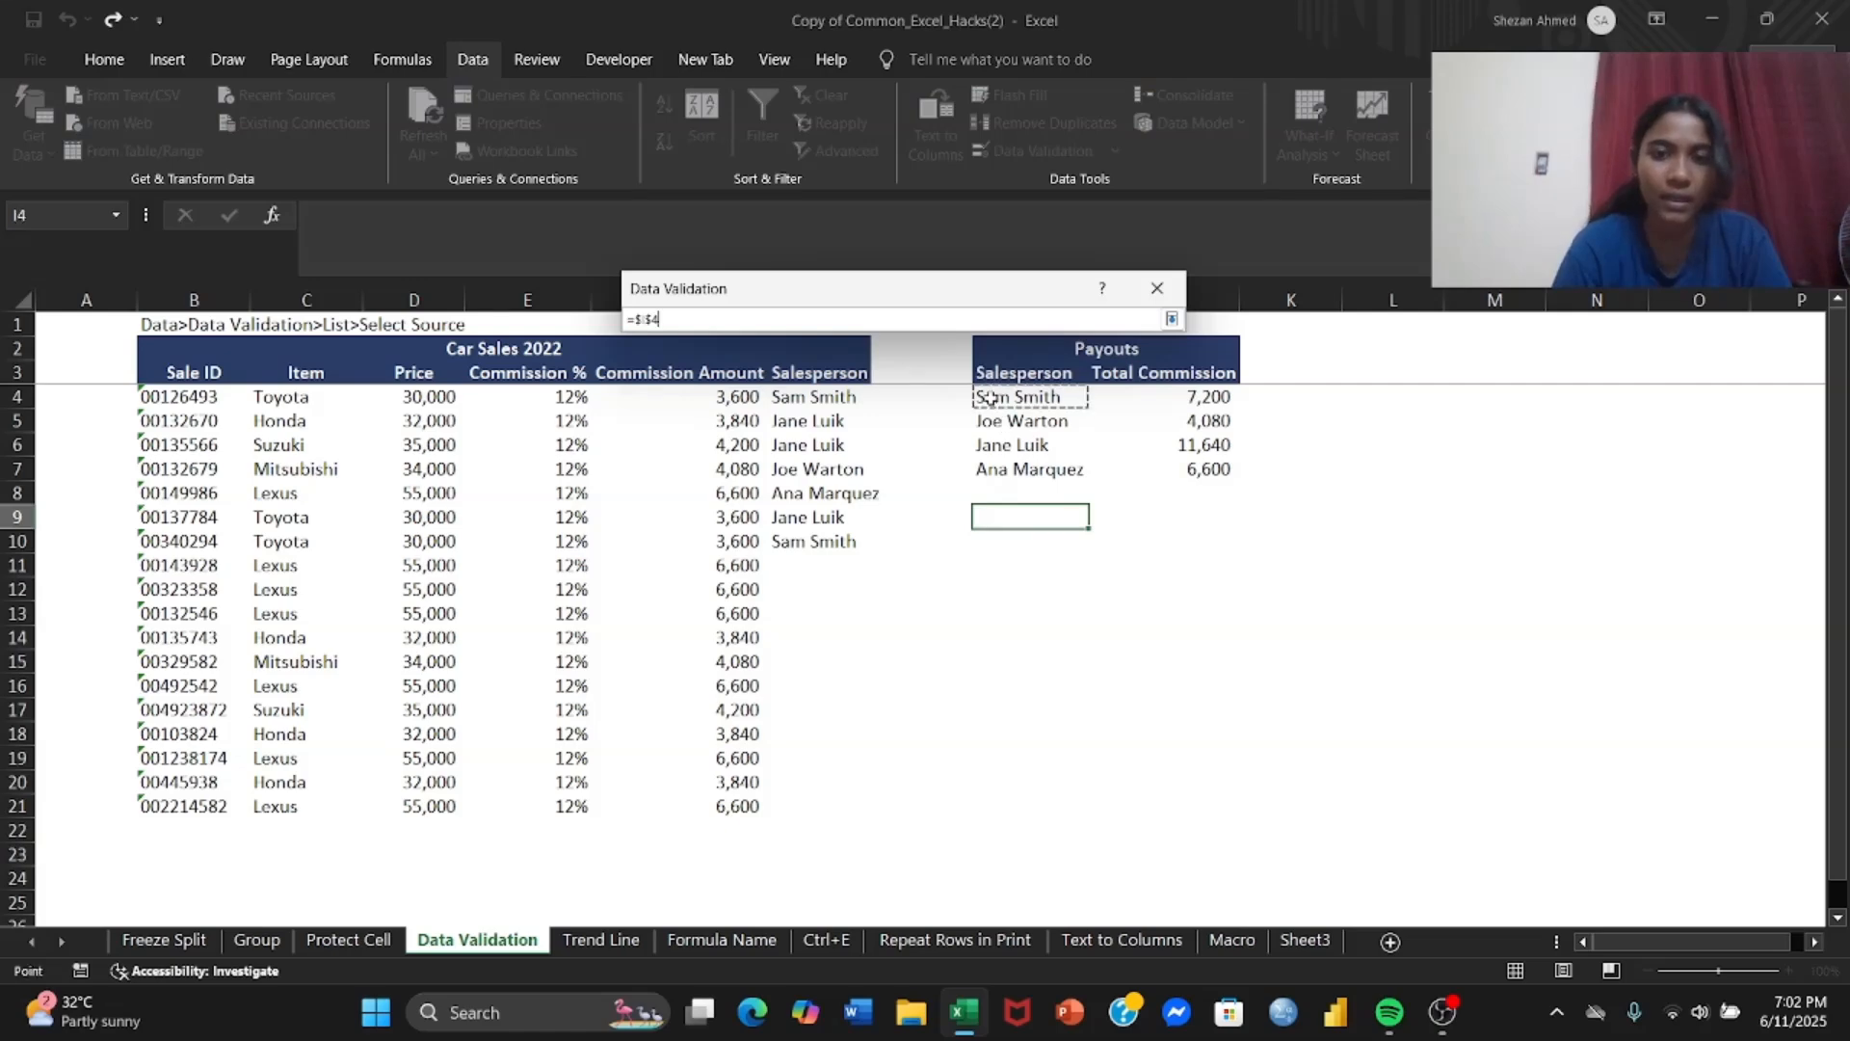
shift+click(1009, 473)
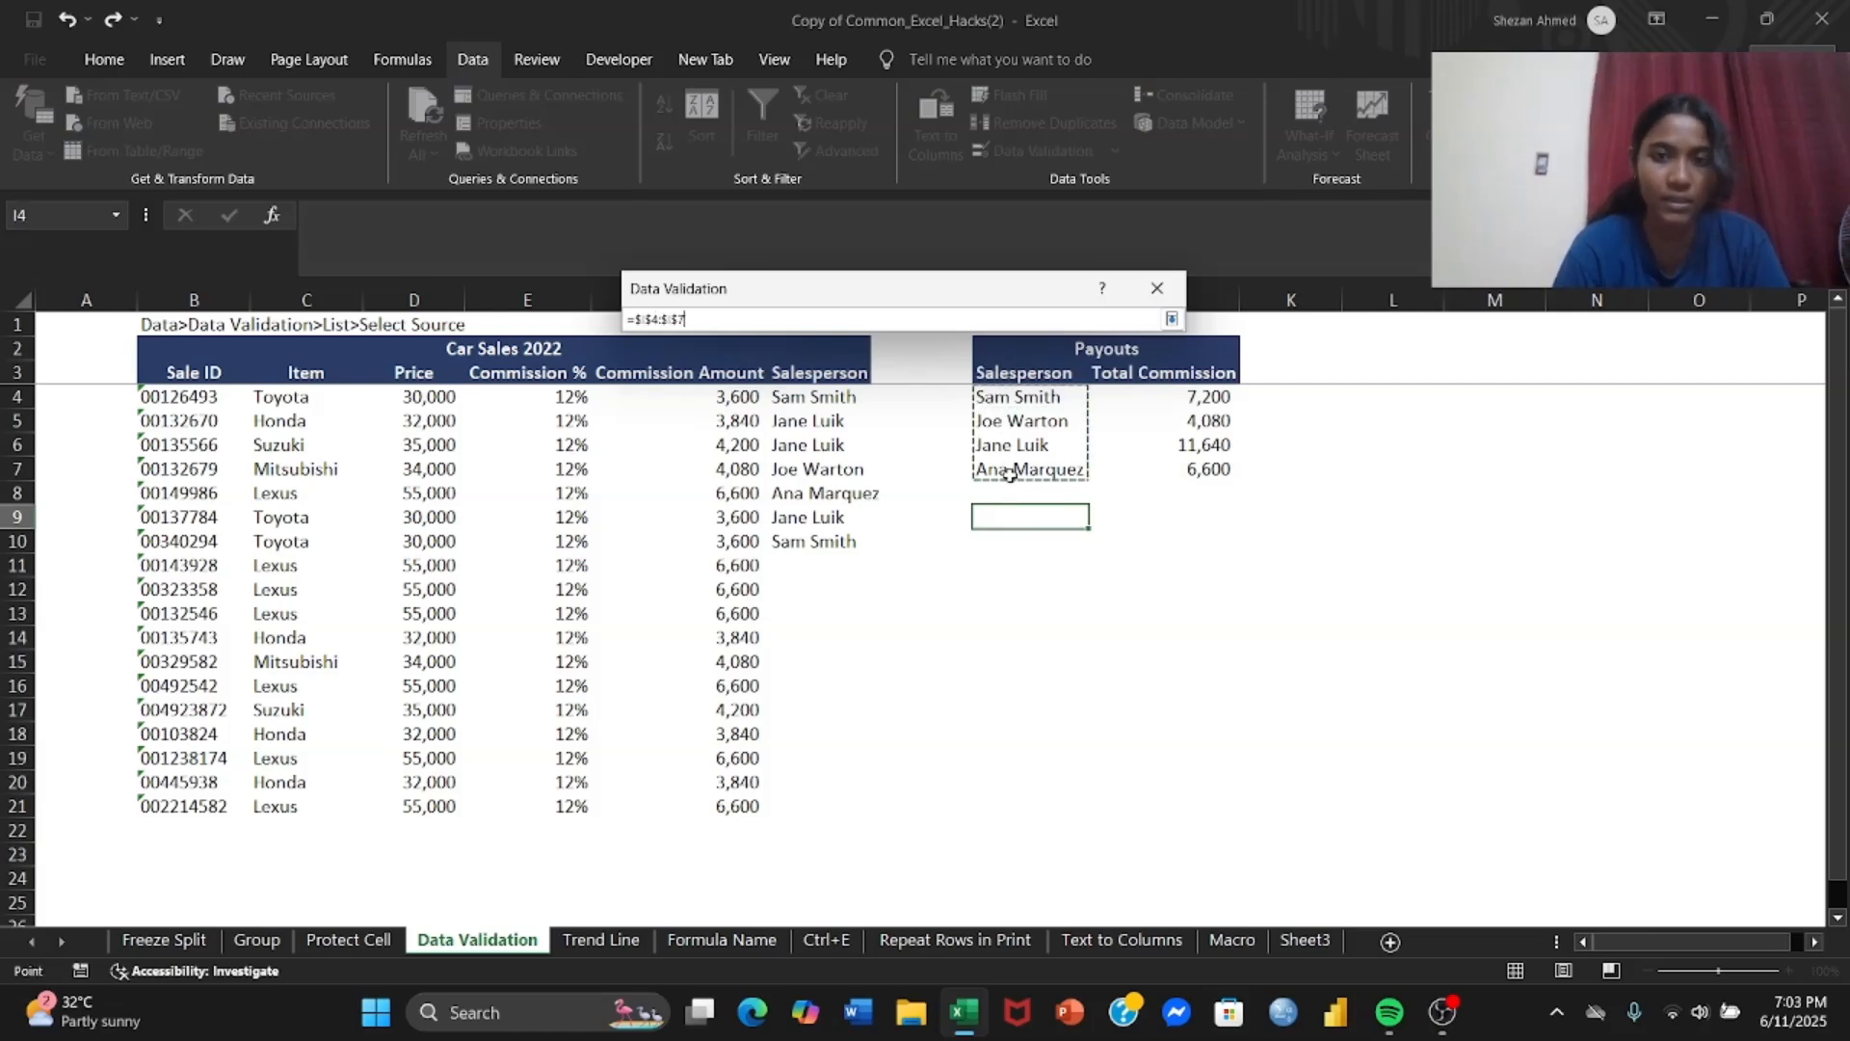
click(1171, 319)
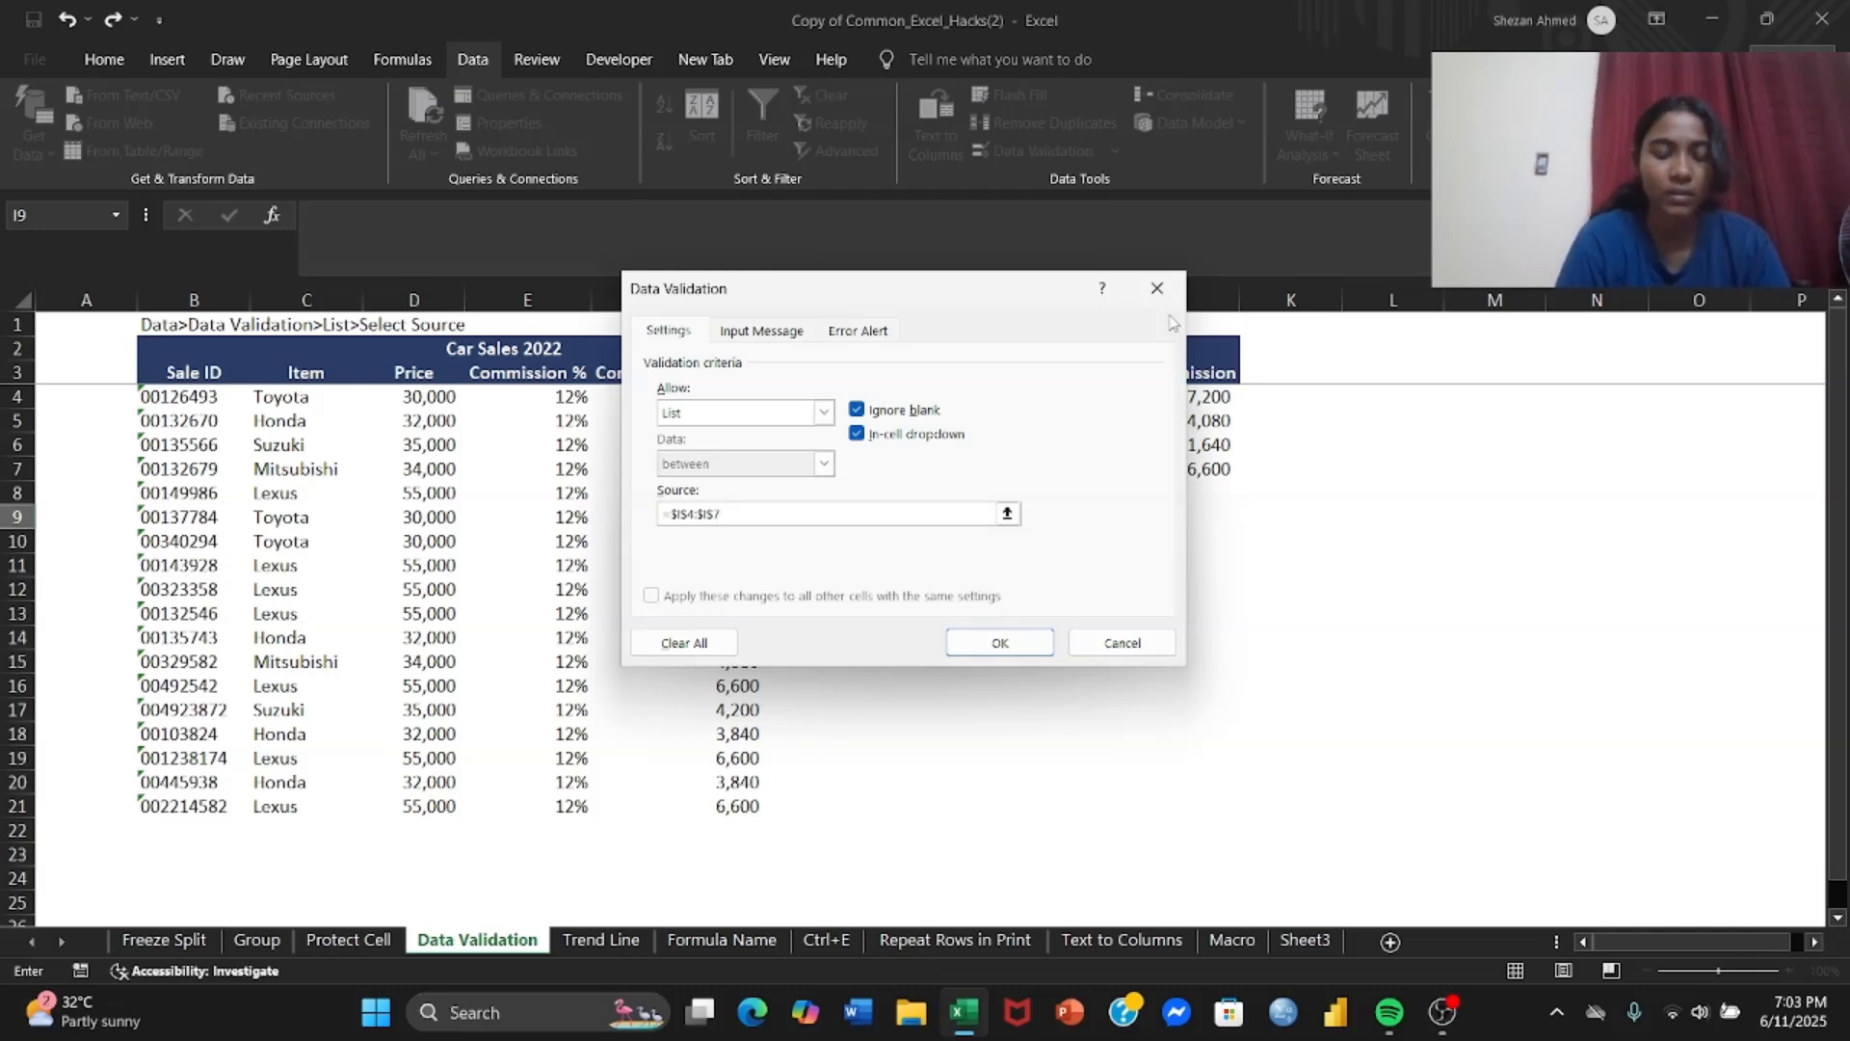
key(Return)
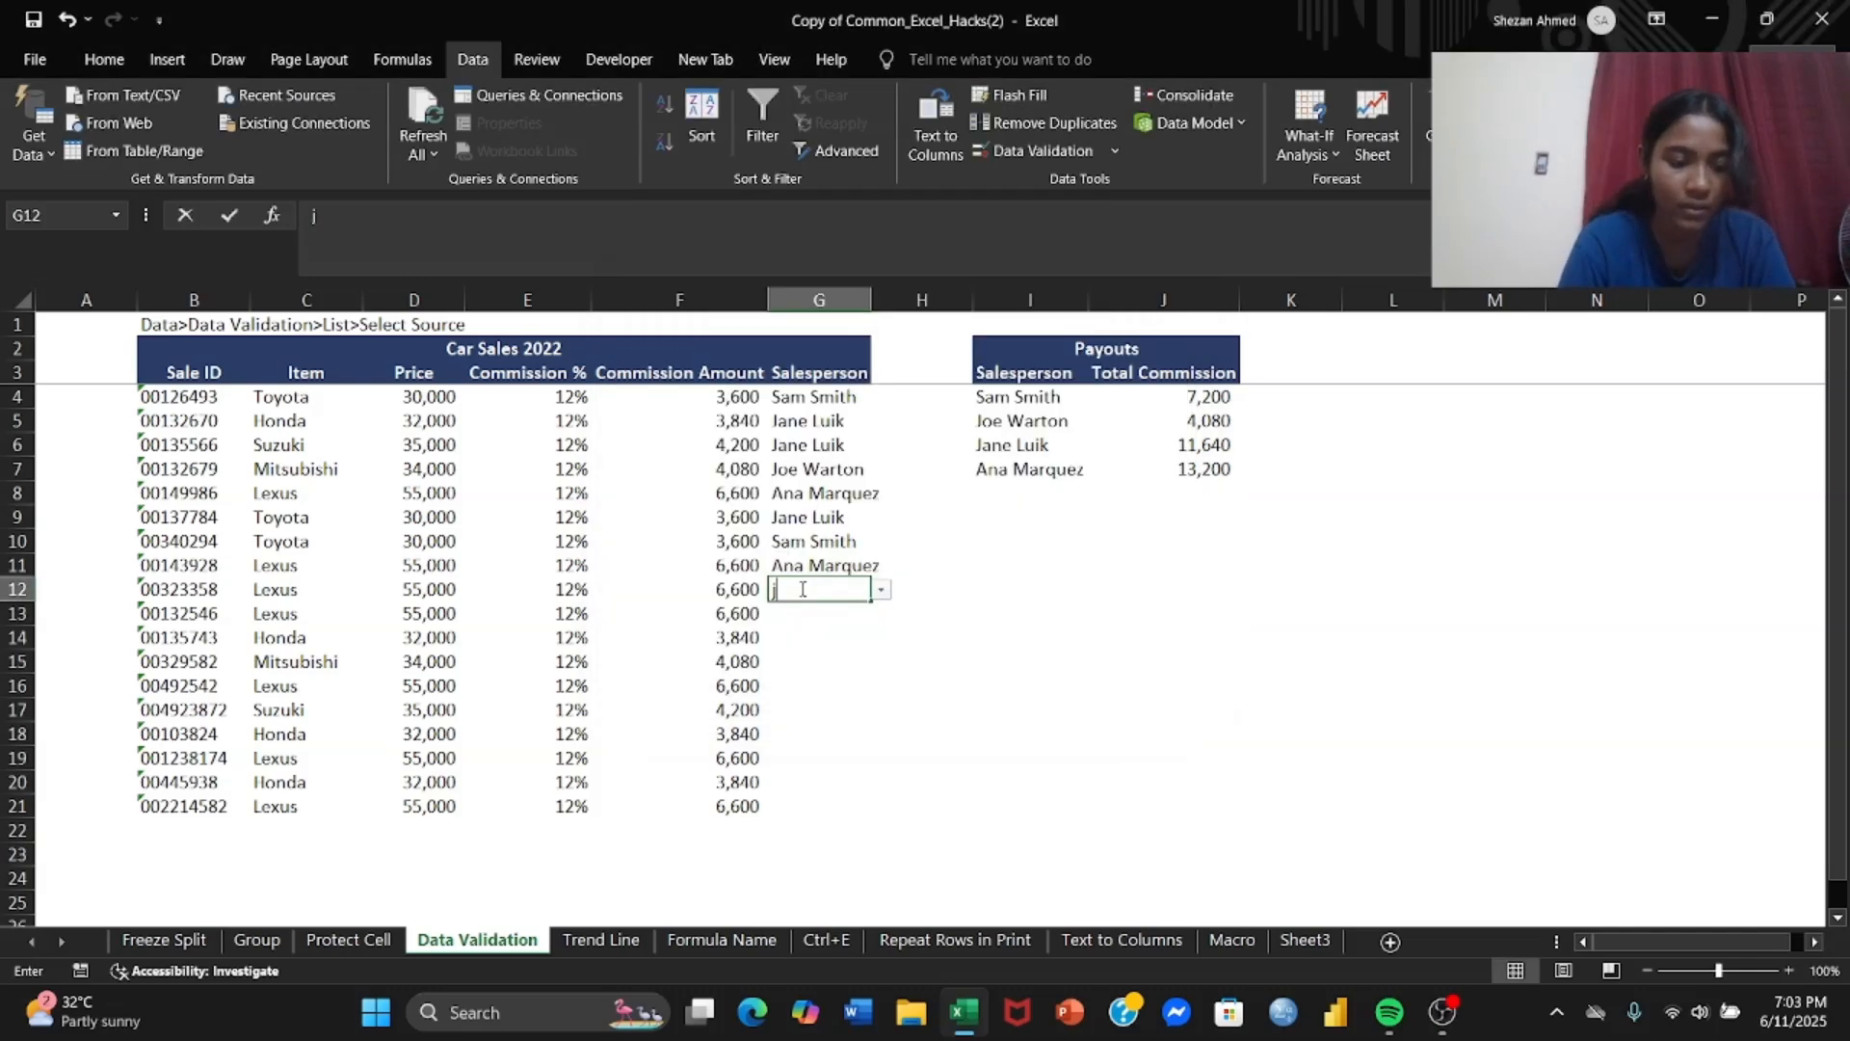
Assign the third salesperson from the Payouts list to the sales in G12 and G13, choosing the G13 entry from its dropdown list
text(jane Luik)
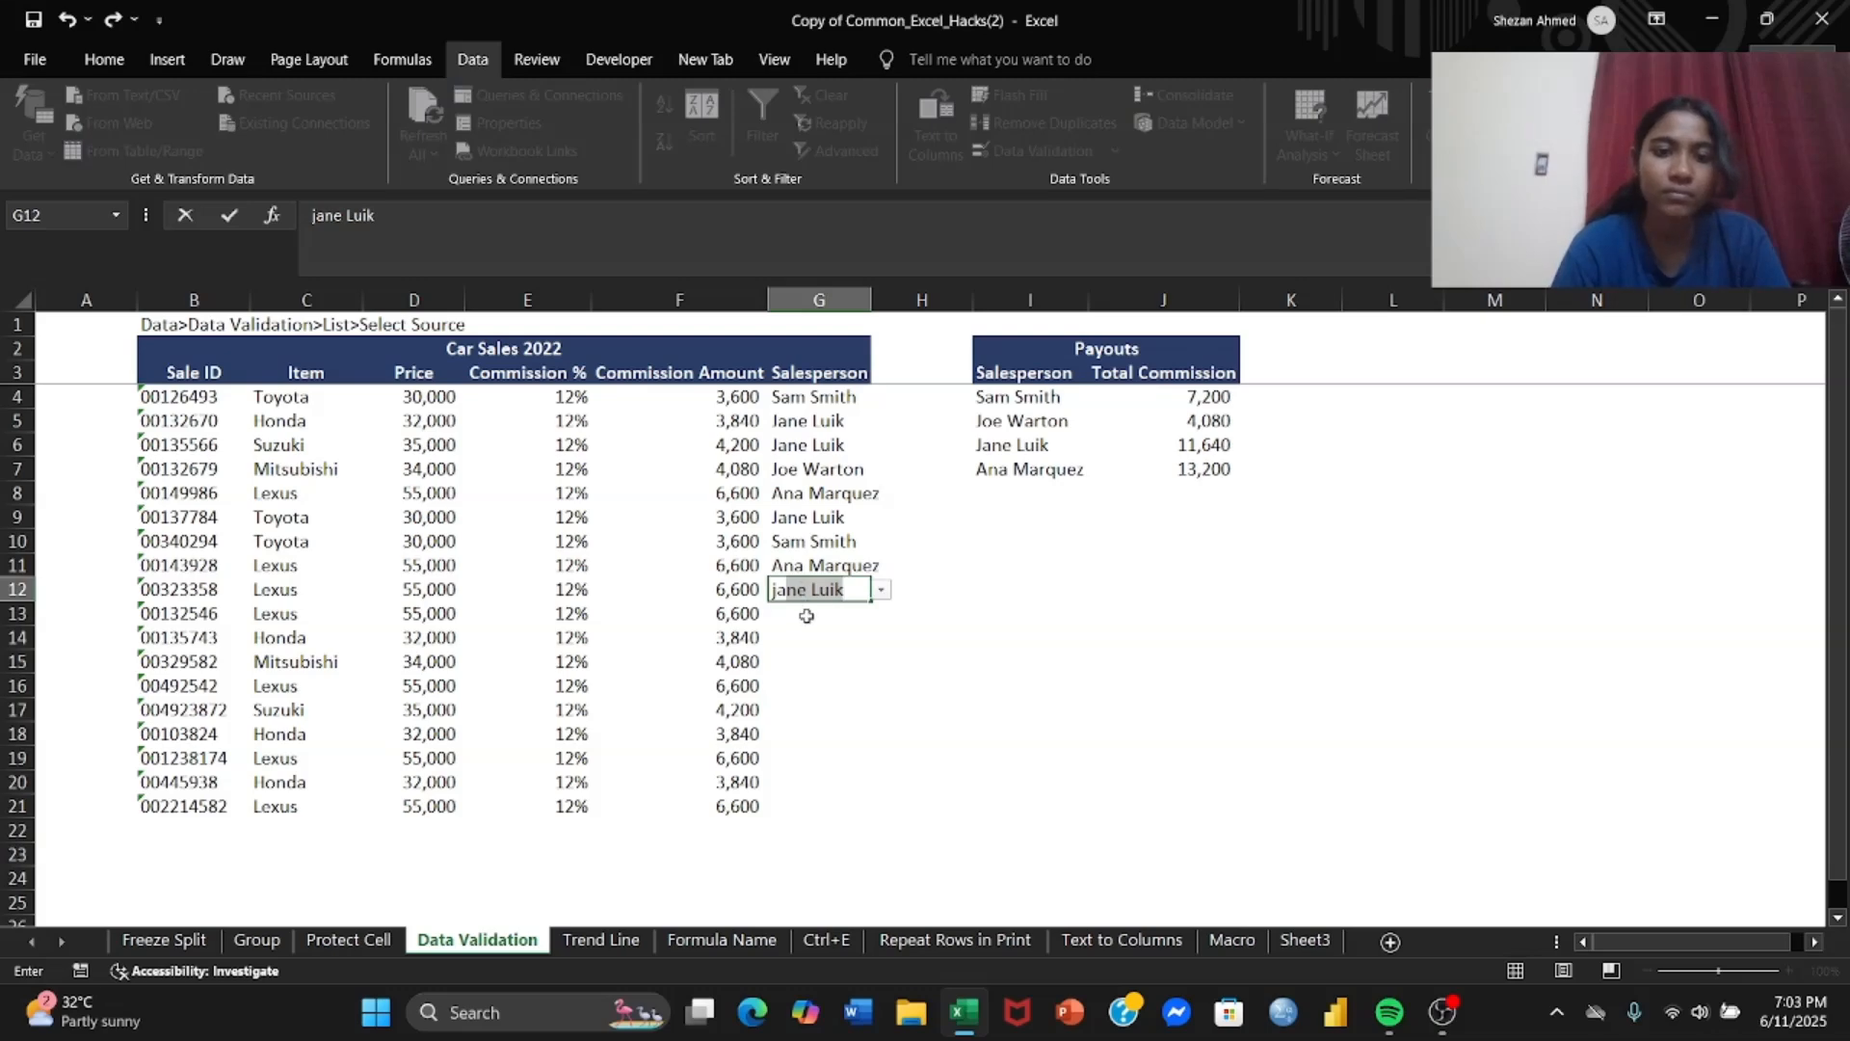
key(Return)
click(881, 615)
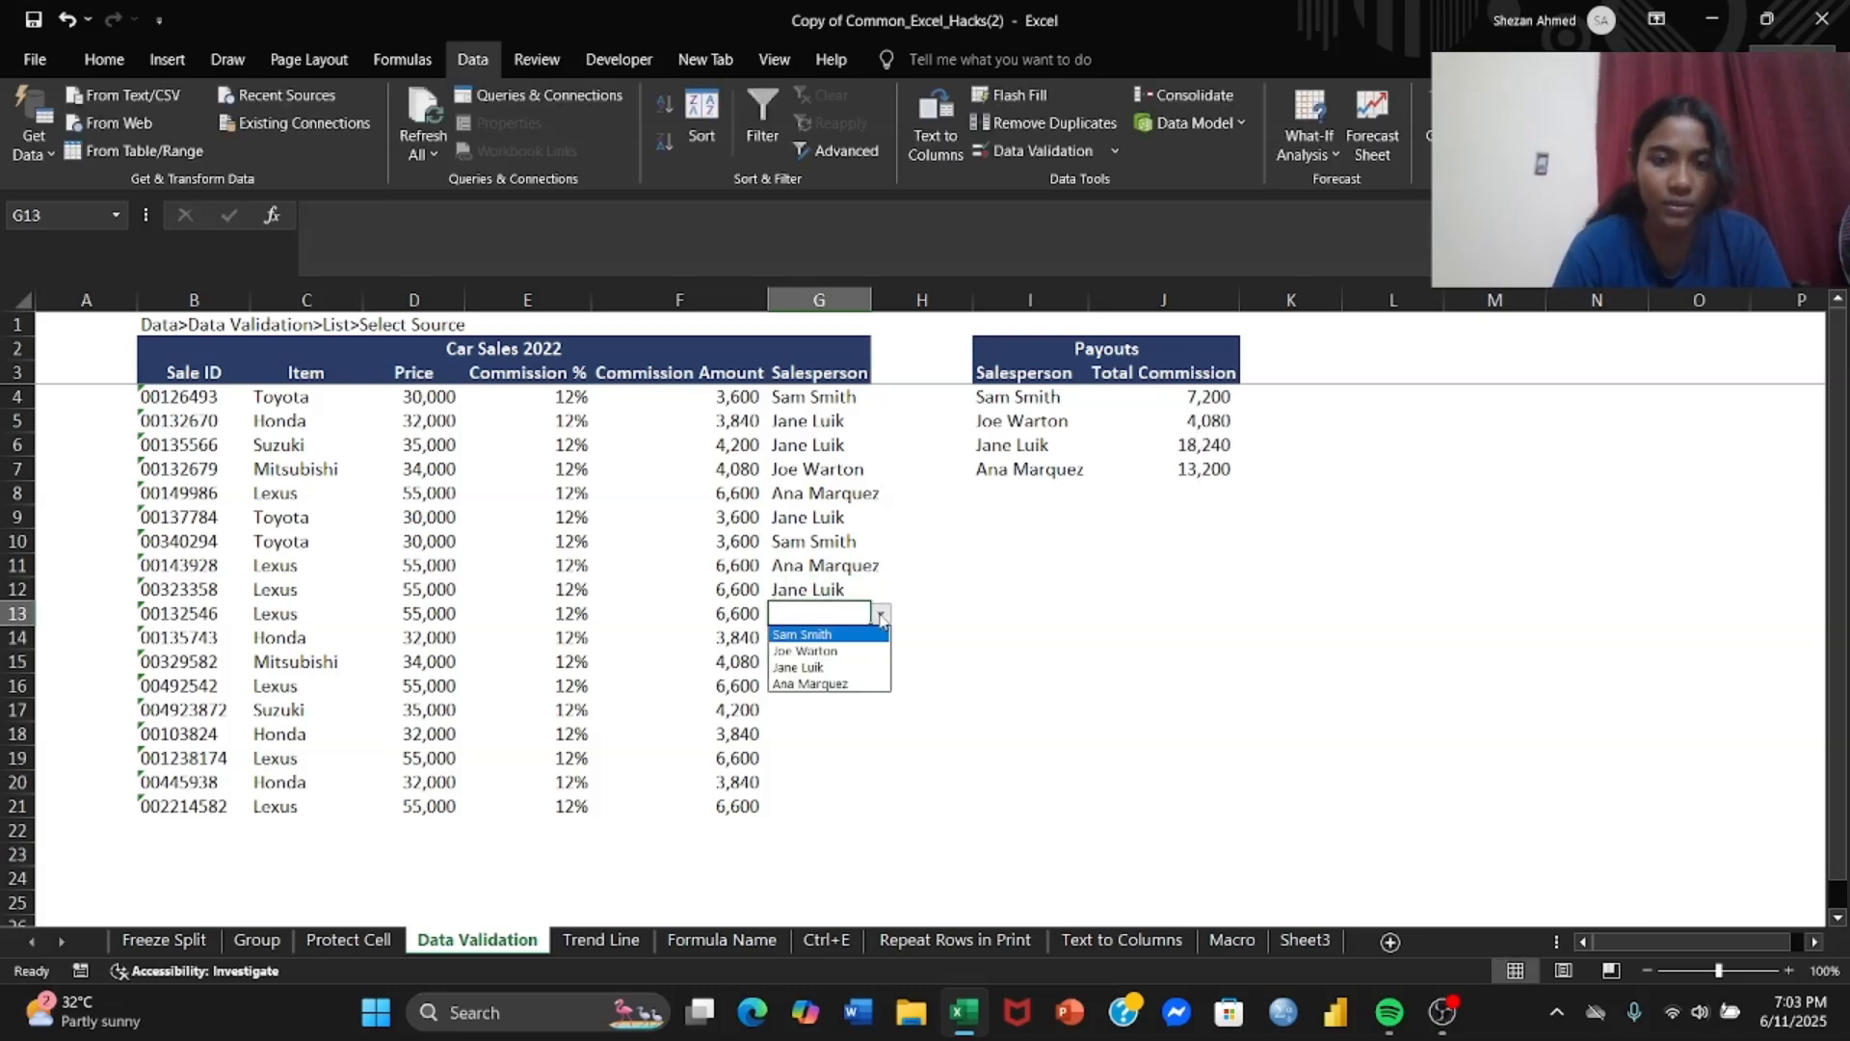
click(826, 672)
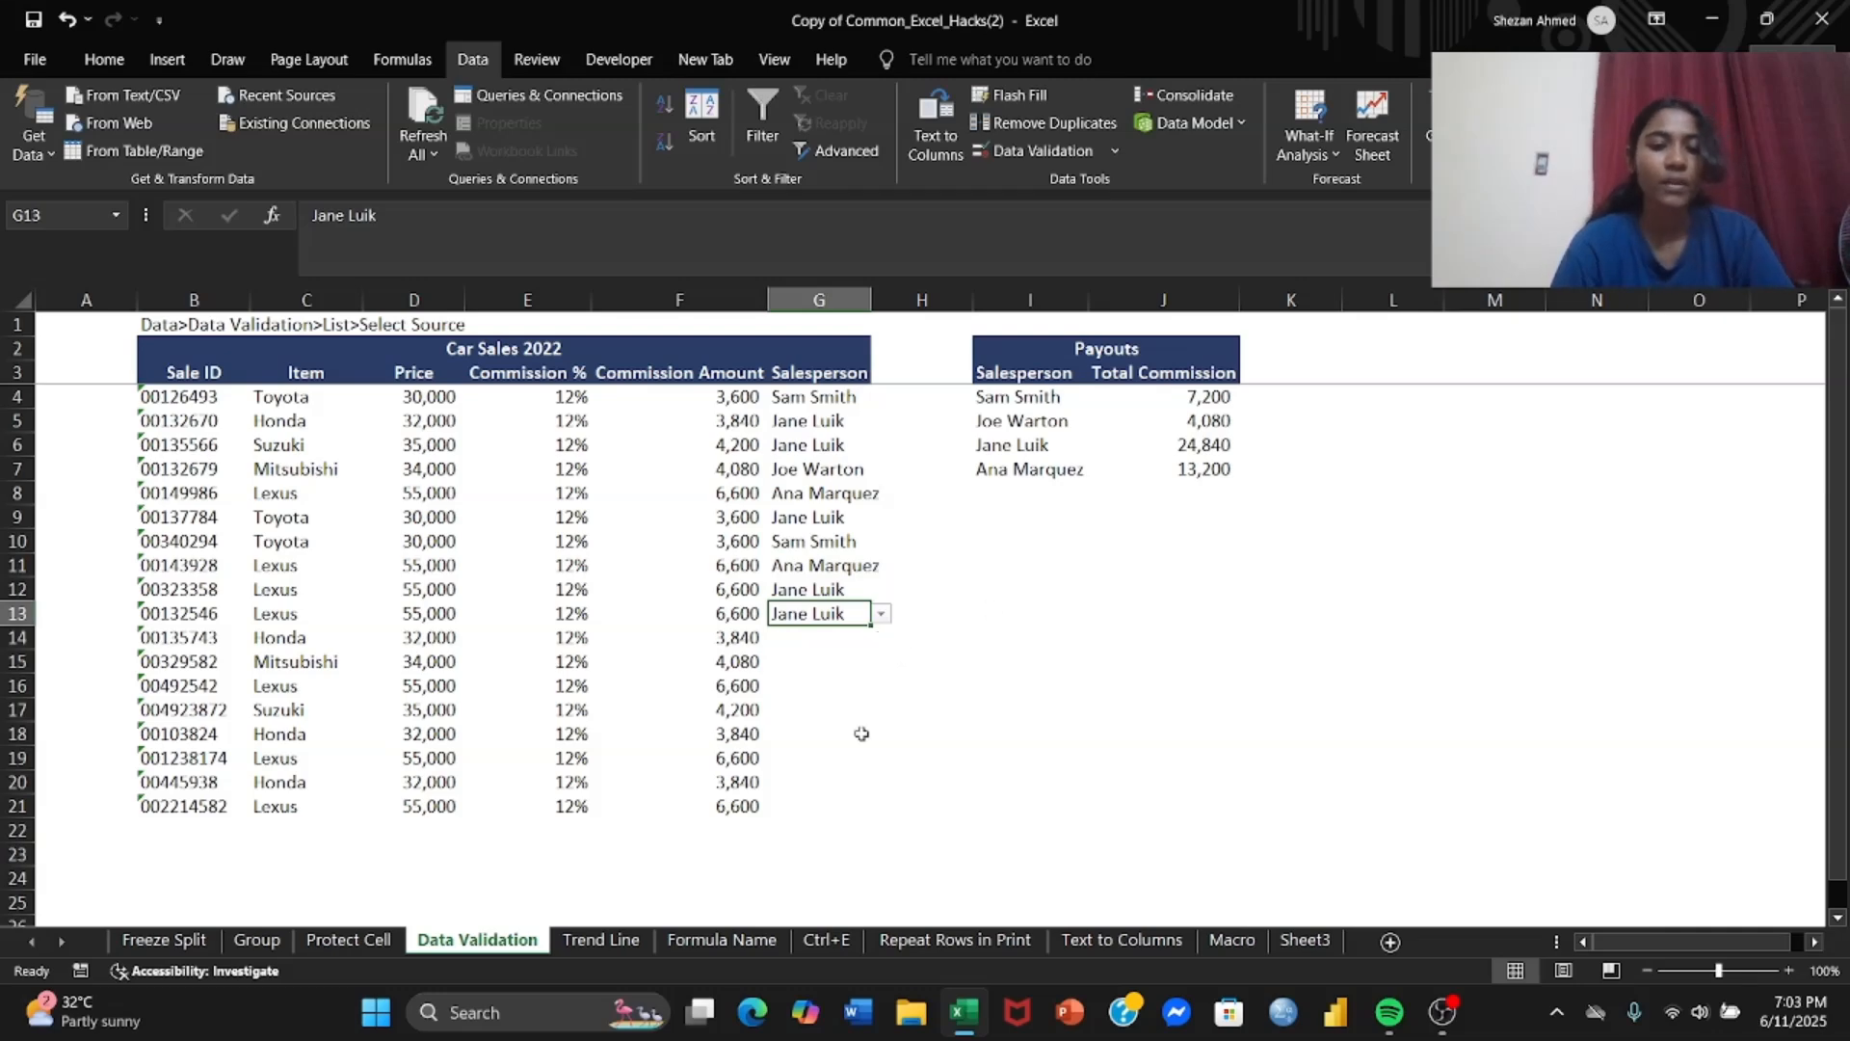
Open the Trend Line sheet
click(613, 939)
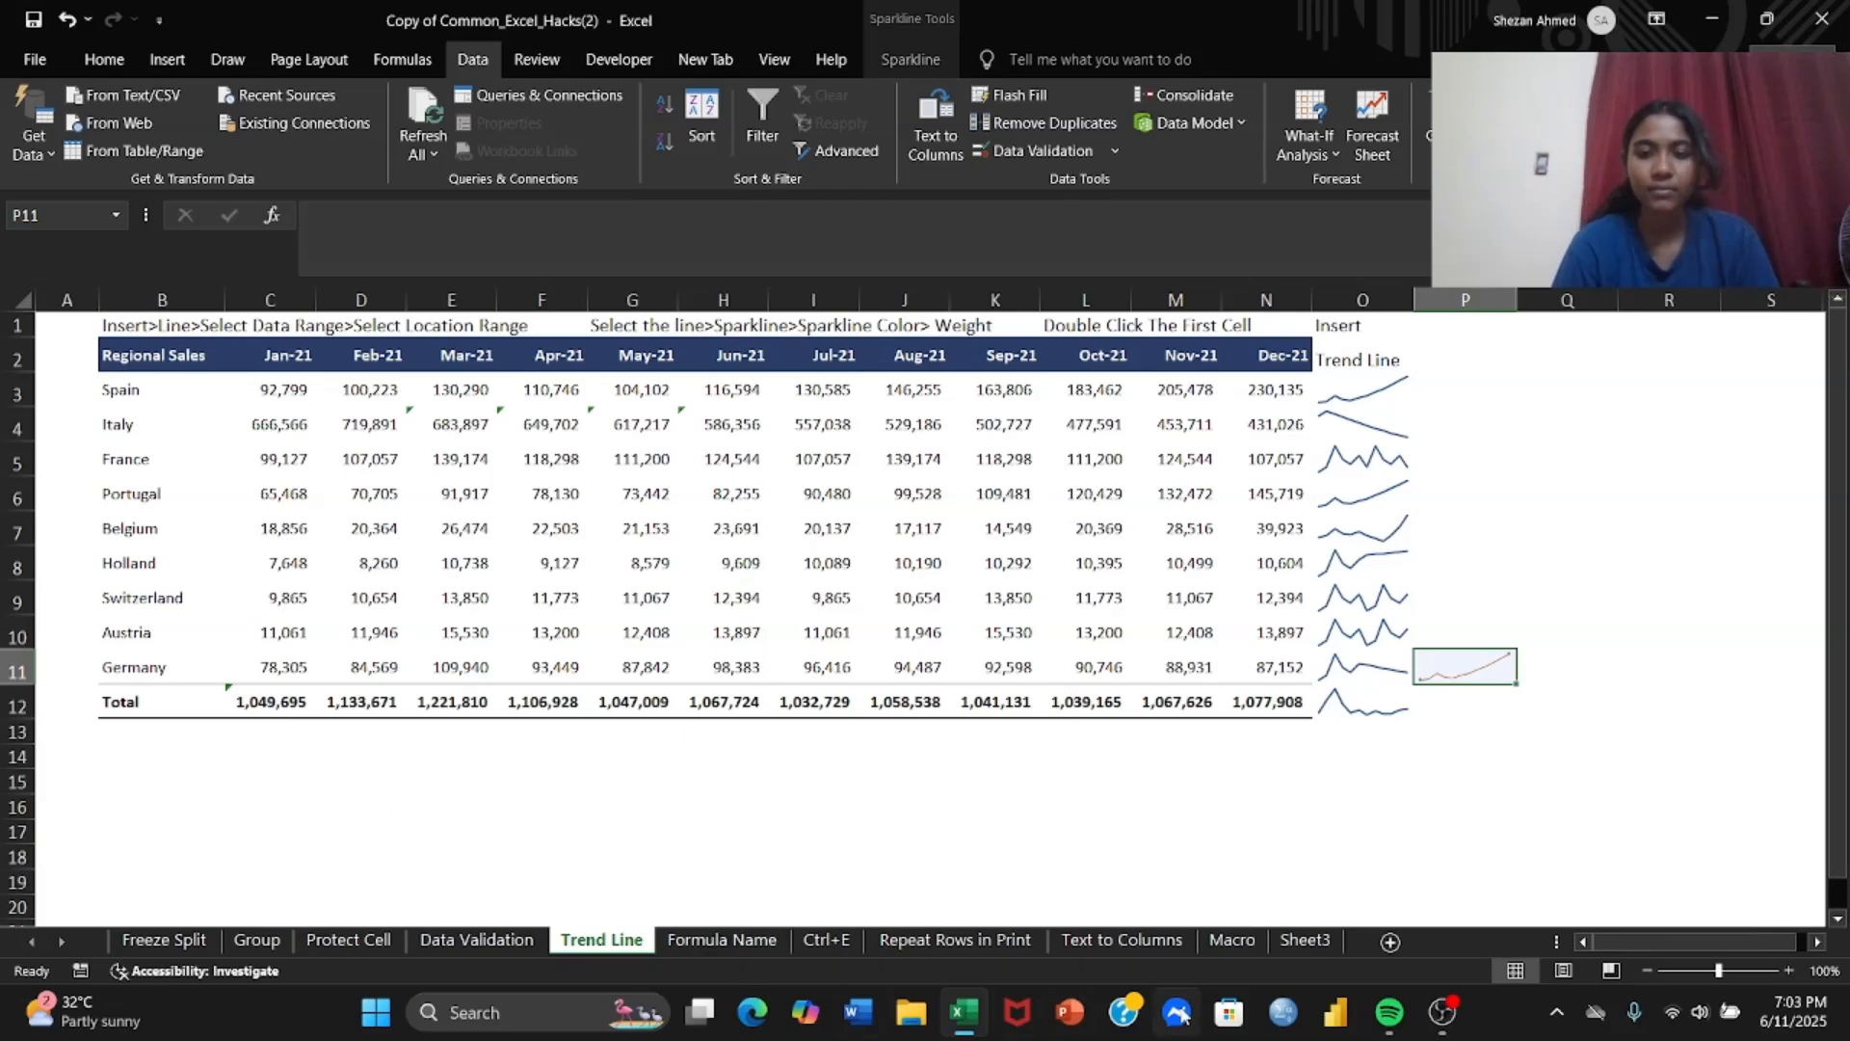
click(1442, 1017)
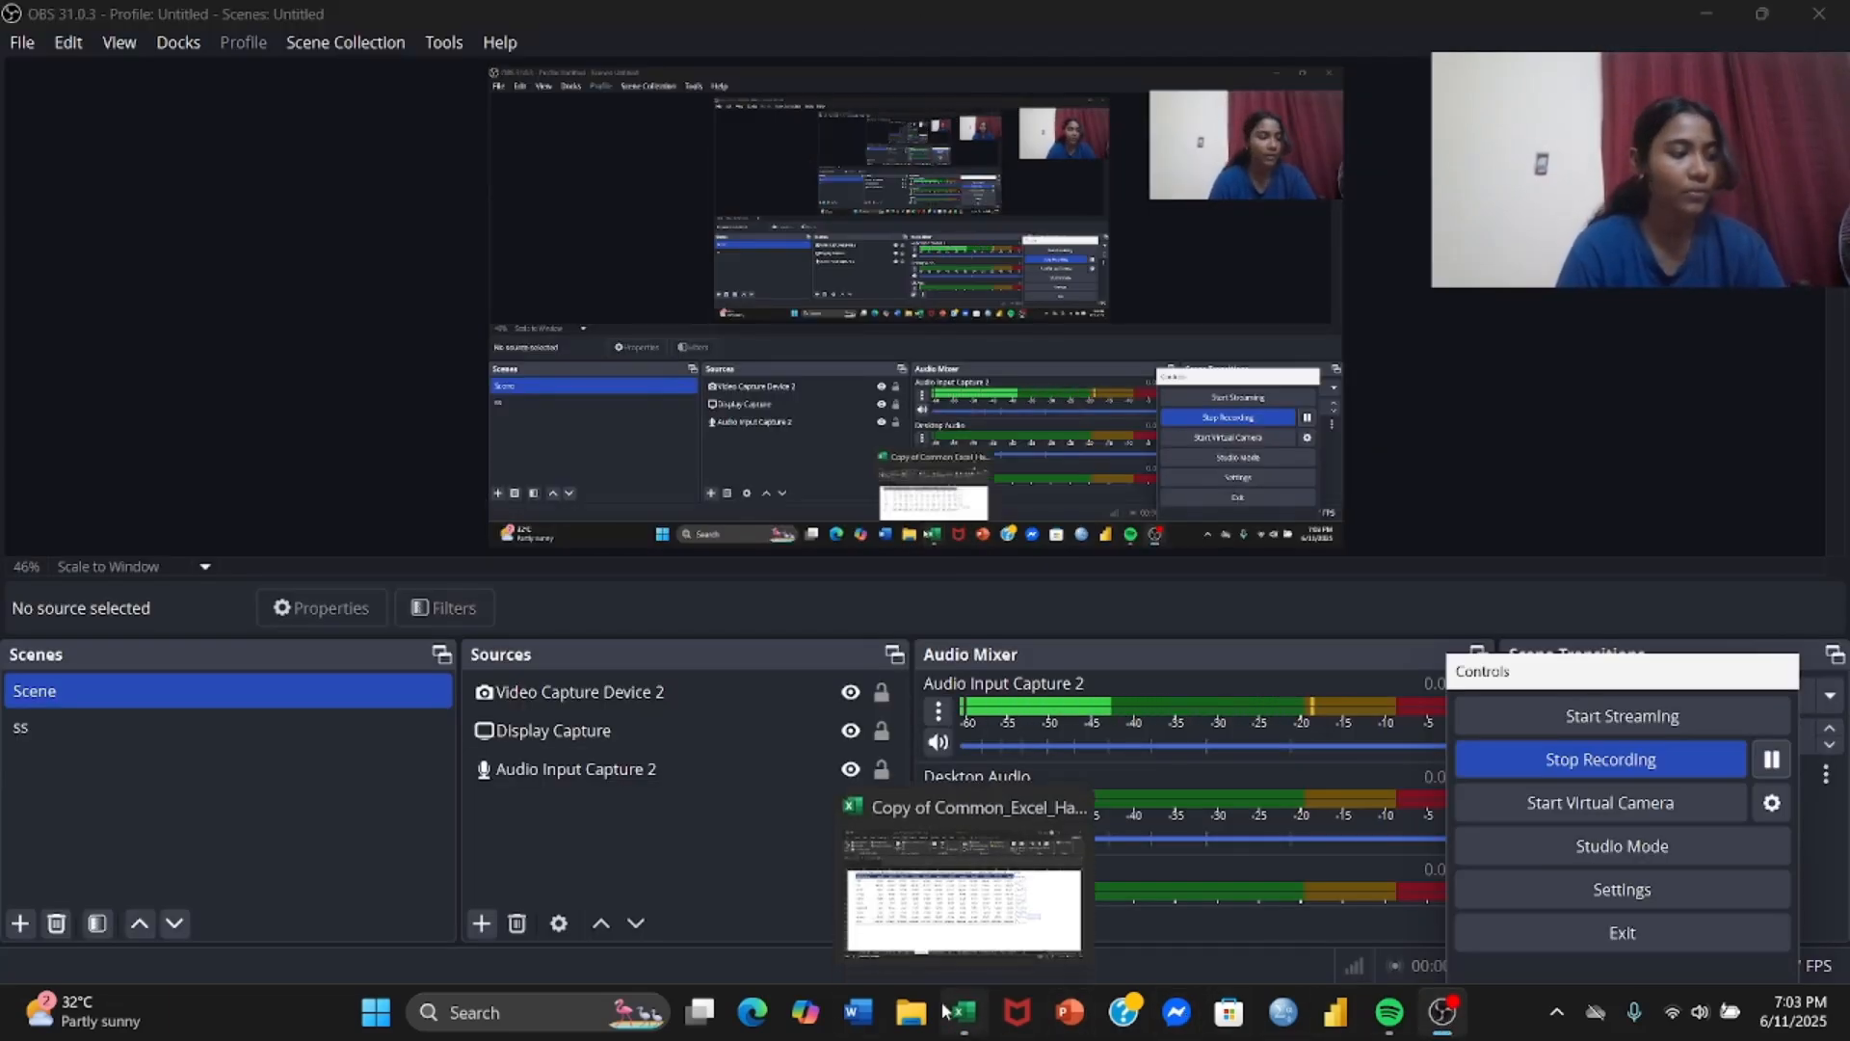
click(947, 1012)
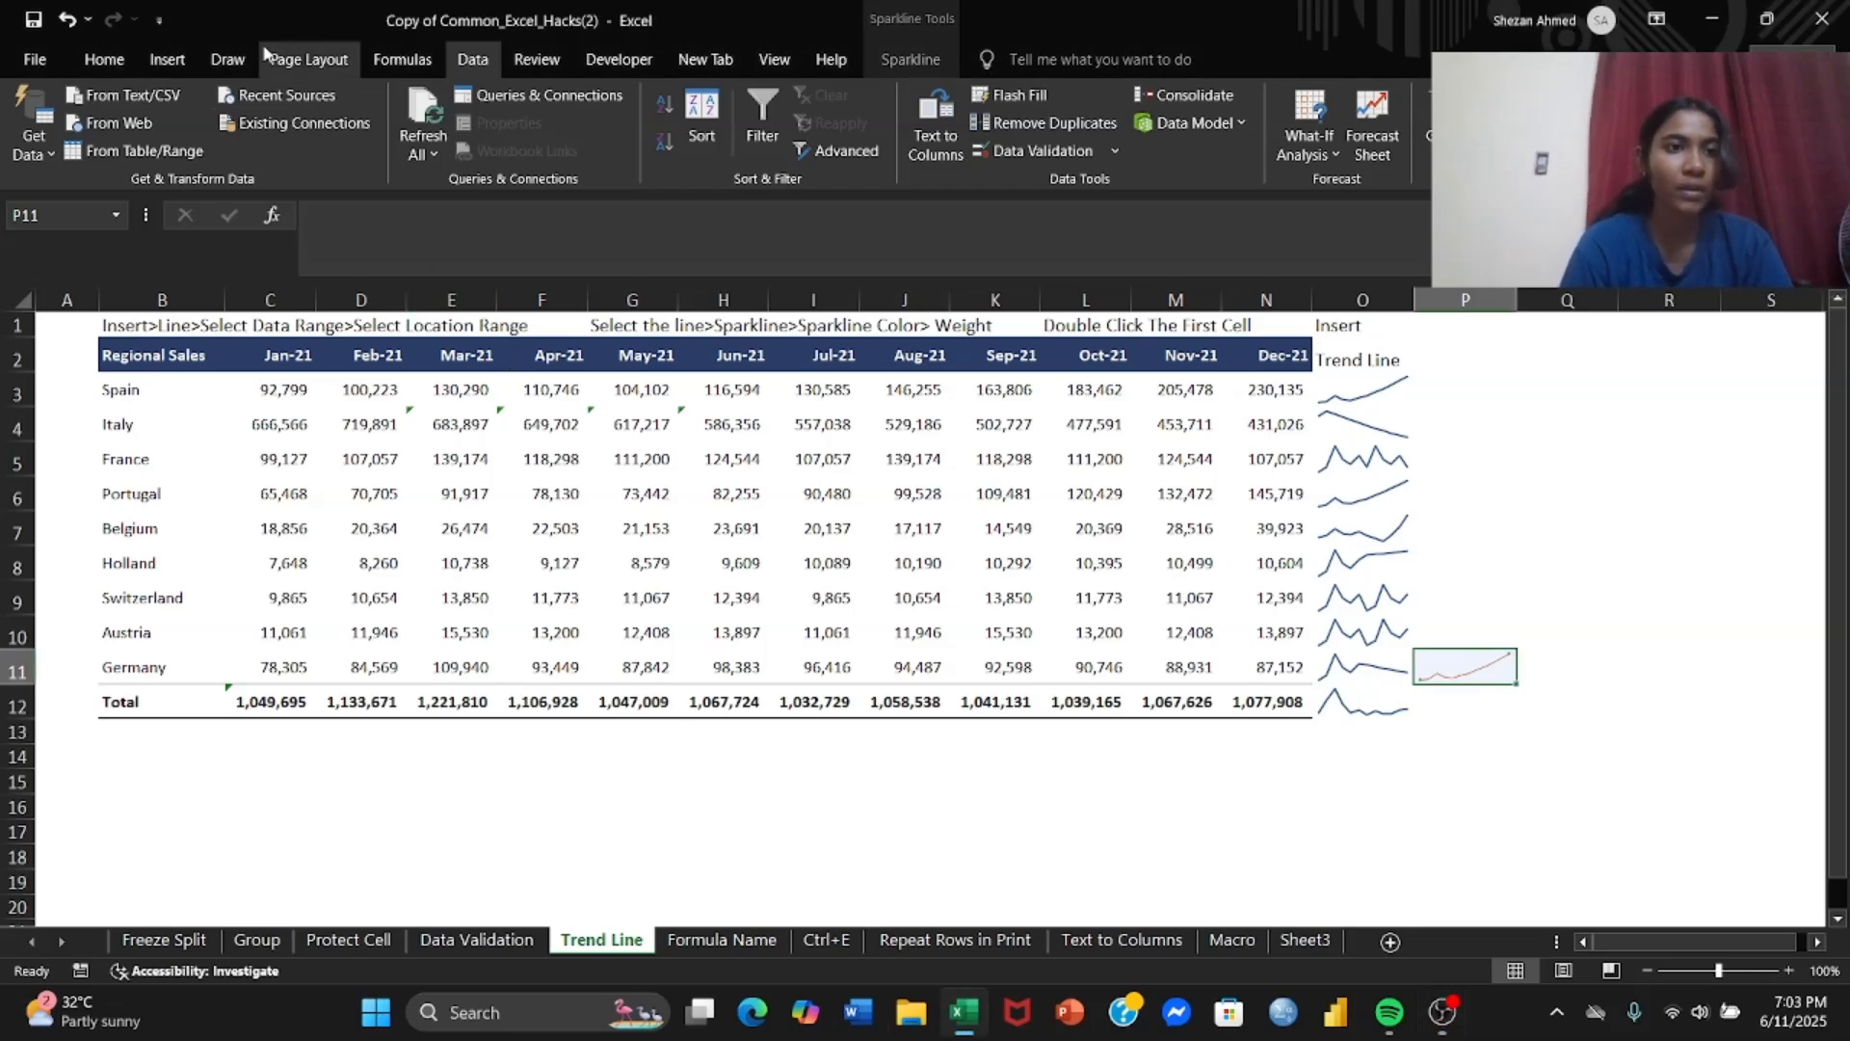
Start a line sparkline using the Spain row B3:N3 as its data range
click(158, 61)
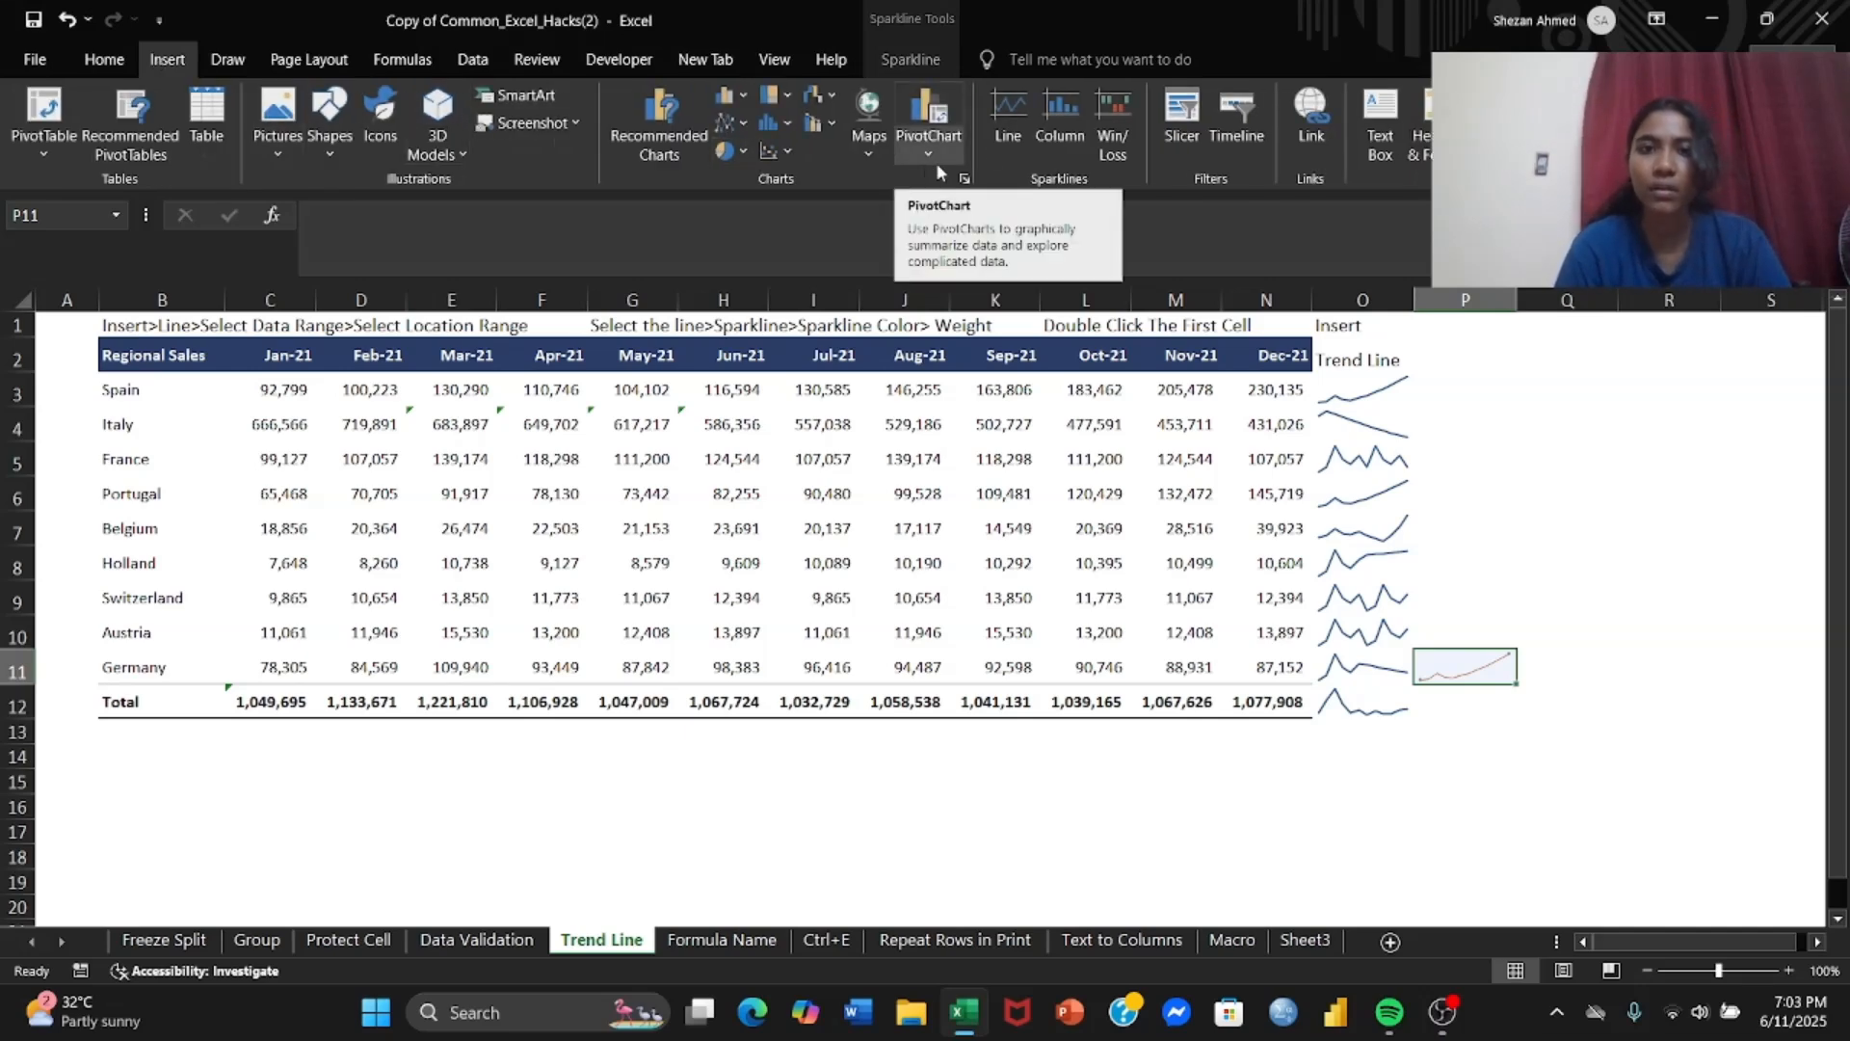
click(1005, 136)
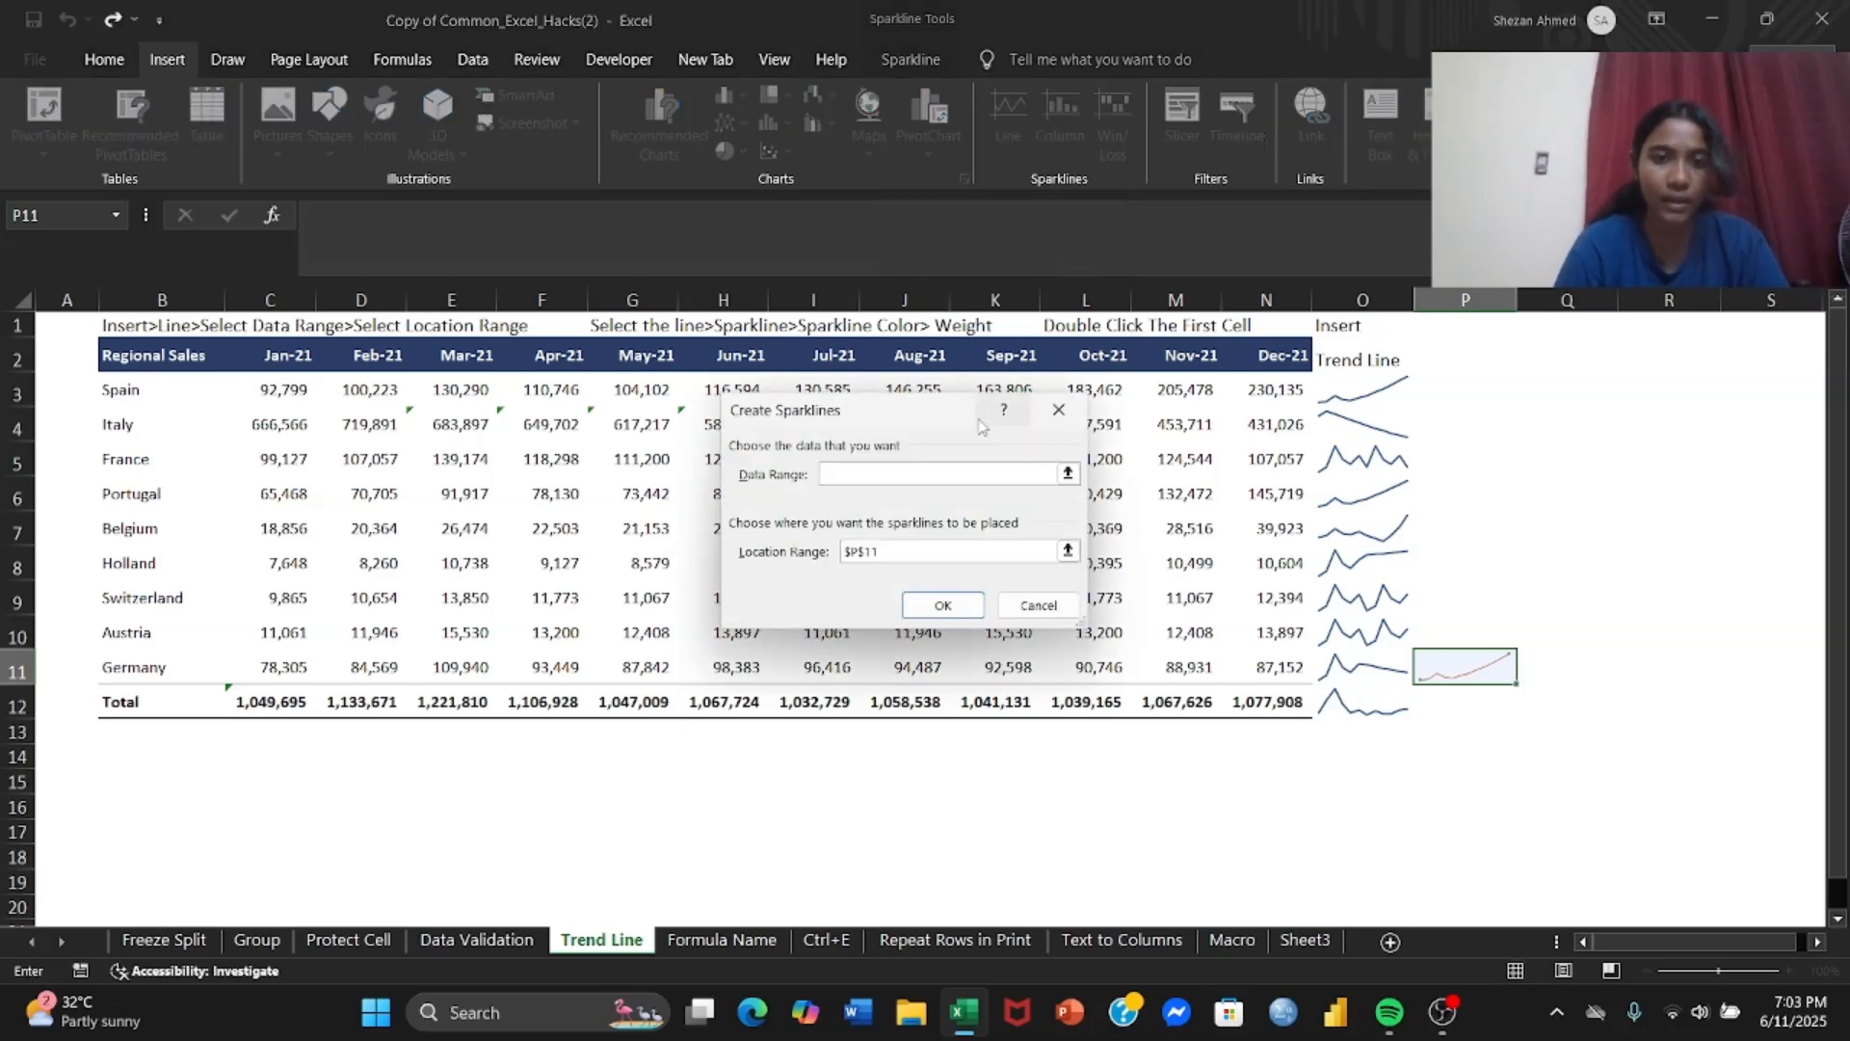
click(1067, 474)
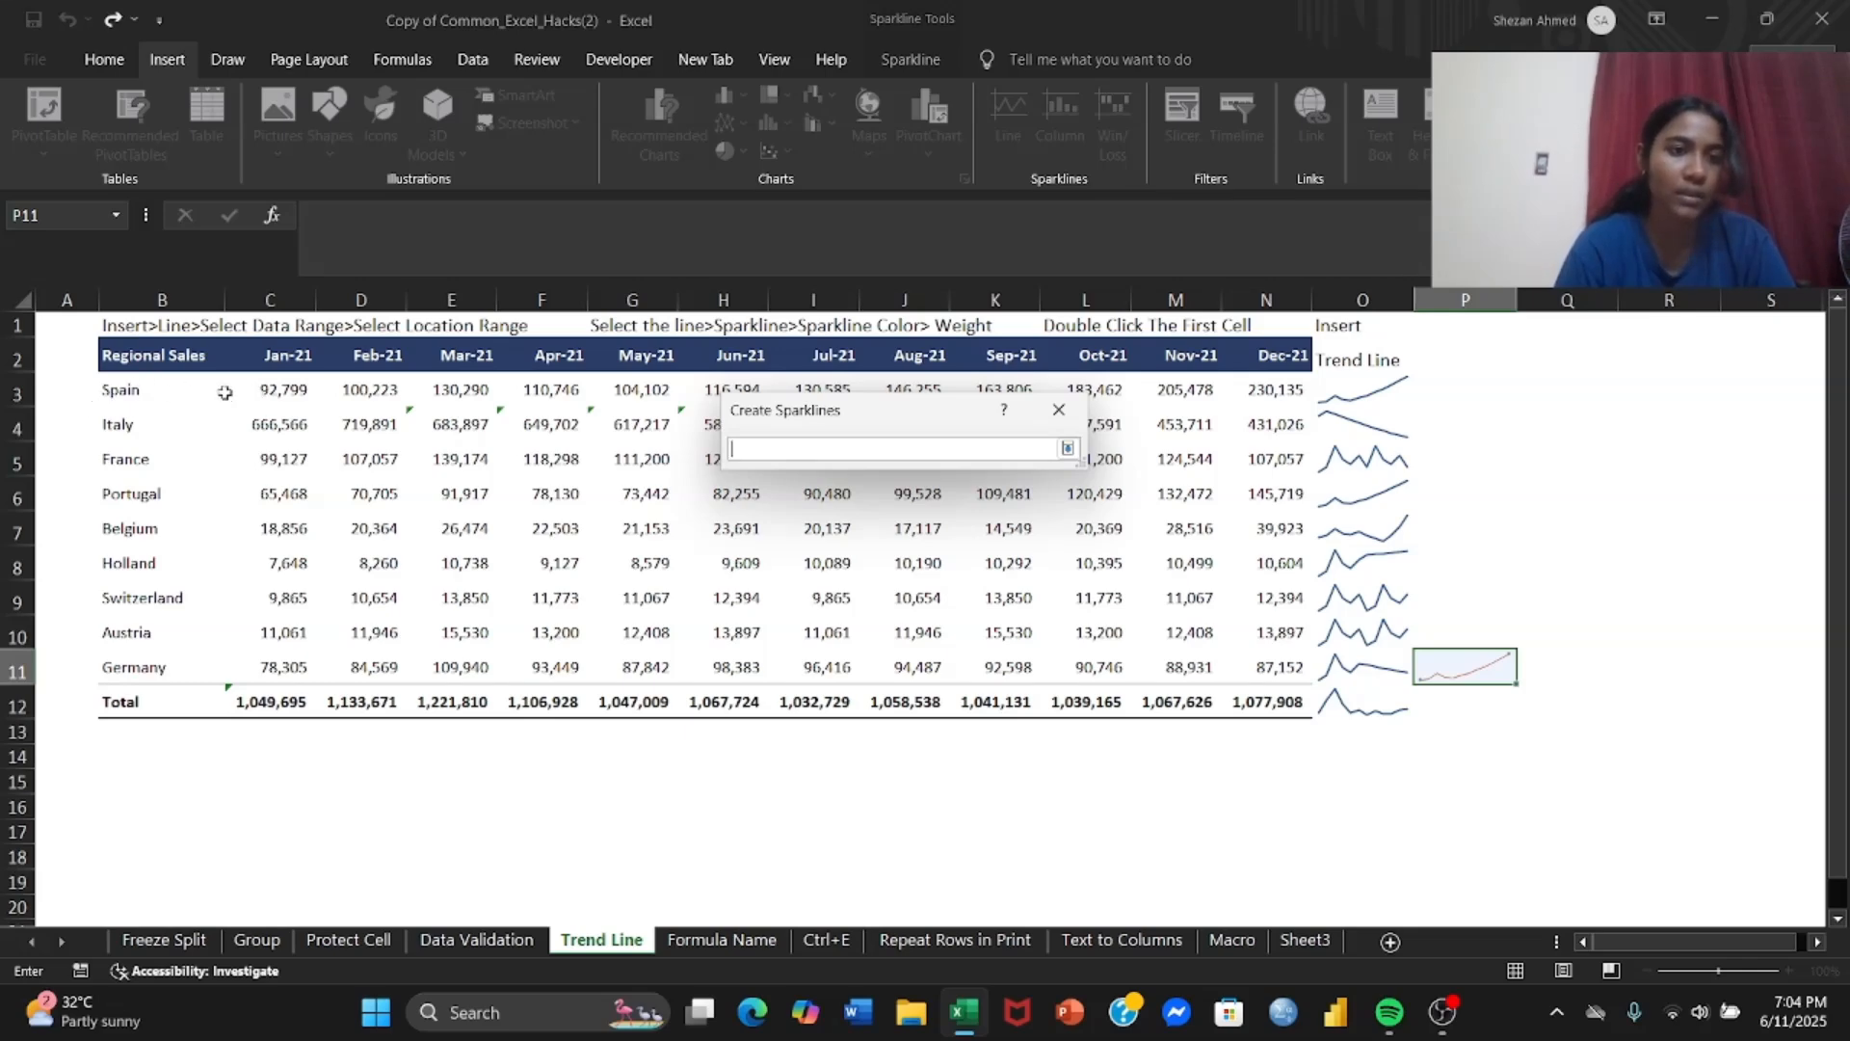
click(116, 393)
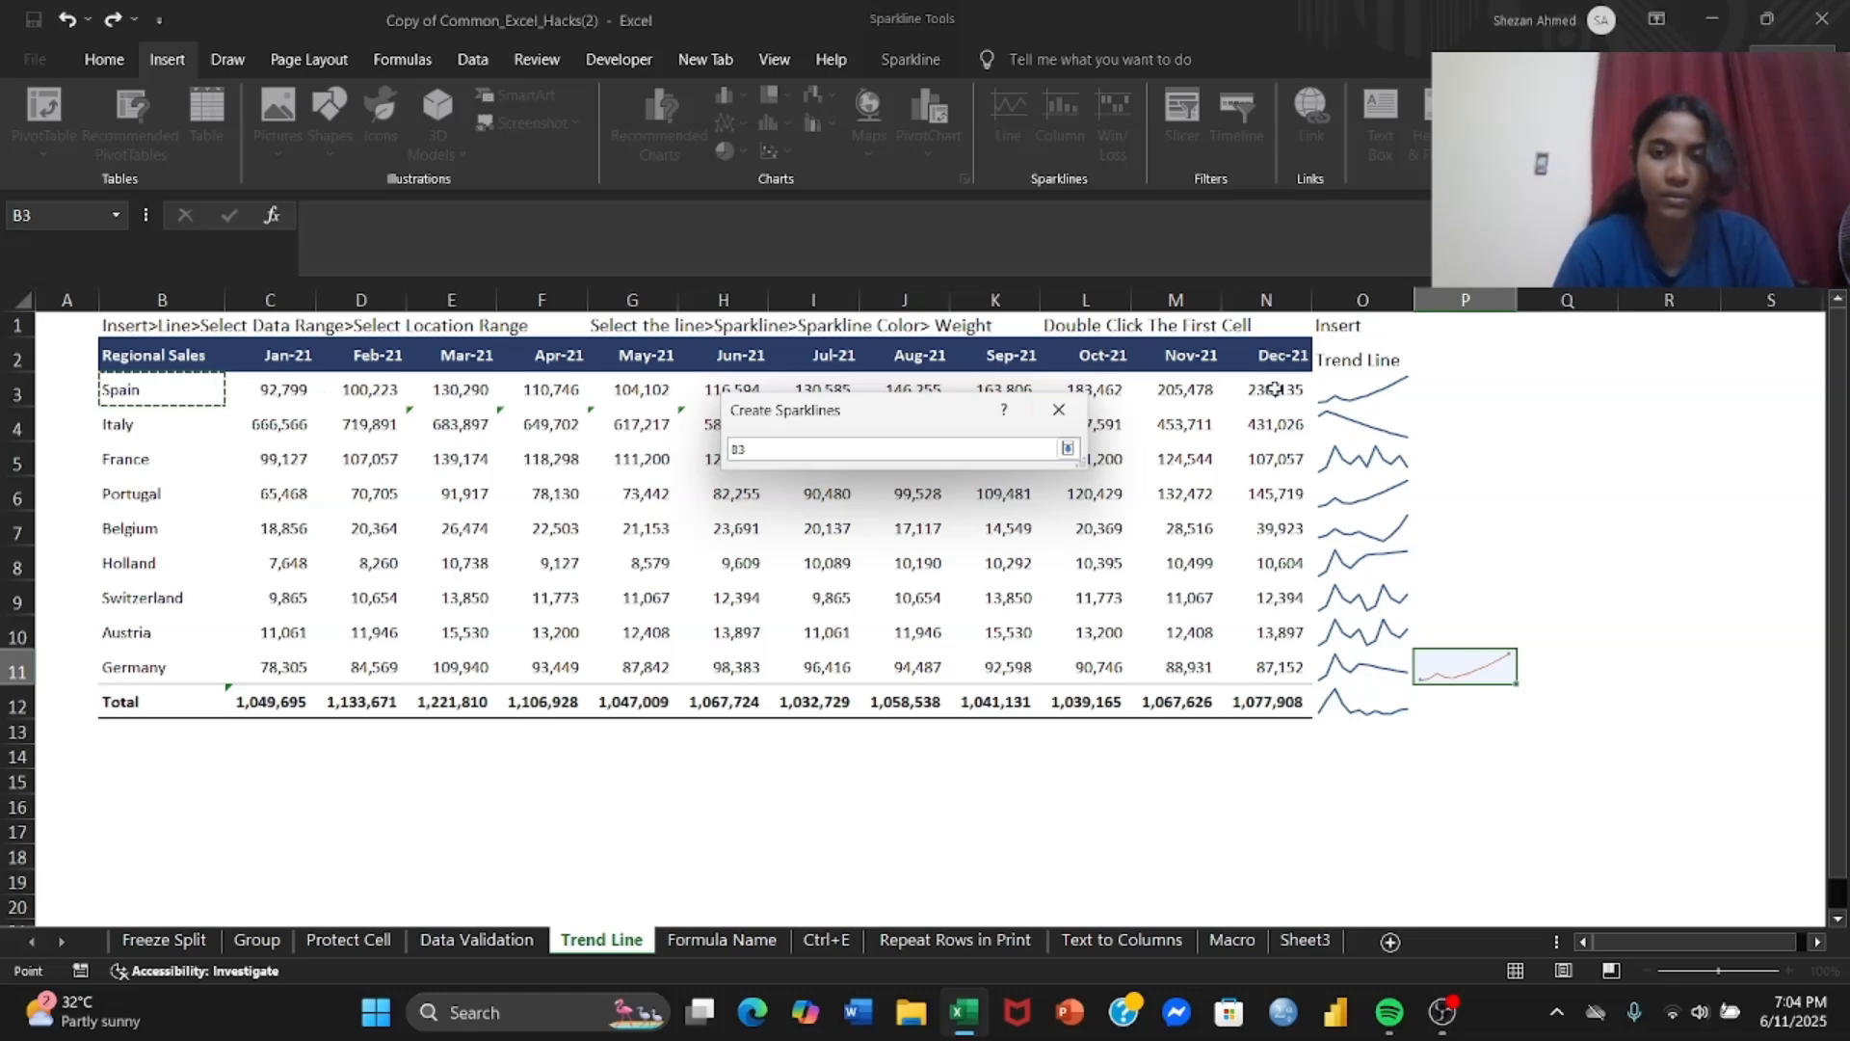
shift+click(1274, 389)
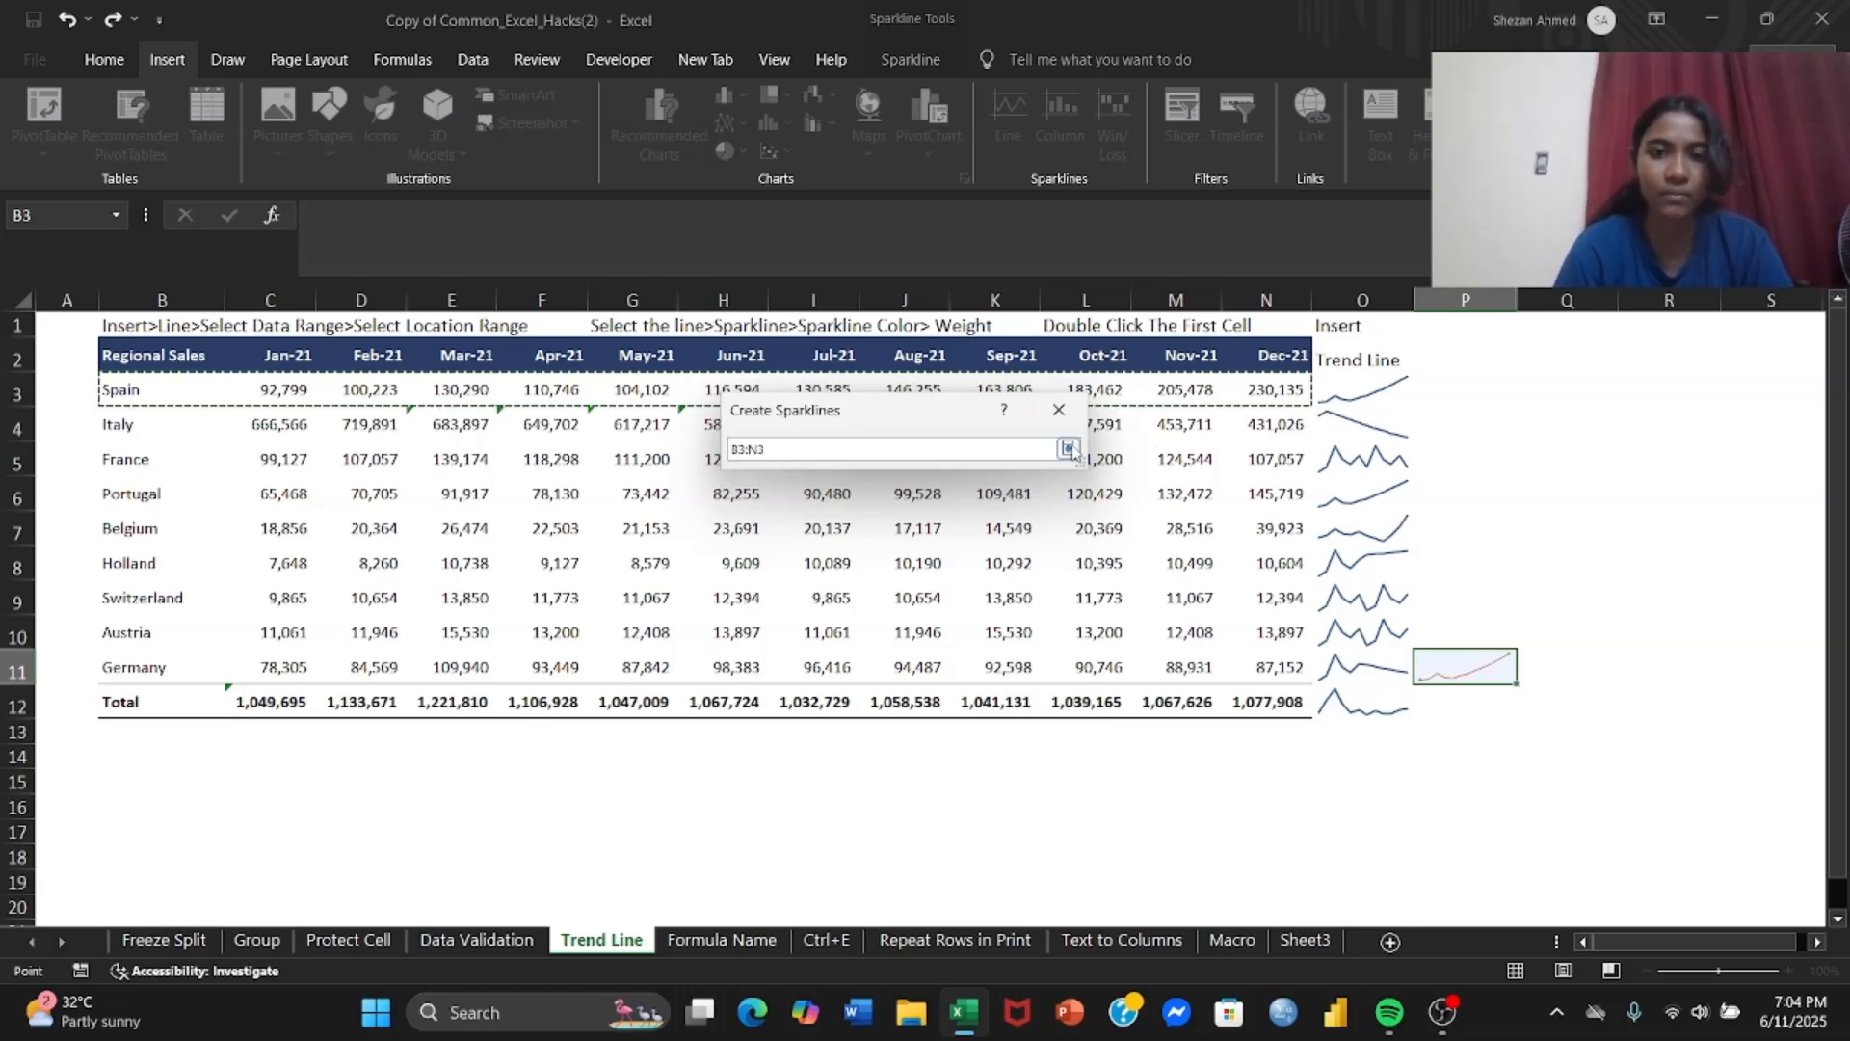
click(1068, 449)
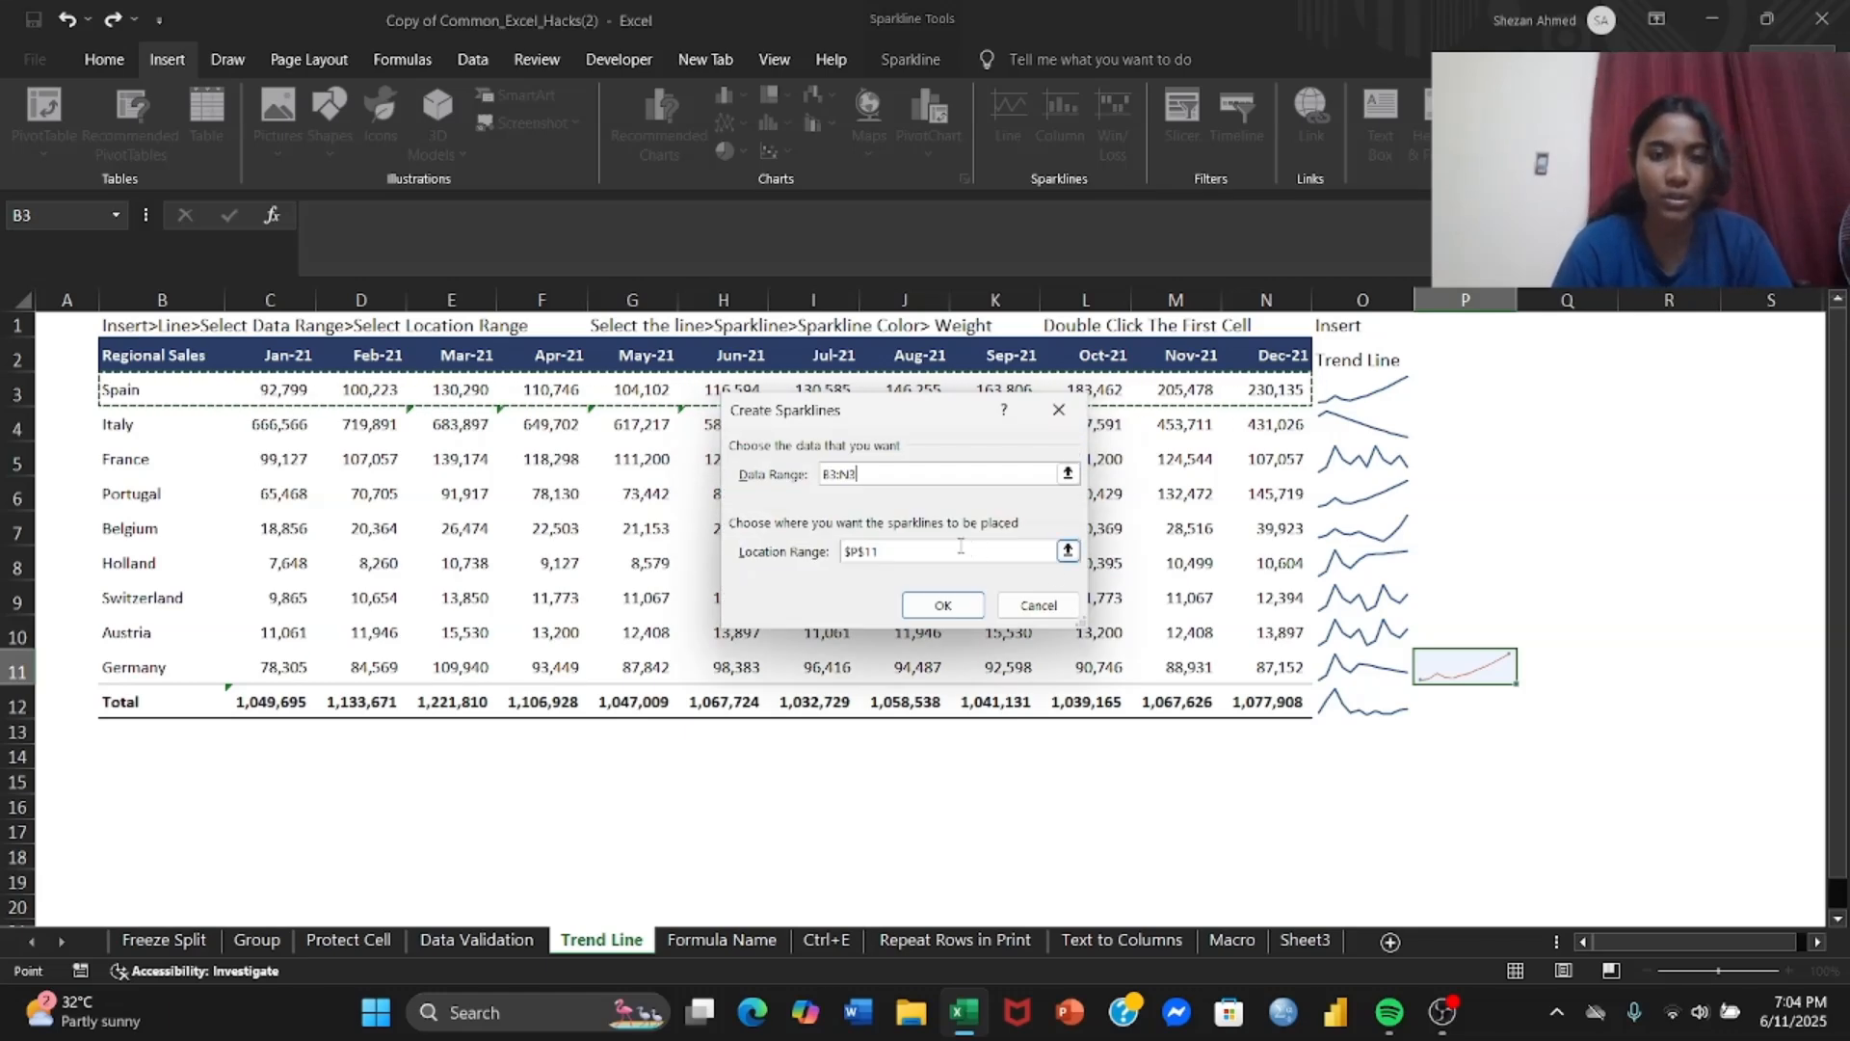
Set the sparkline's location range to cell P8 and create it
click(961, 554)
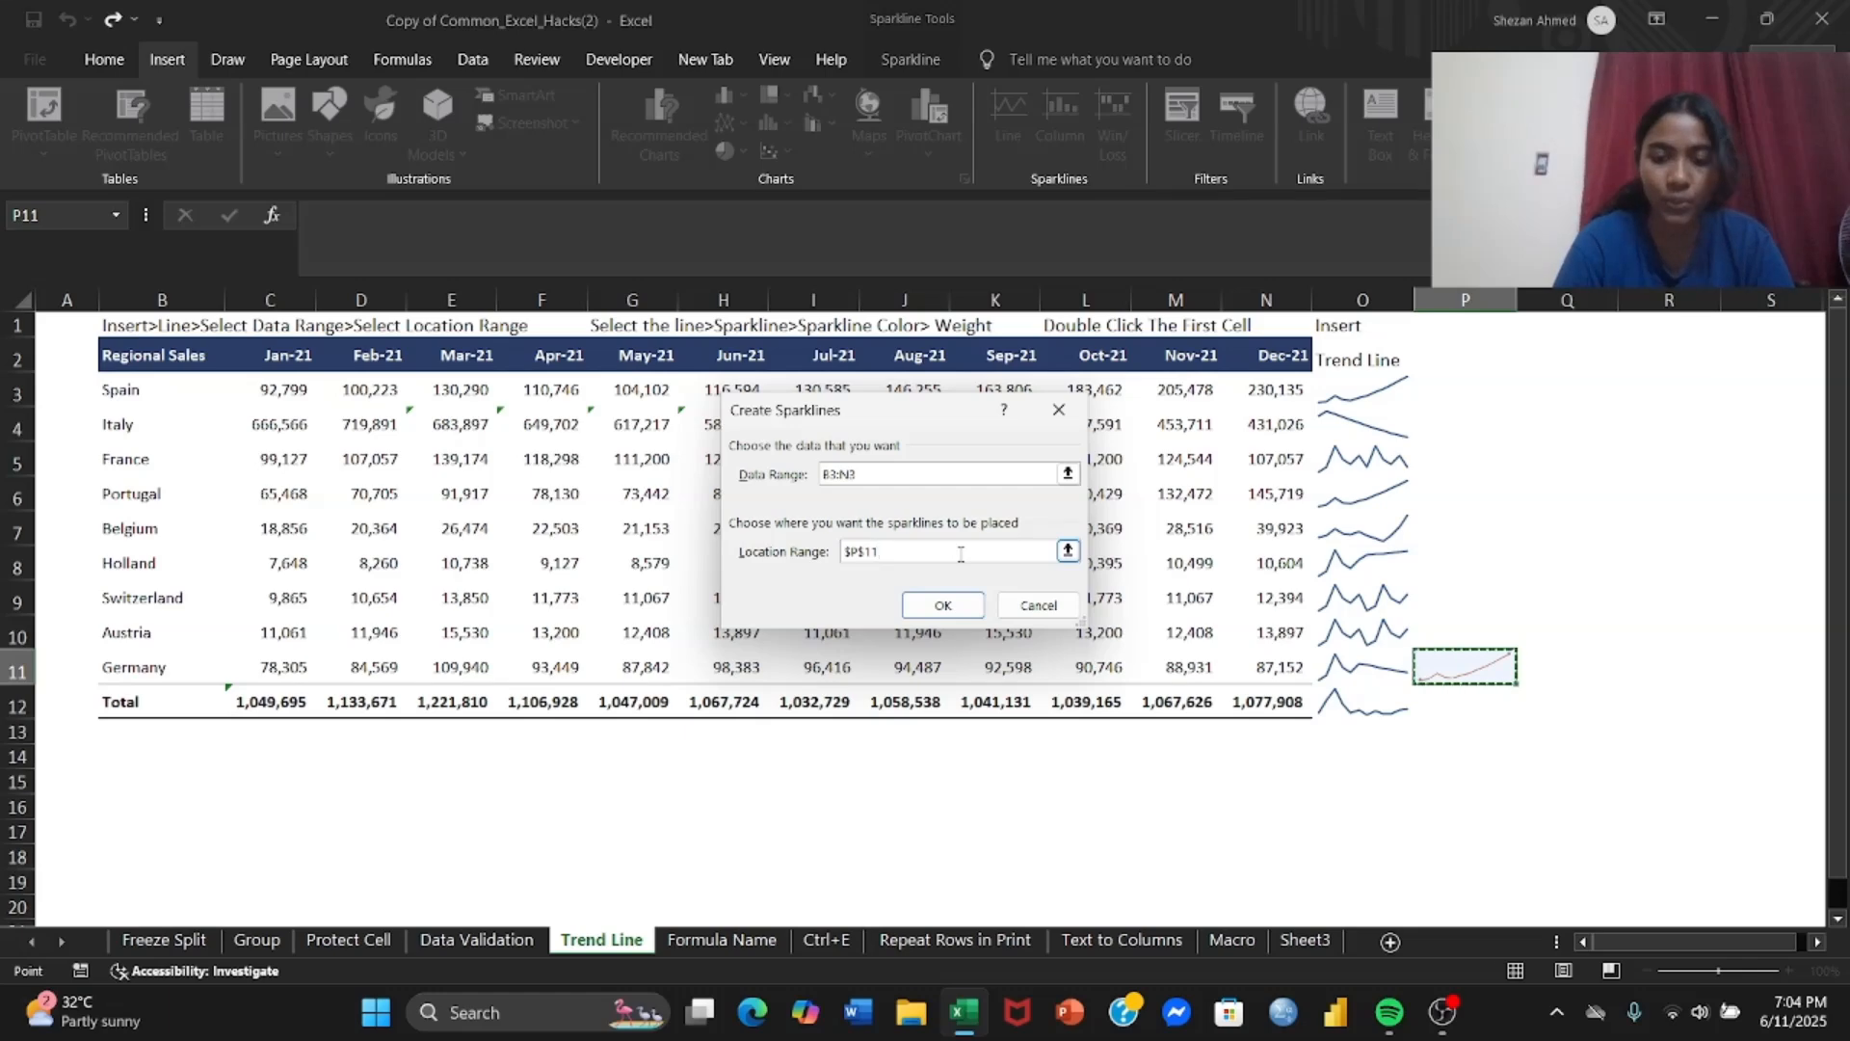
key(BackSpace)
key(BackSpace)
key(BackSpace)
key(BackSpace)
key(BackSpace)
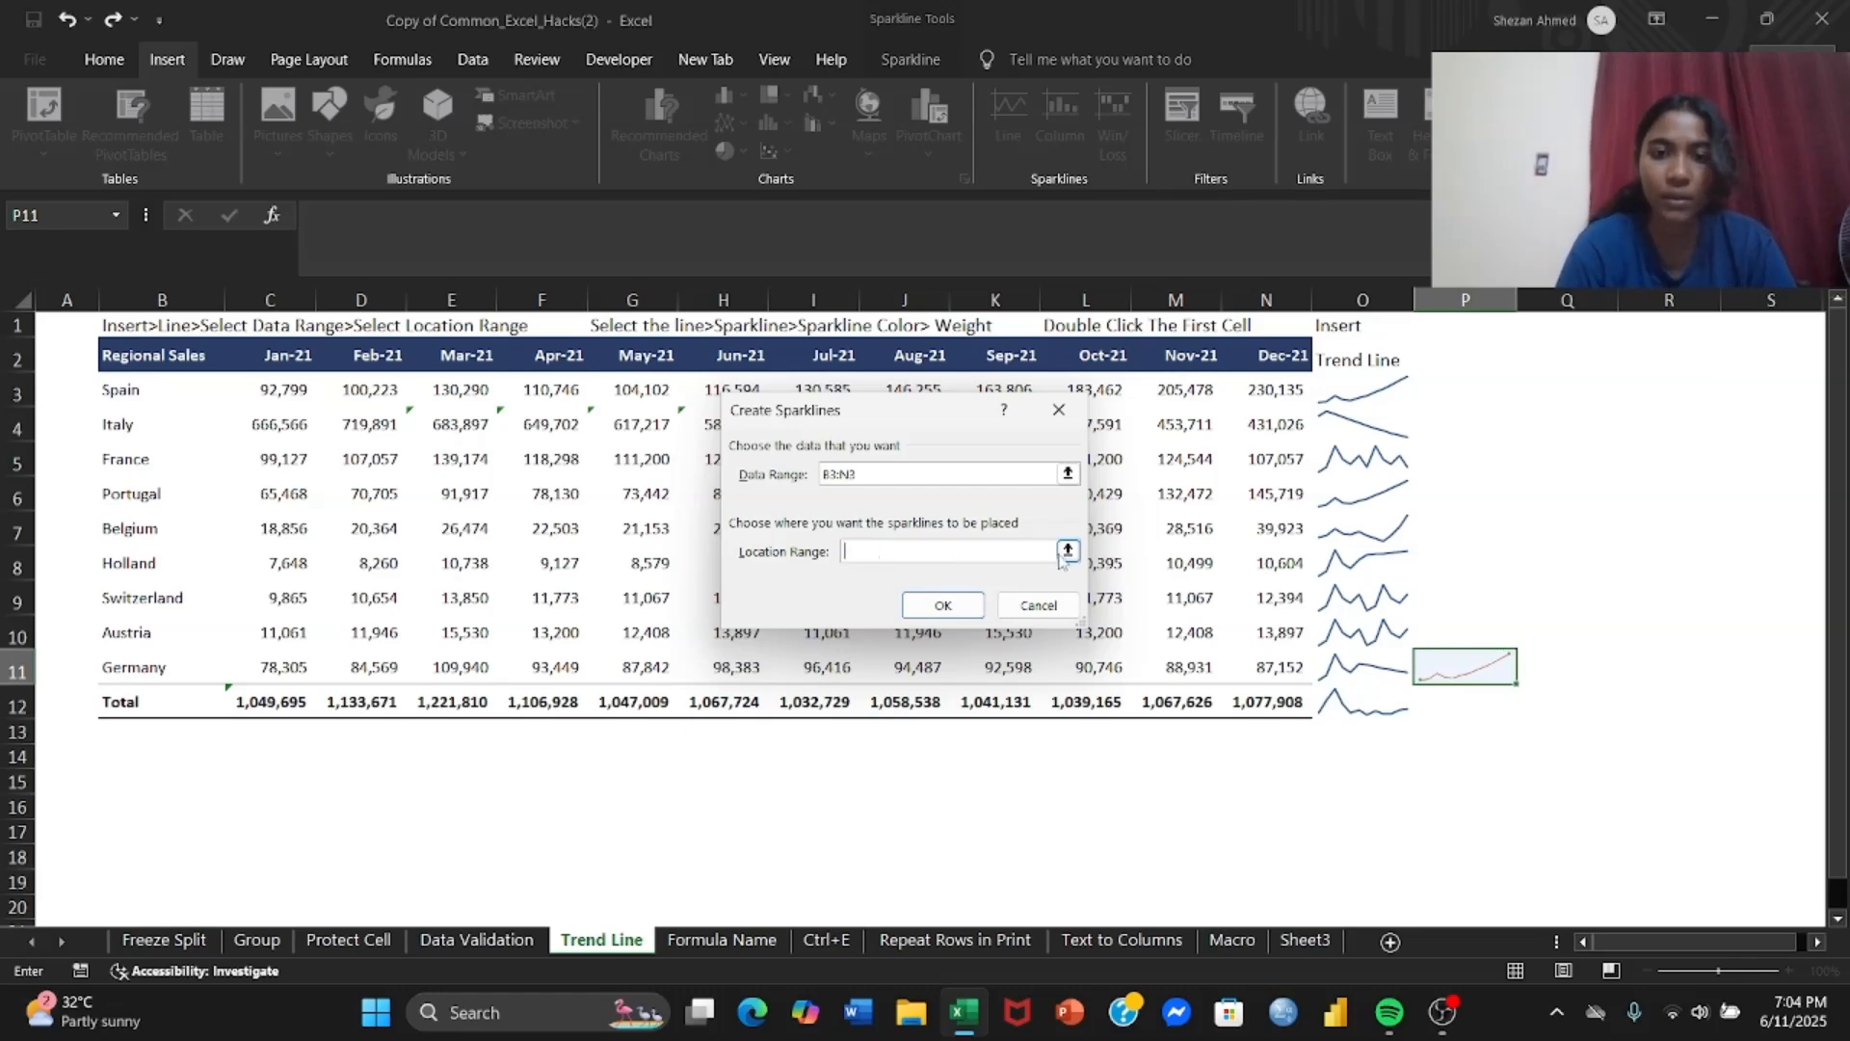
click(1066, 552)
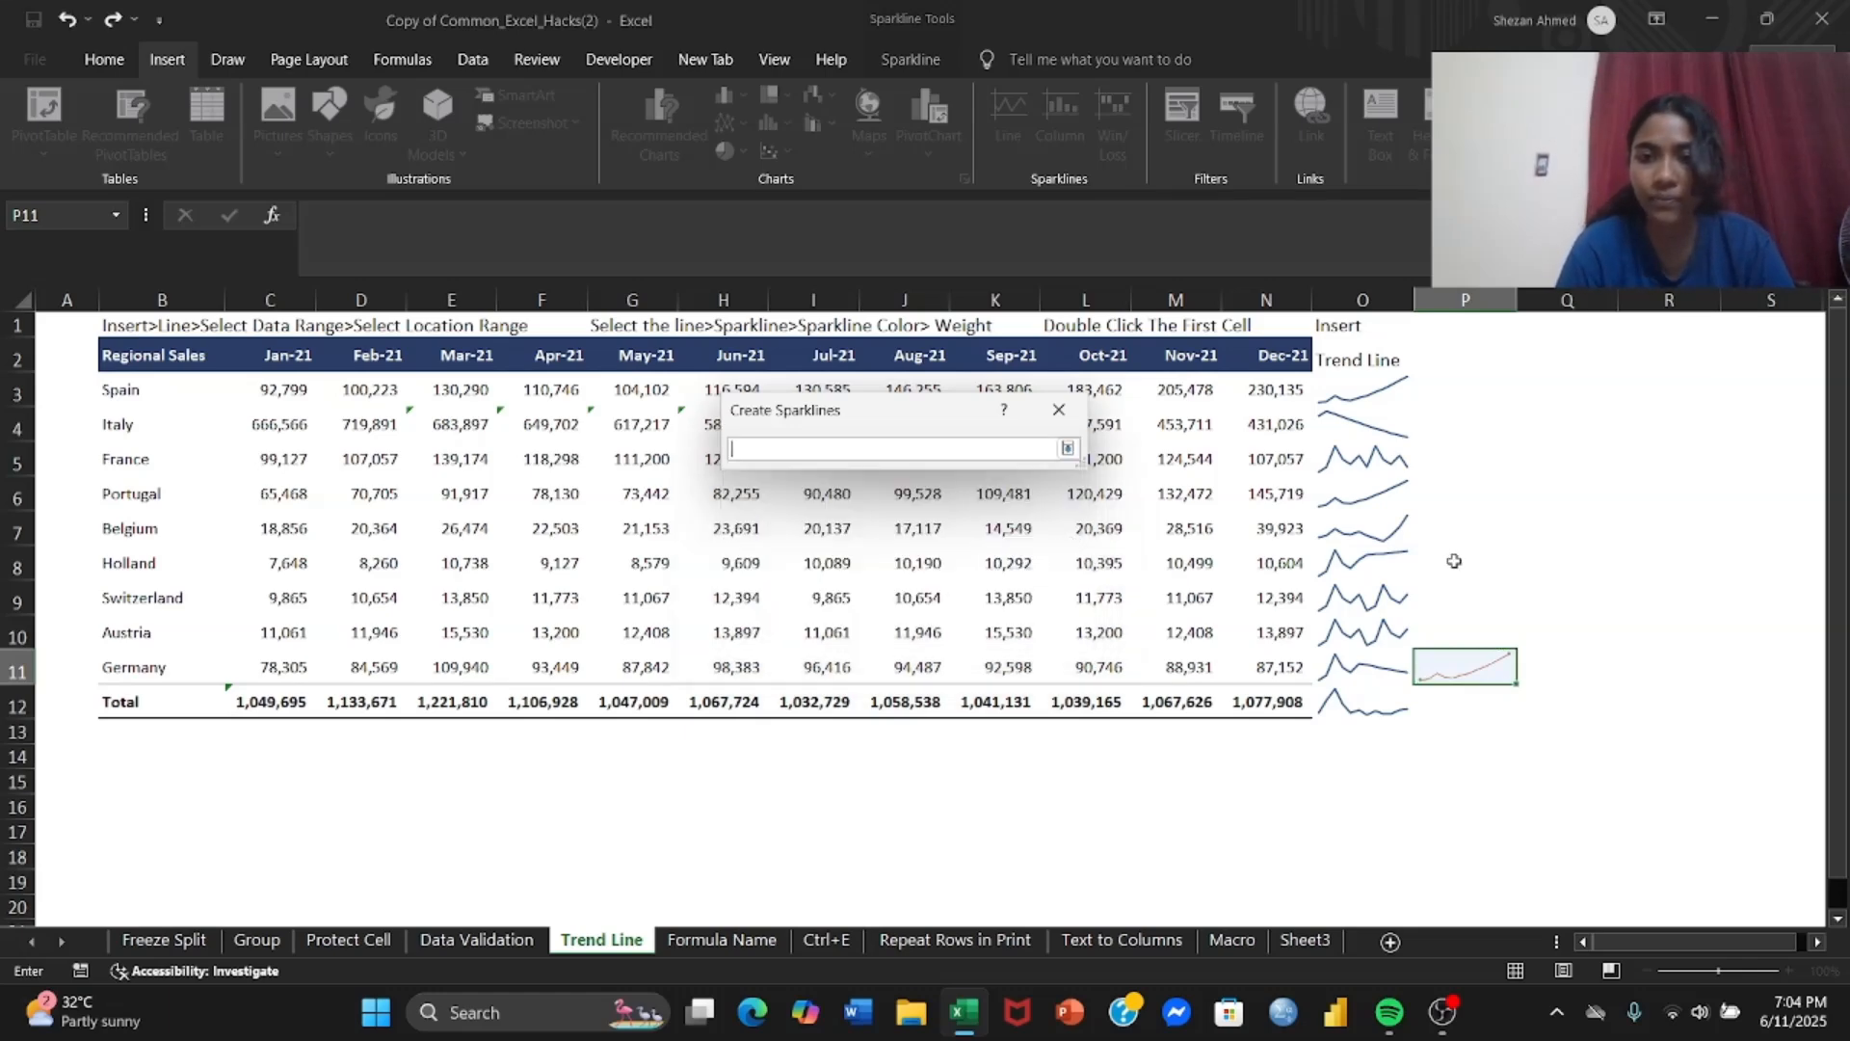
click(1455, 561)
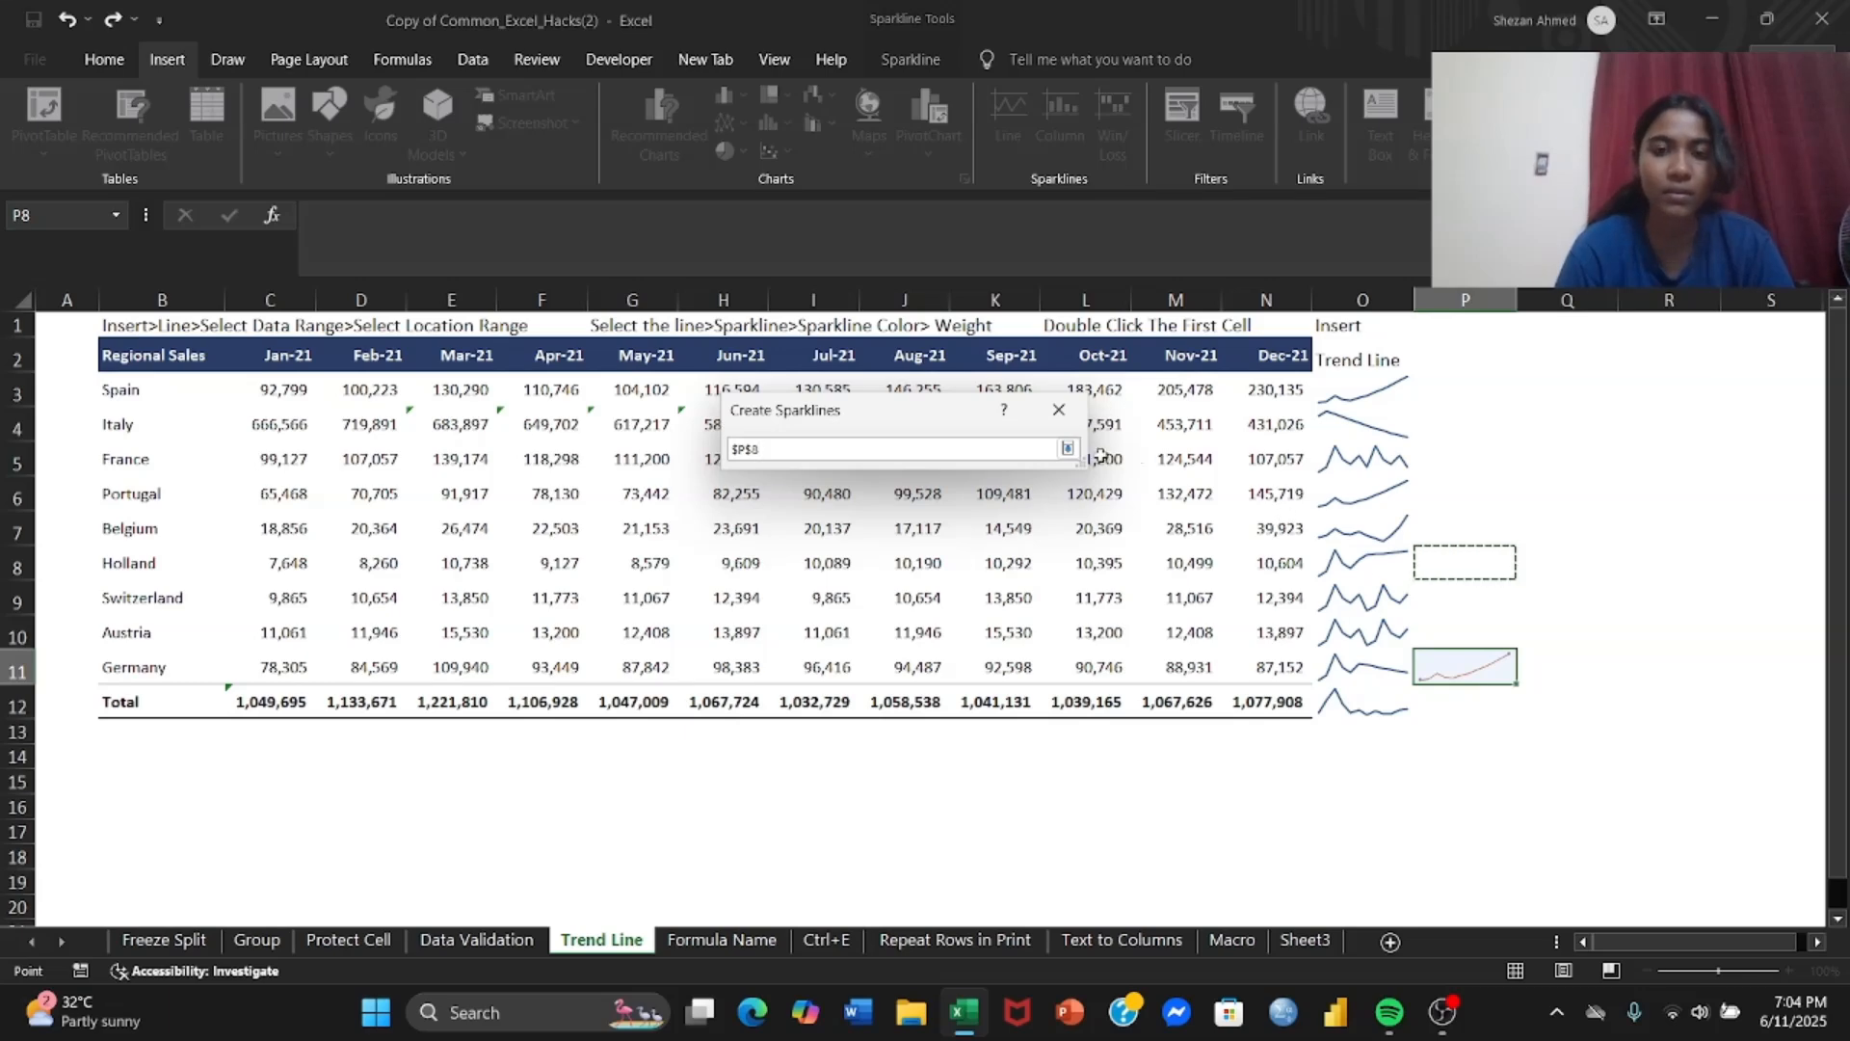
click(1067, 448)
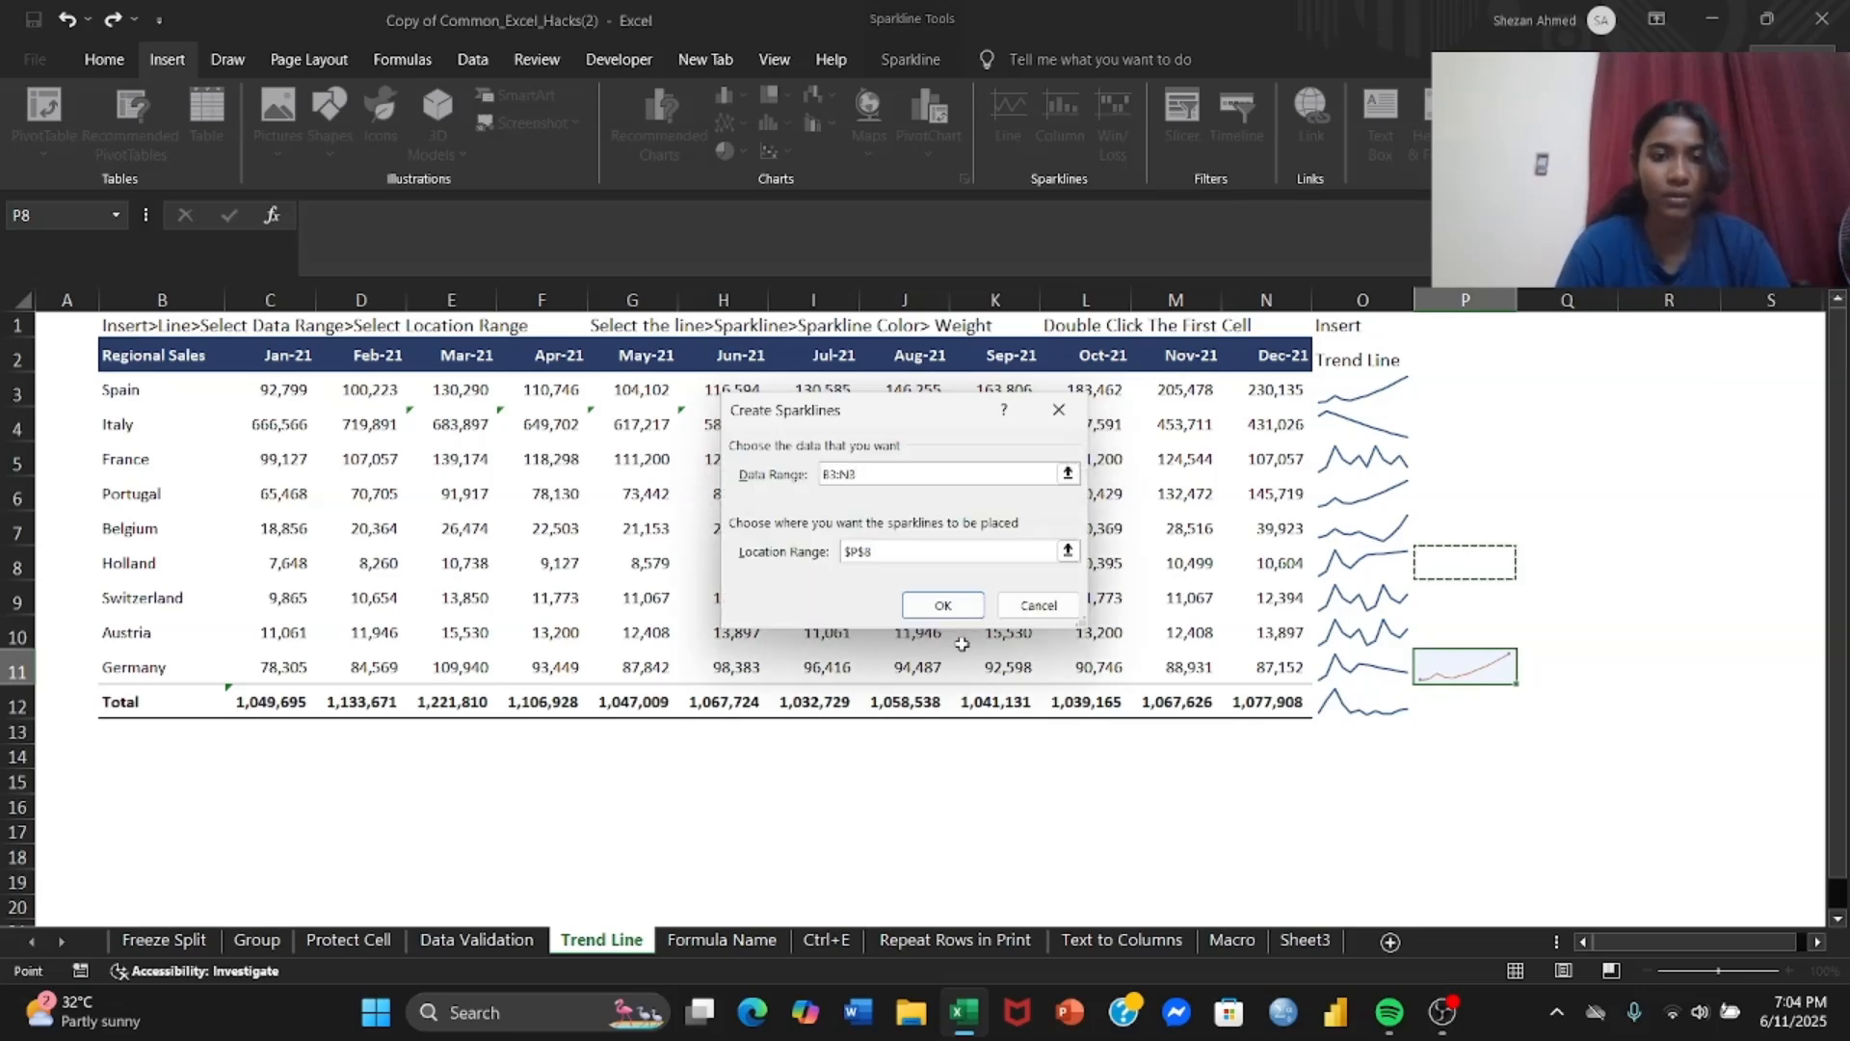
click(943, 606)
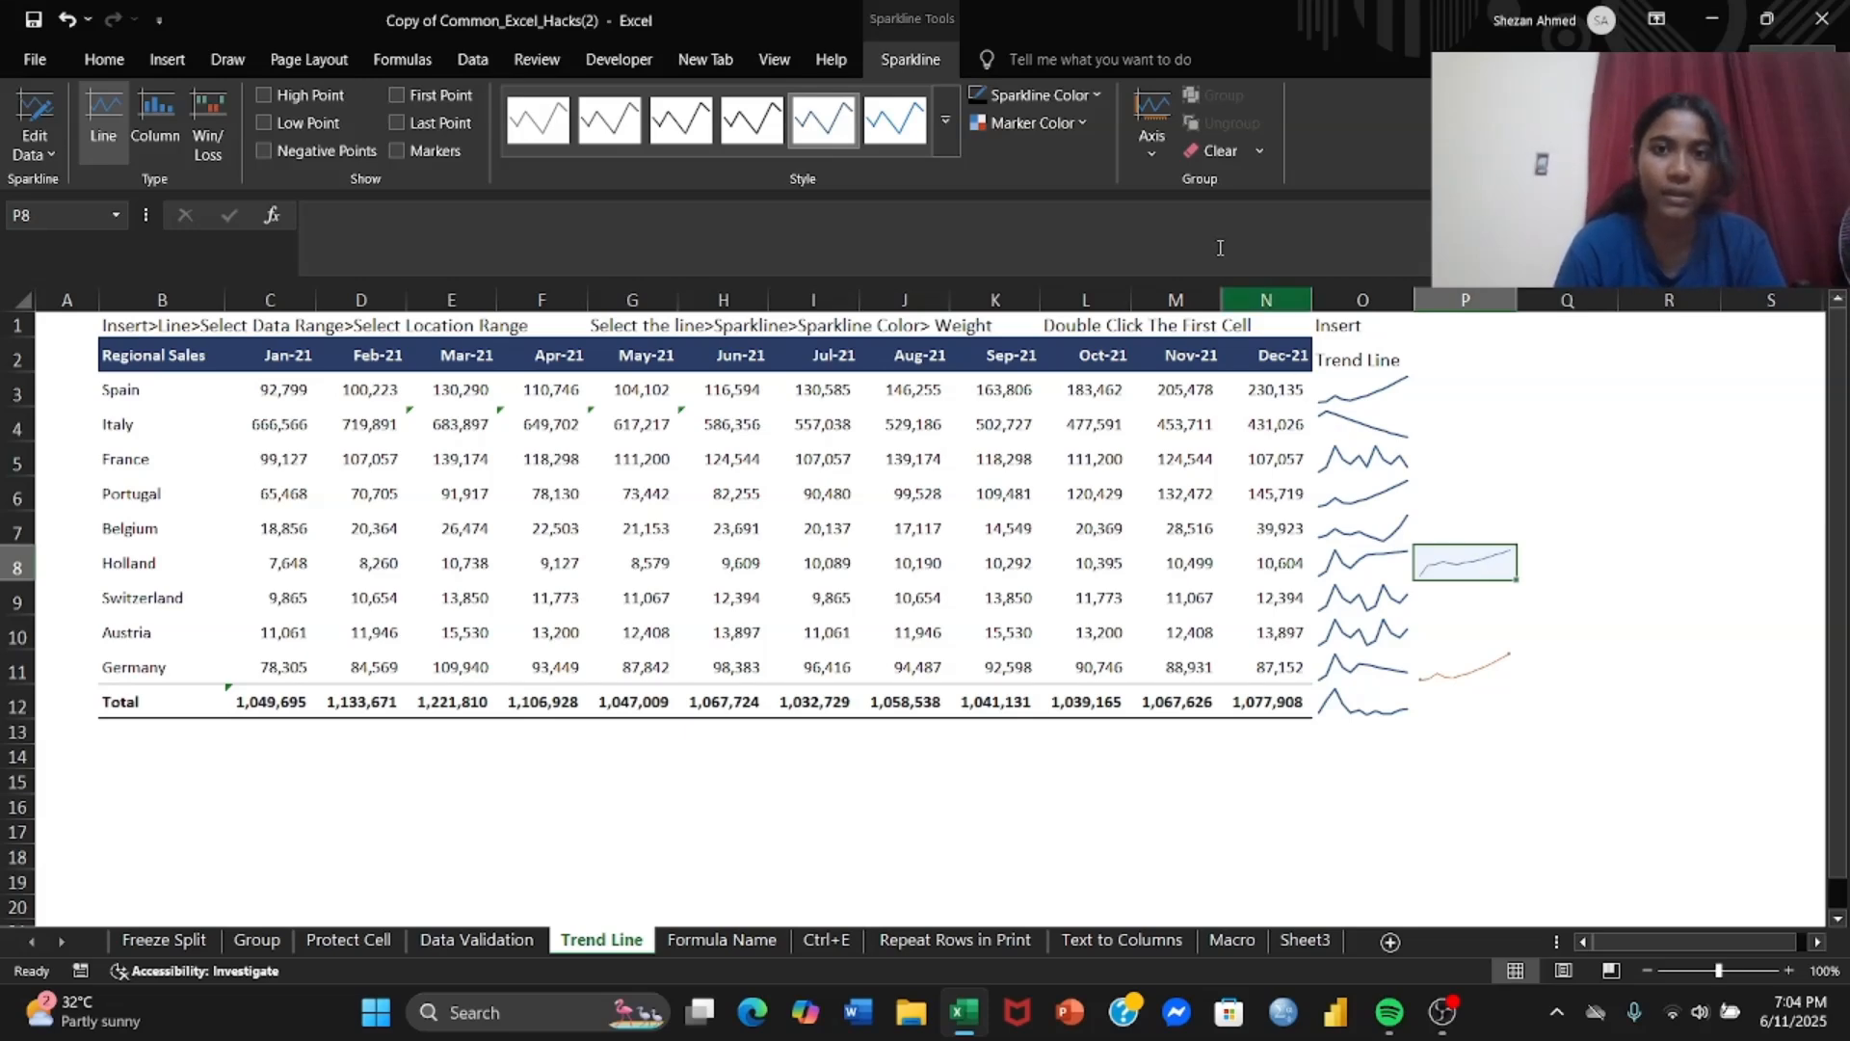
Try yellow as the line color of the sparkline in P8
click(1092, 97)
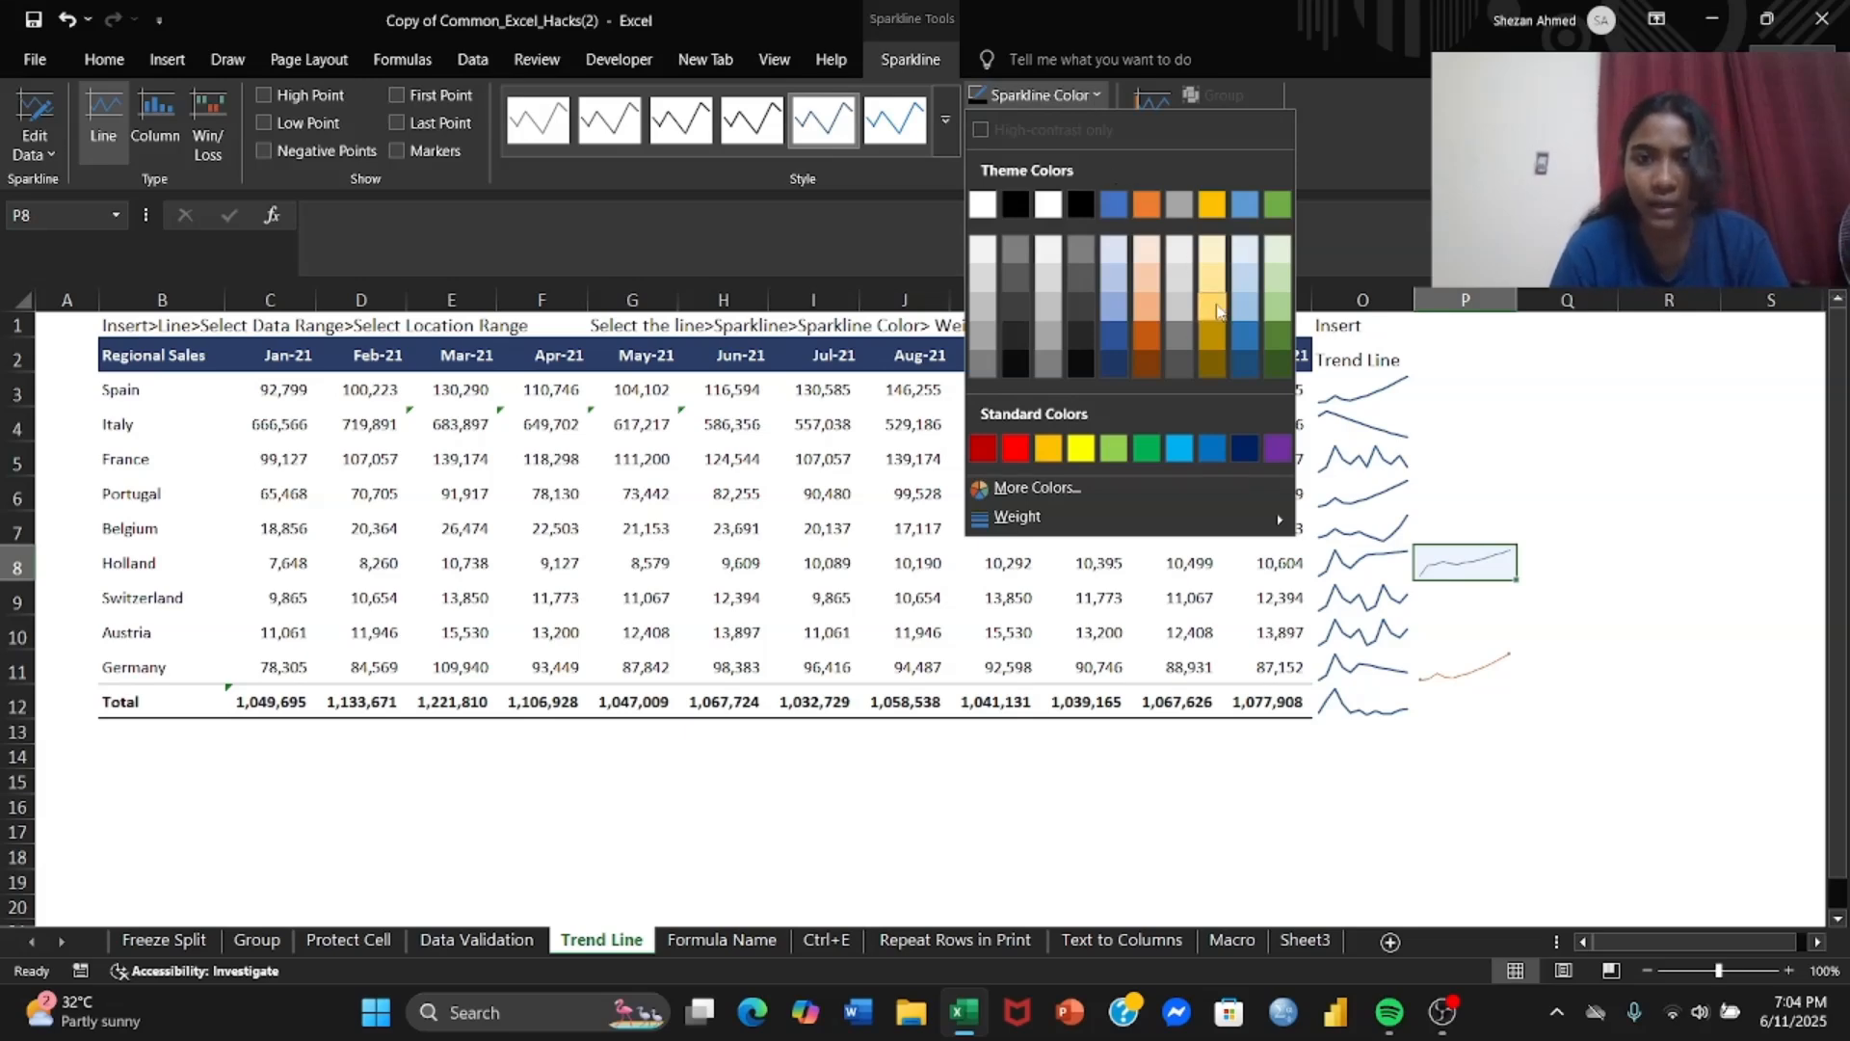
click(1077, 442)
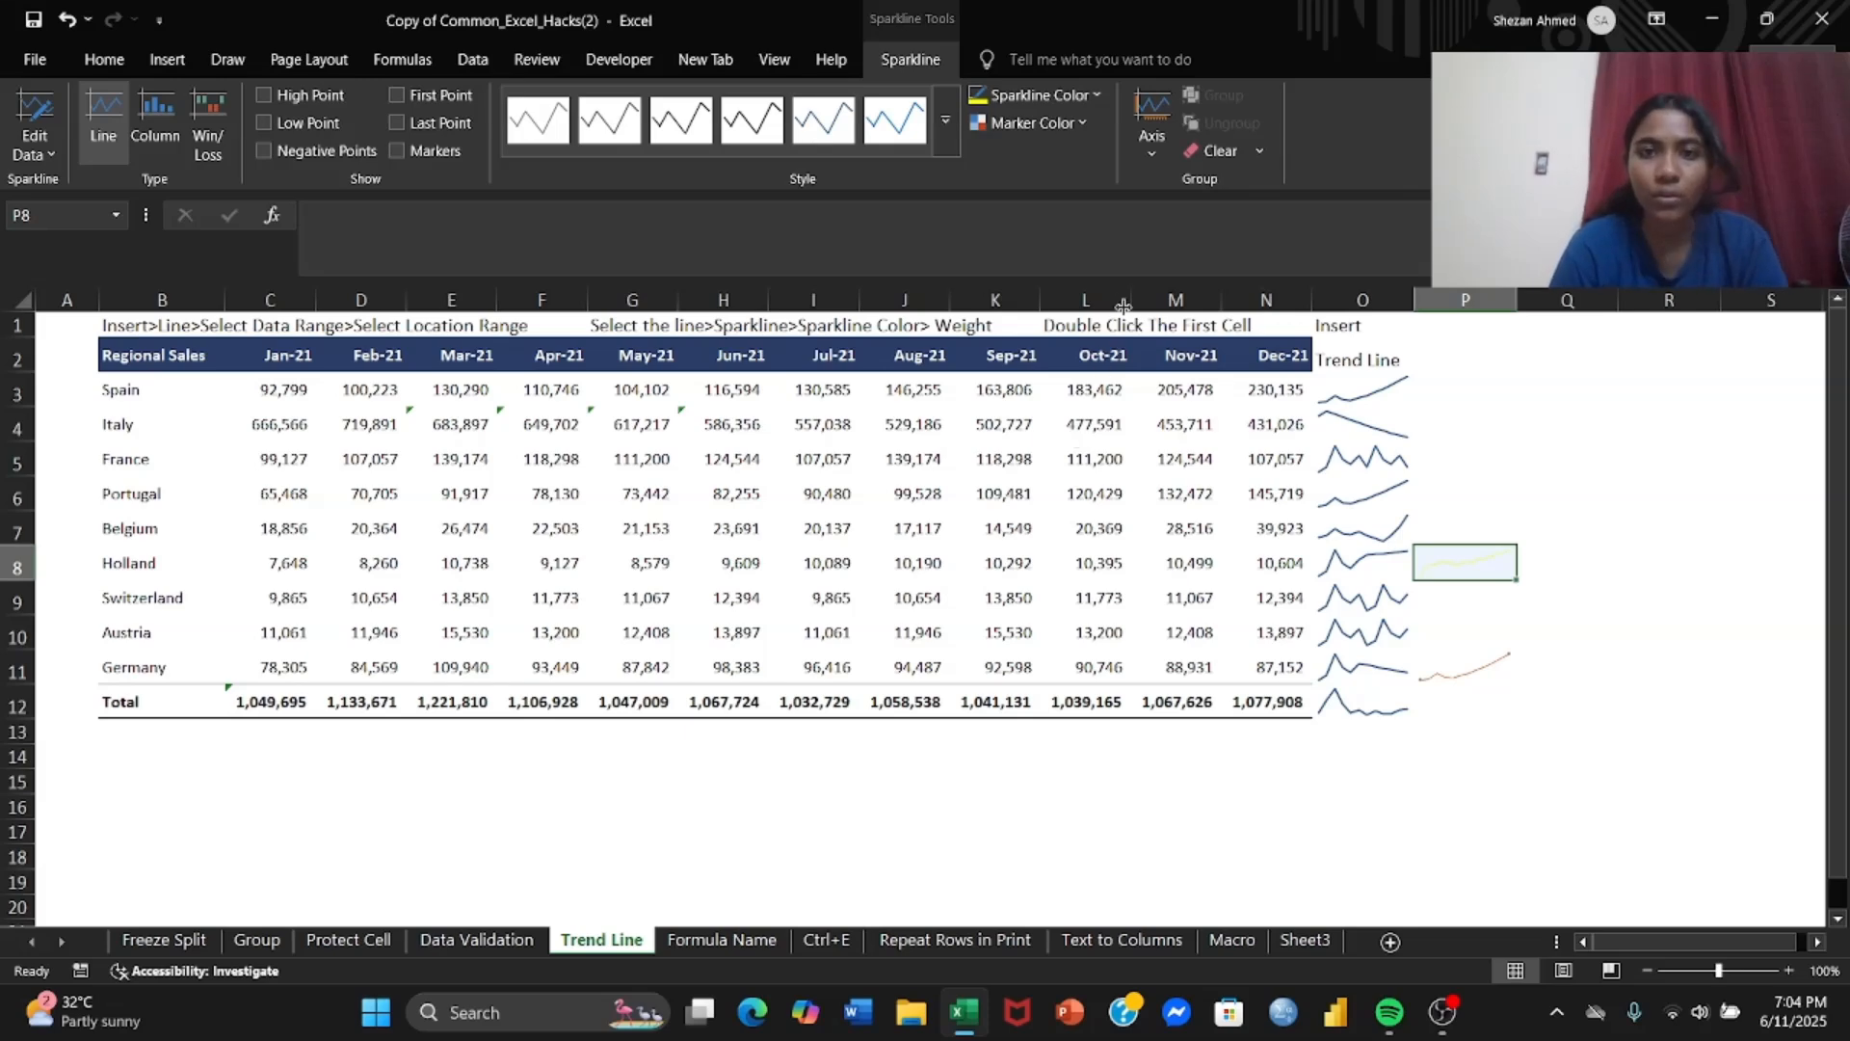
Recolor the P8 sparkline with the darkest green theme color and mark its high and low points
click(1100, 95)
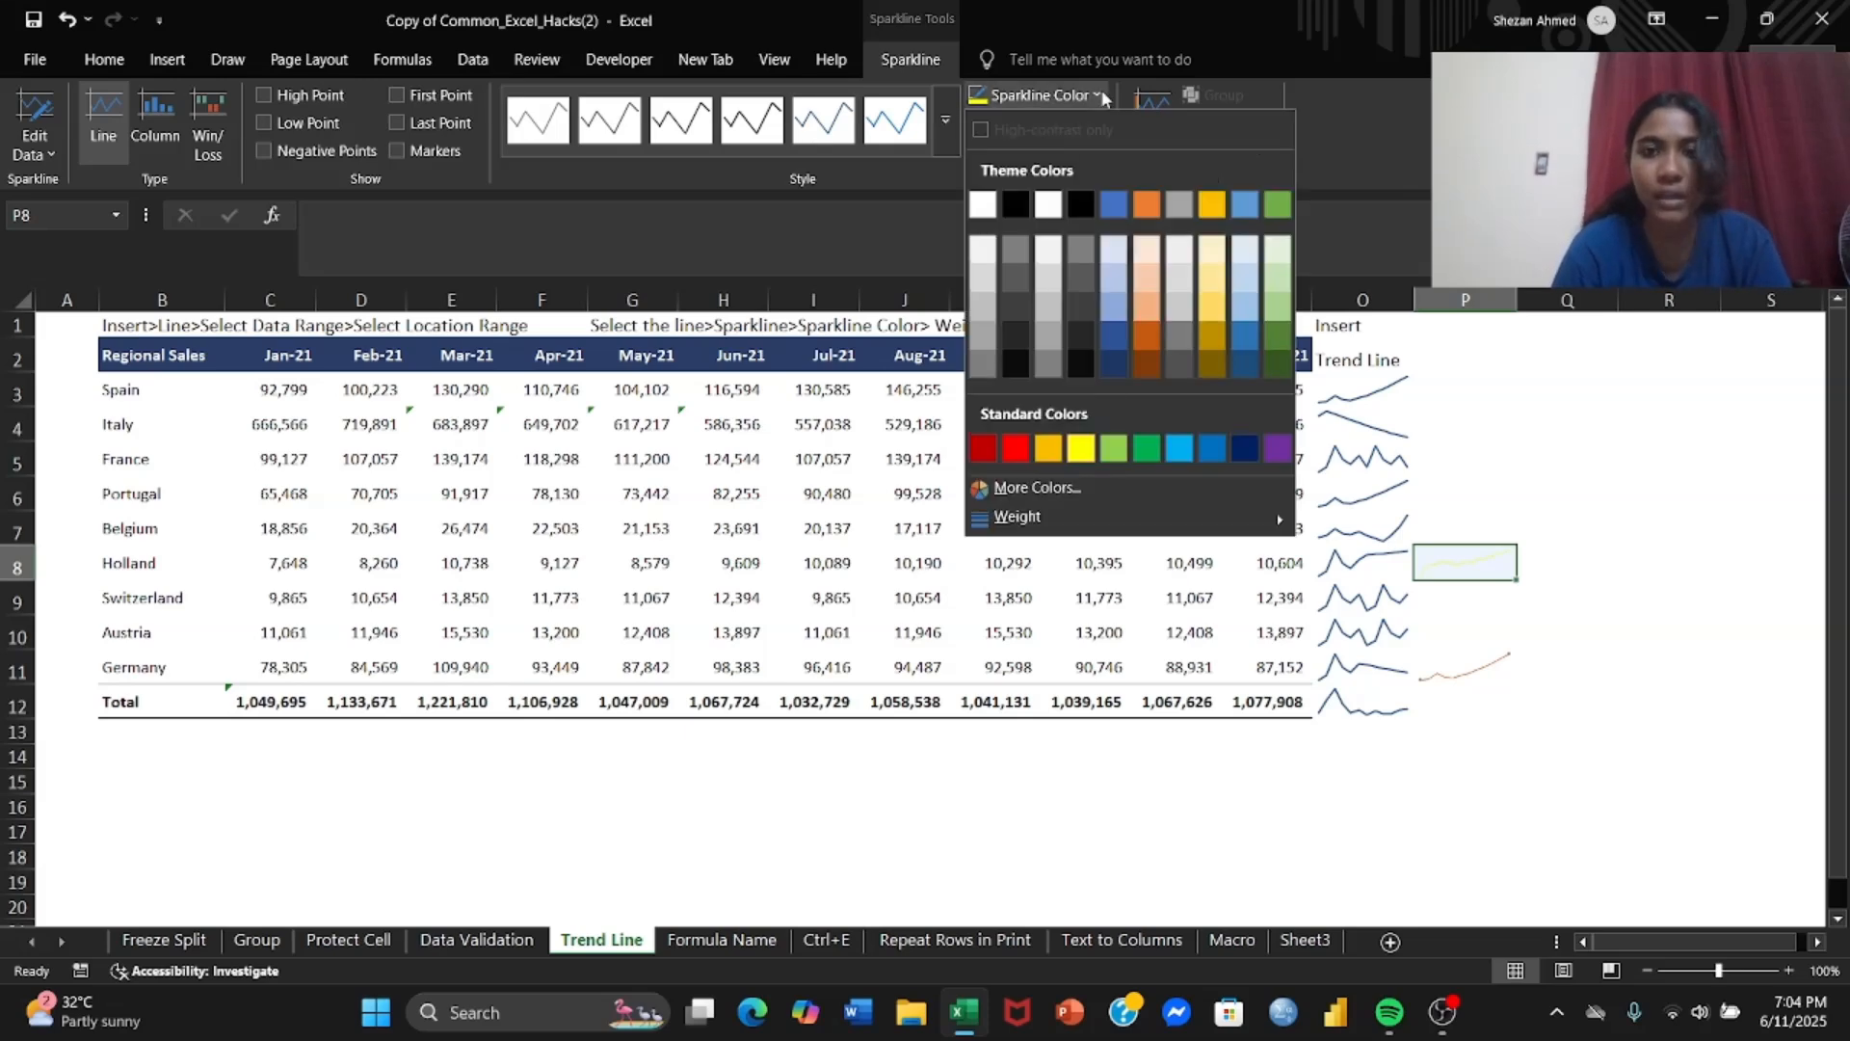
click(1280, 366)
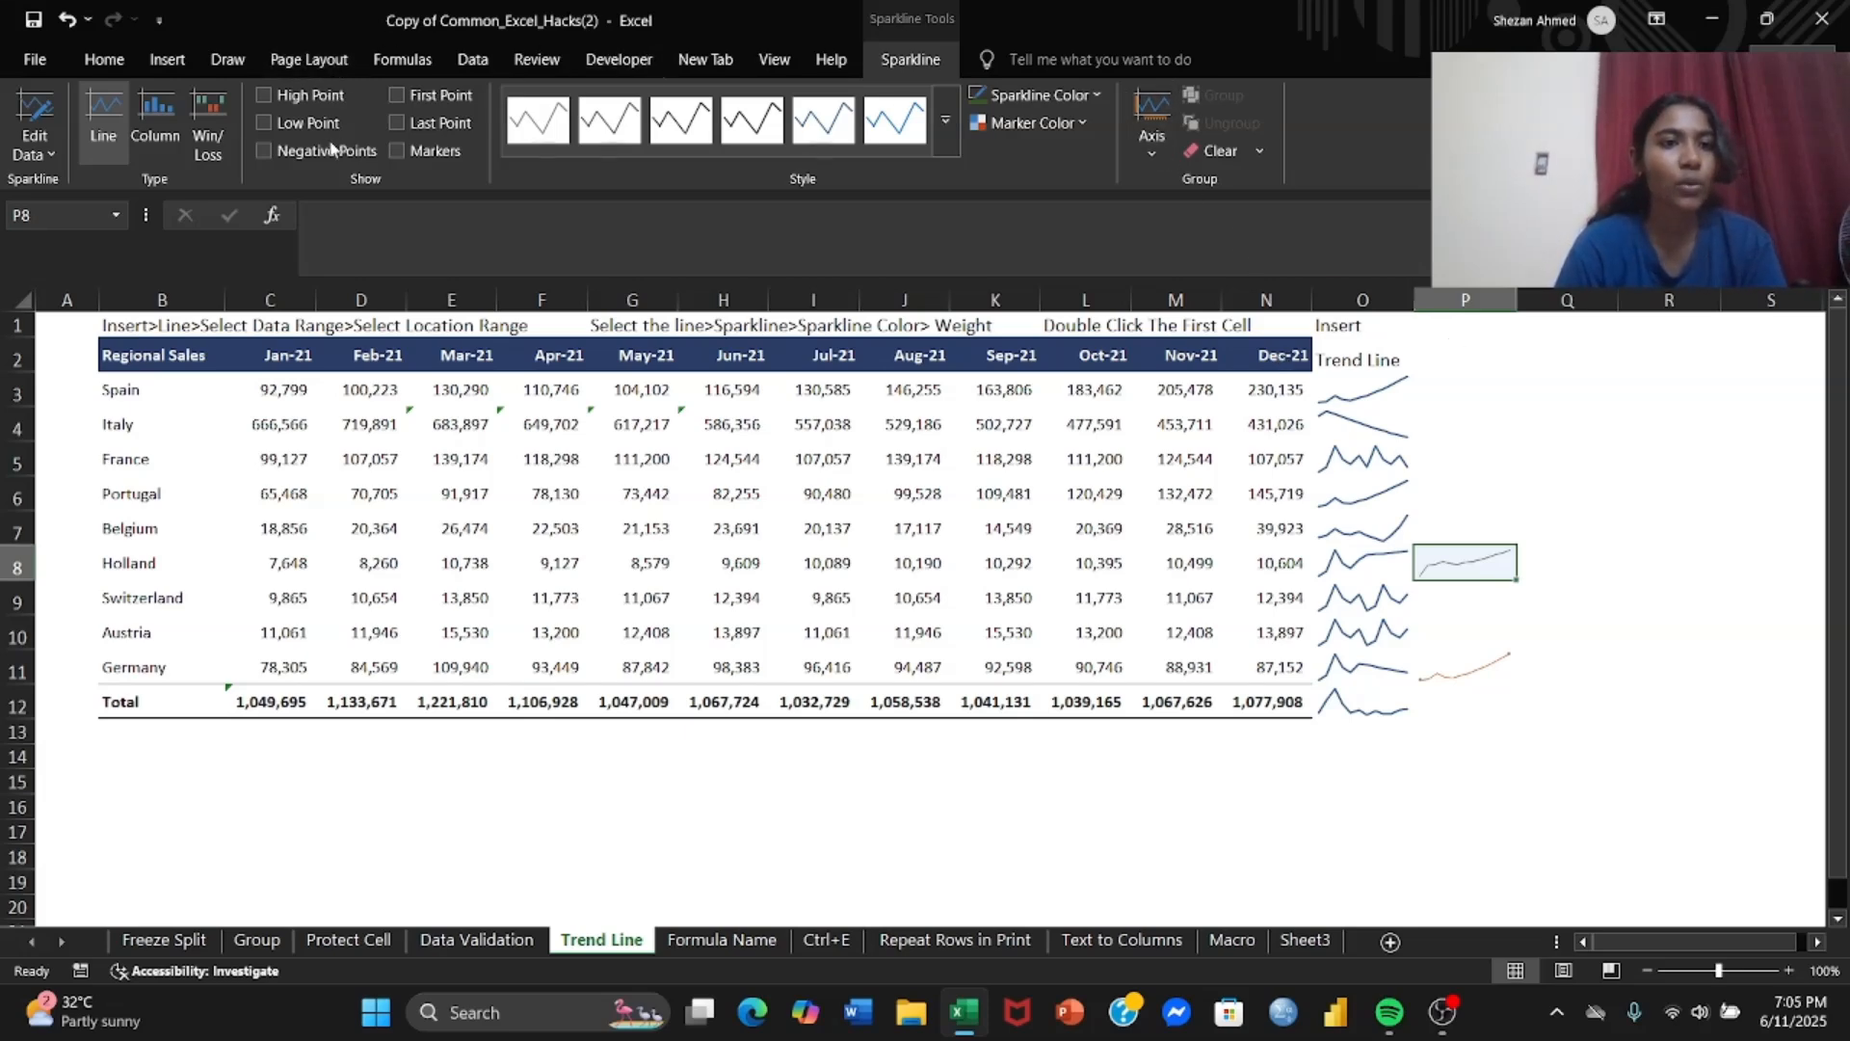
click(264, 95)
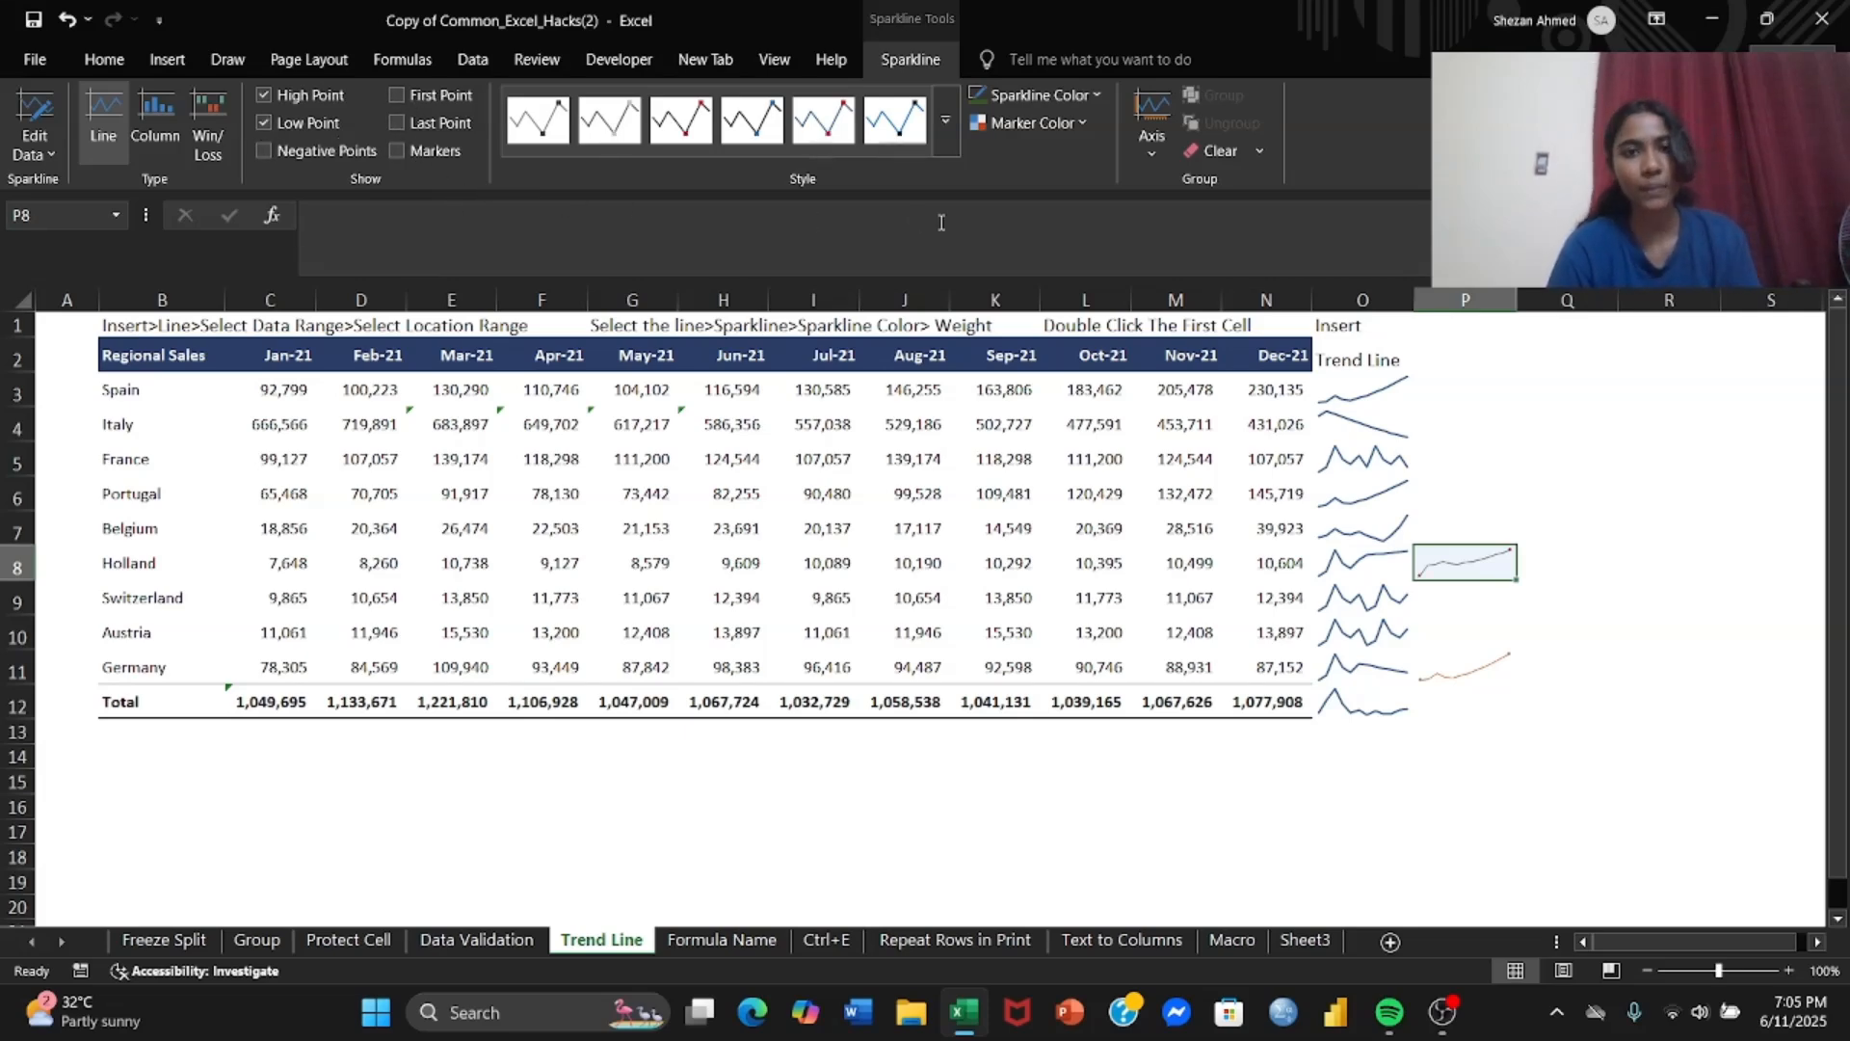
Open the Formula Name sheet
click(714, 940)
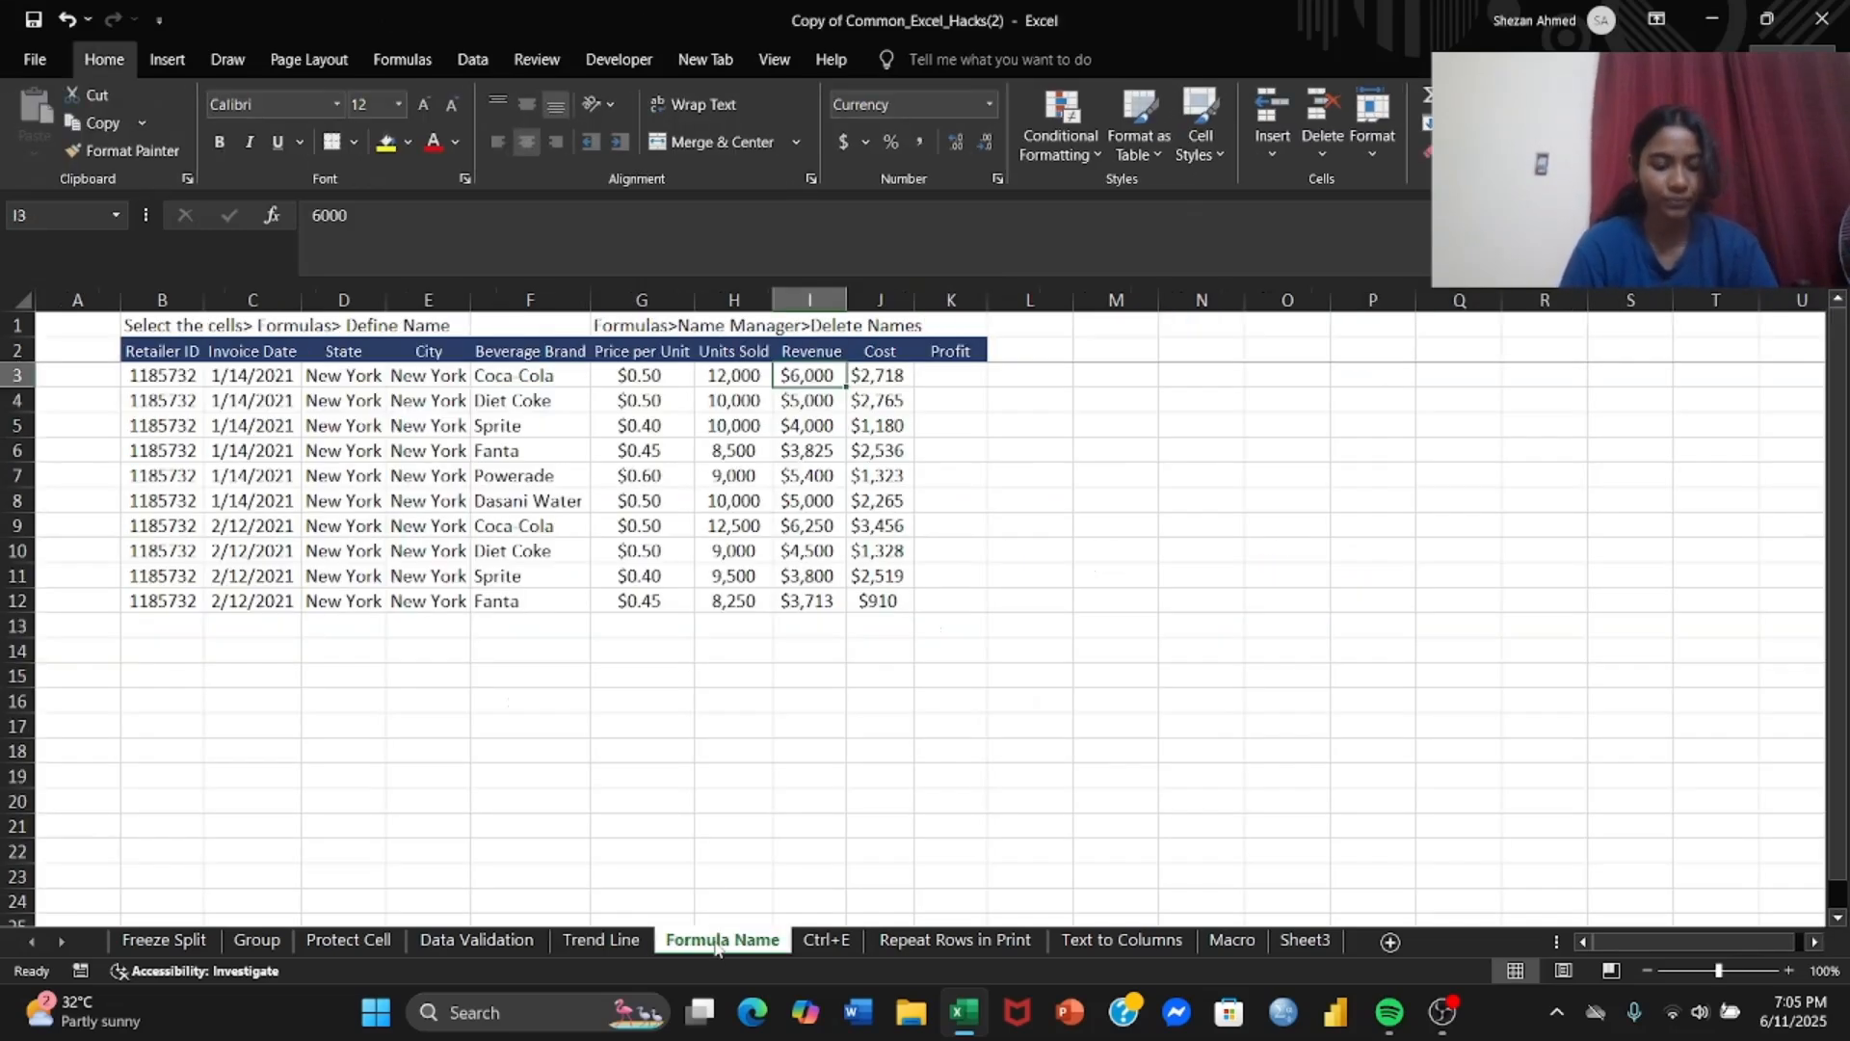